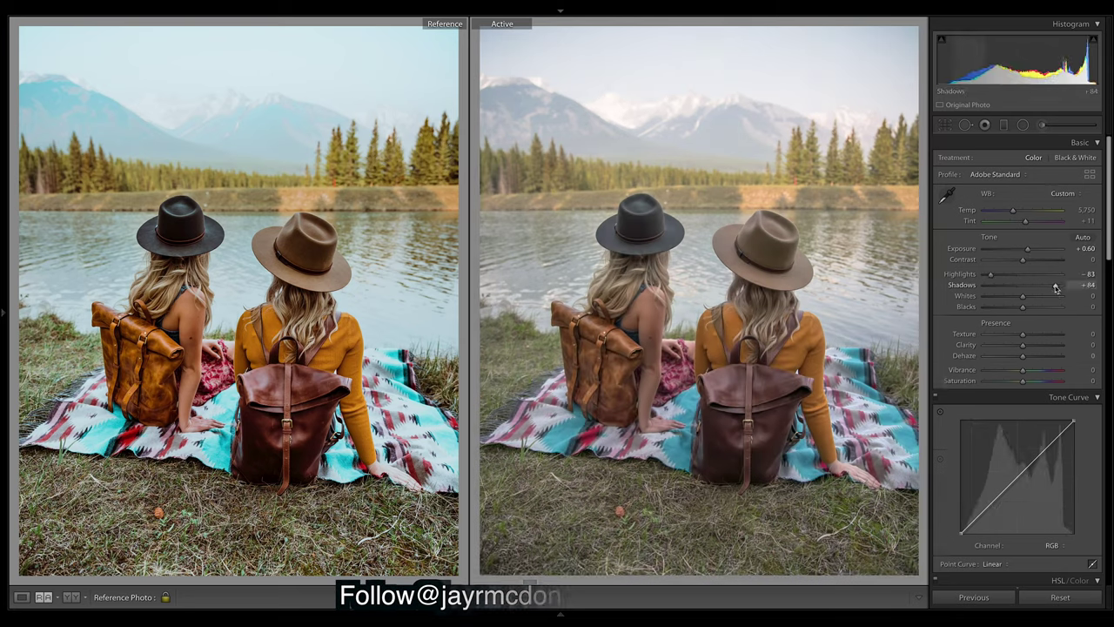
Edit the Red, Green and Blue tone curve channels, toggling the curve off and on to compare.
left_click(1052, 390)
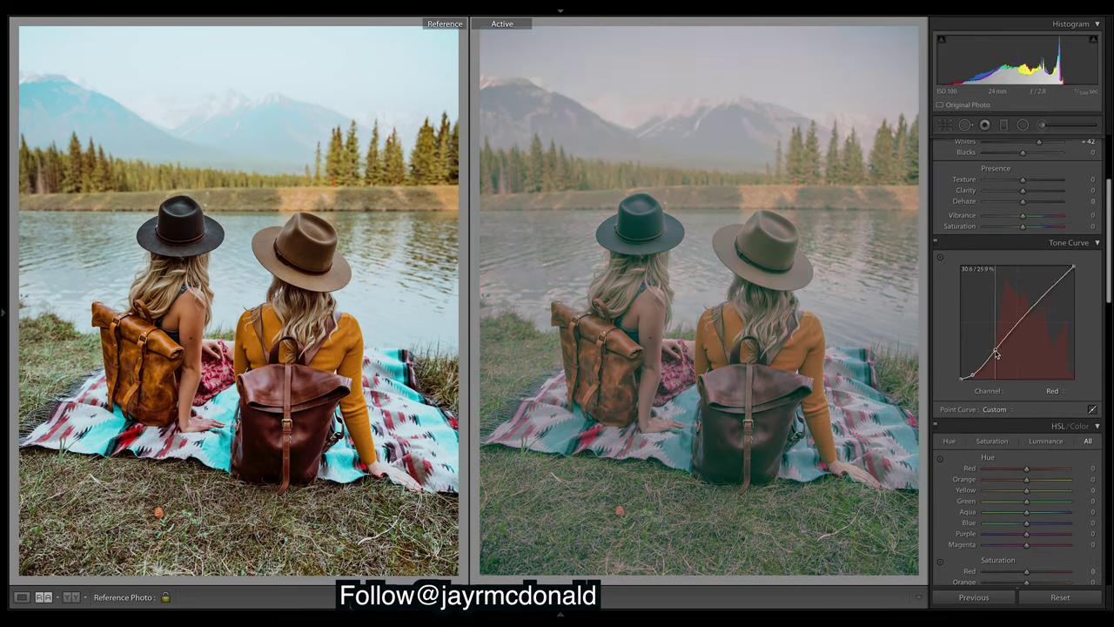
left_click(1051, 390)
left_click(1052, 390)
scroll(996, 349, "up", 2)
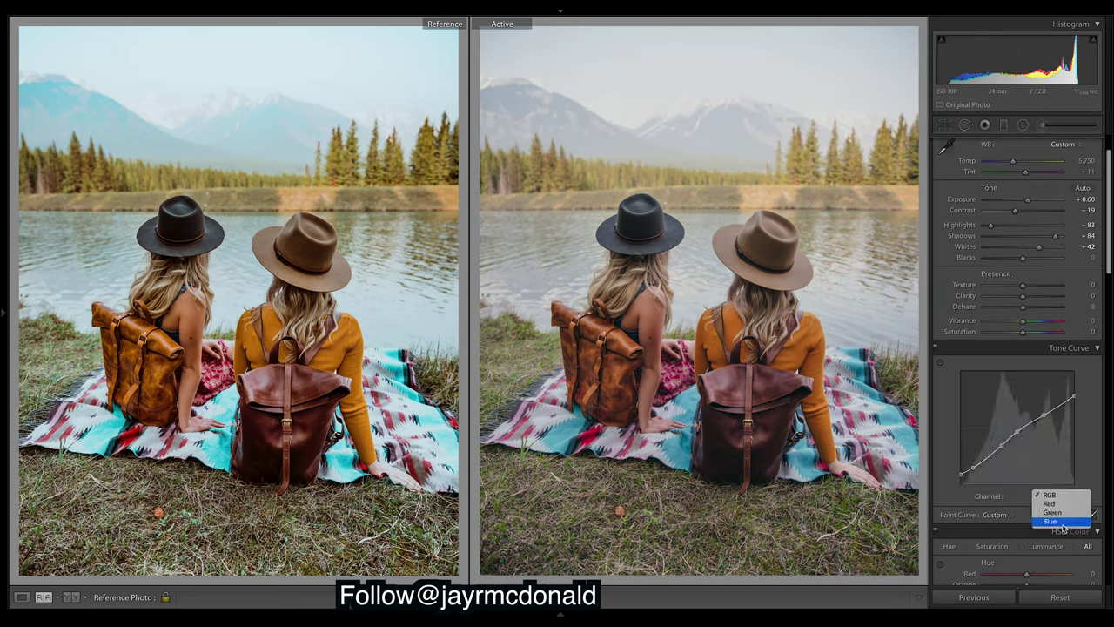
left_click(939, 361)
left_click(939, 361)
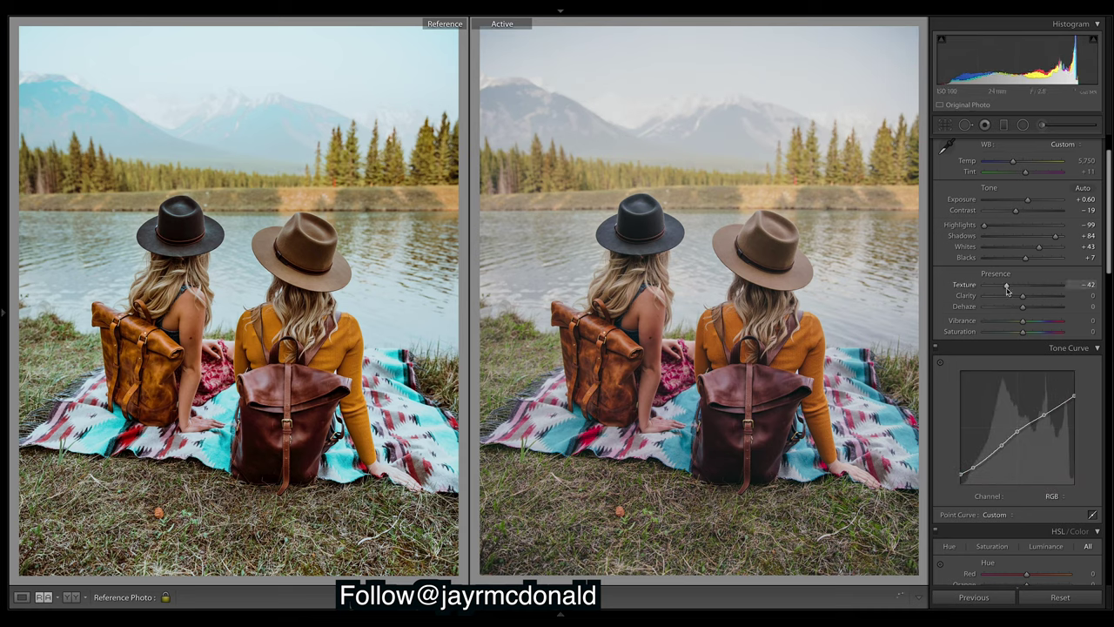
scroll(1010, 392, "down", 10)
Adjust the Split Toning sliders and slightly lower the Yellow HSL saturation.
left_click_drag(982, 428, 1028, 426)
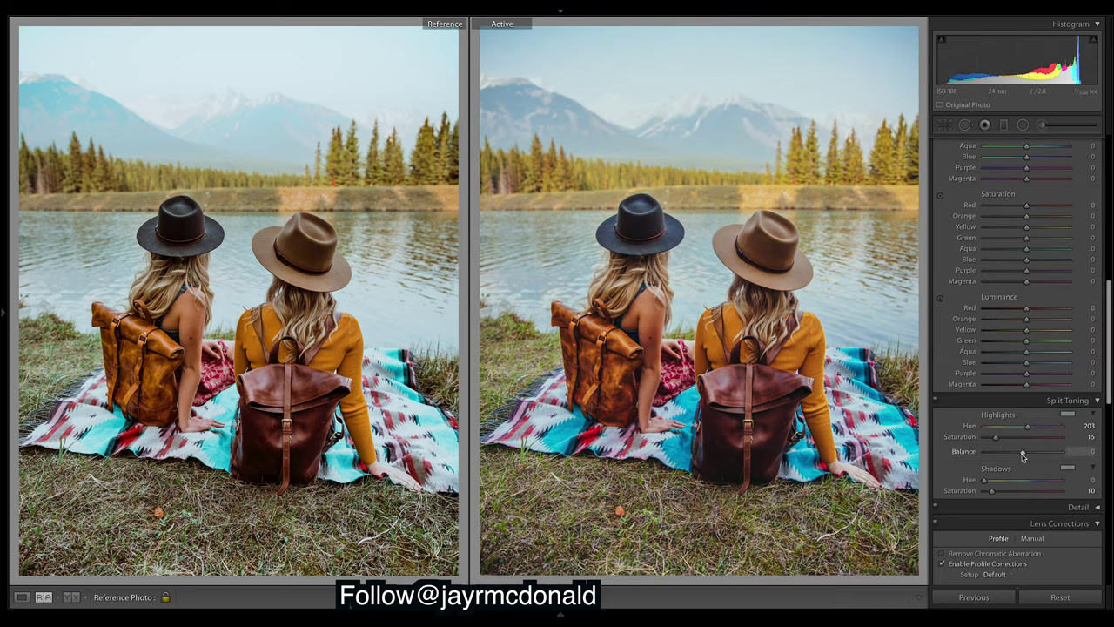
scroll(1009, 392, "down", 5)
left_click_drag(1002, 386, 1051, 385)
scroll(1010, 392, "up", 5)
left_click_drag(1015, 311, 1014, 312)
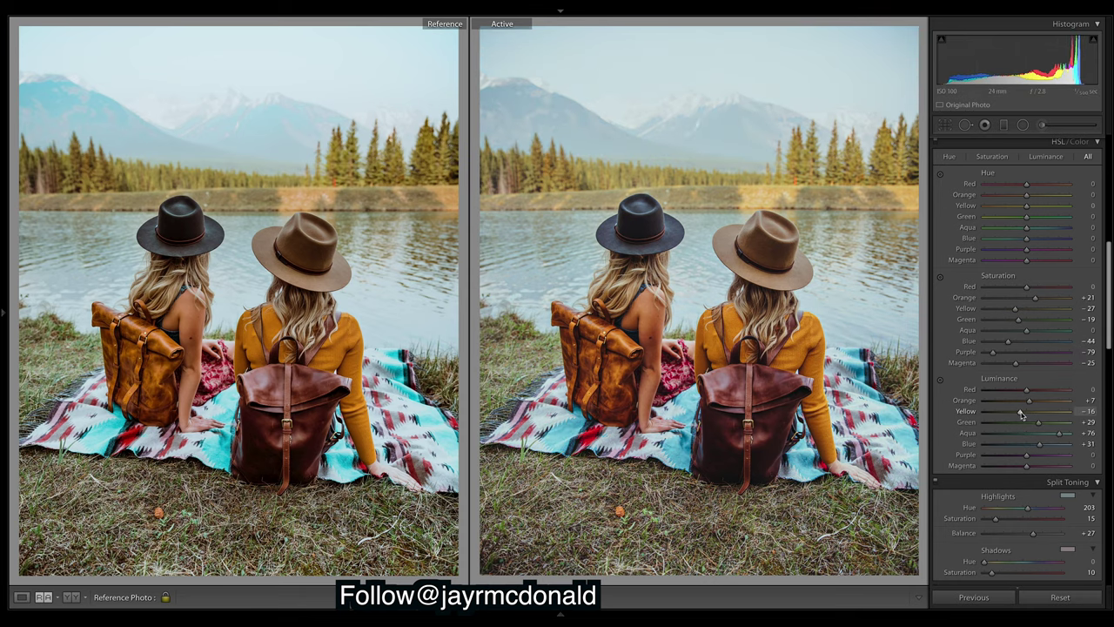
Add an elliptical radial filter over the two women.
key("shift+m")
left_click_drag(709, 400, 958, 553)
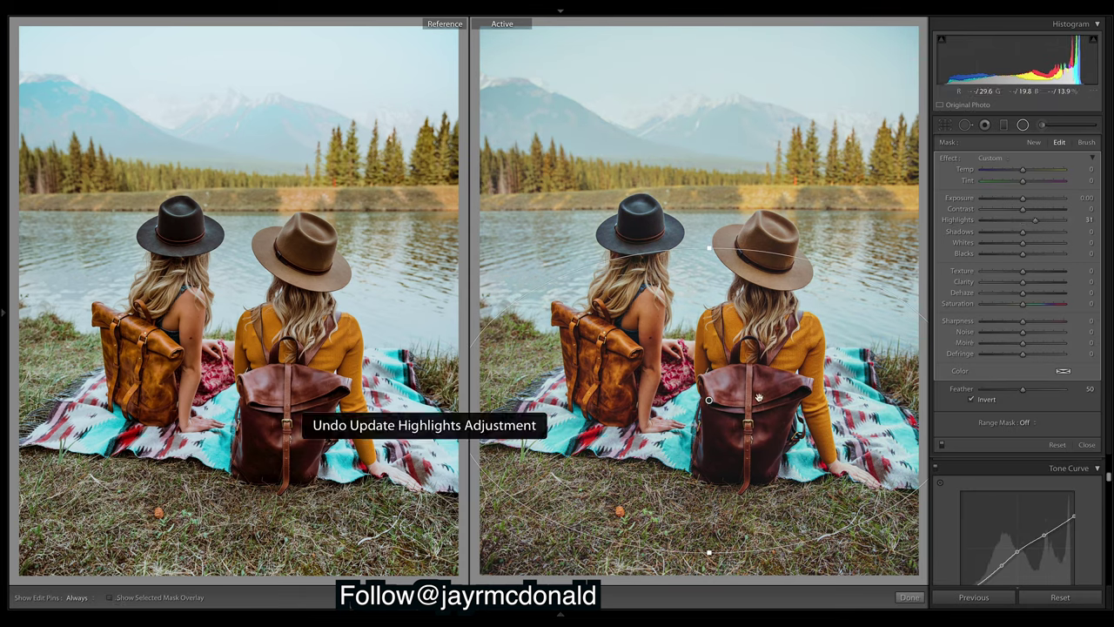
key("shift+m")
Compare the edited photo with its unedited before state.
key("backslash")
key("backslash")
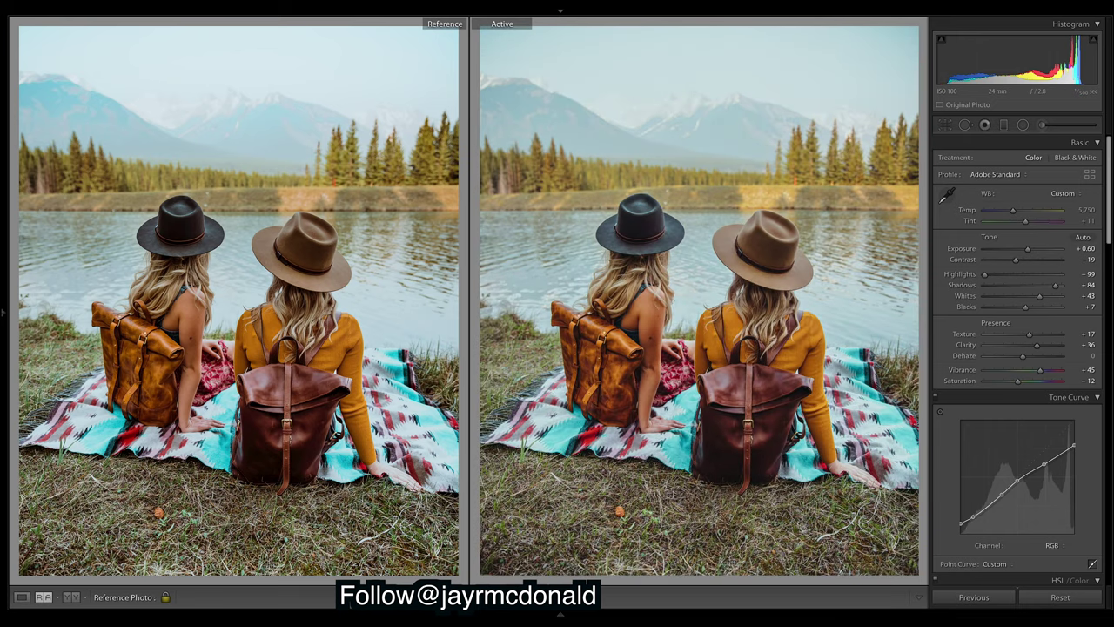
key("d")
key("backslash")
key("backslash")
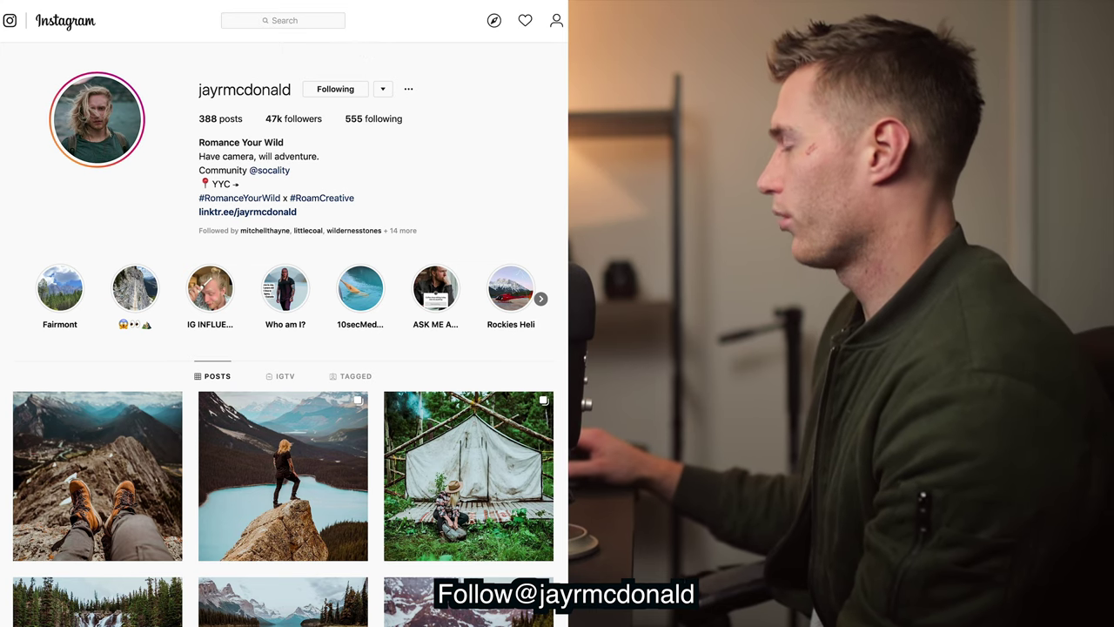
scroll(283, 331, "down", 5)
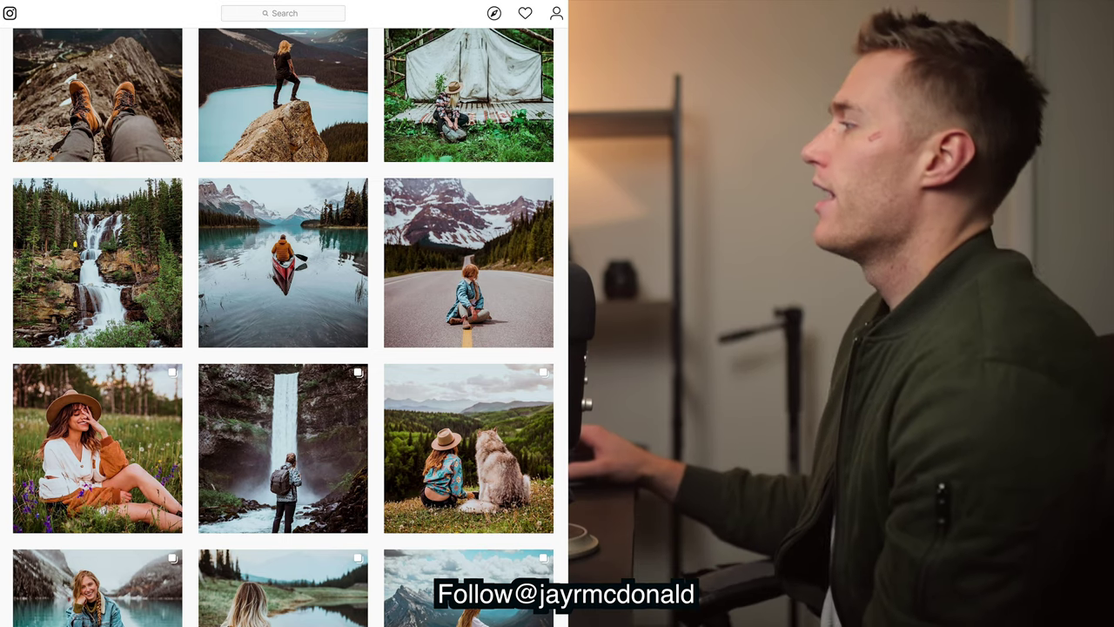
left_click(485, 218)
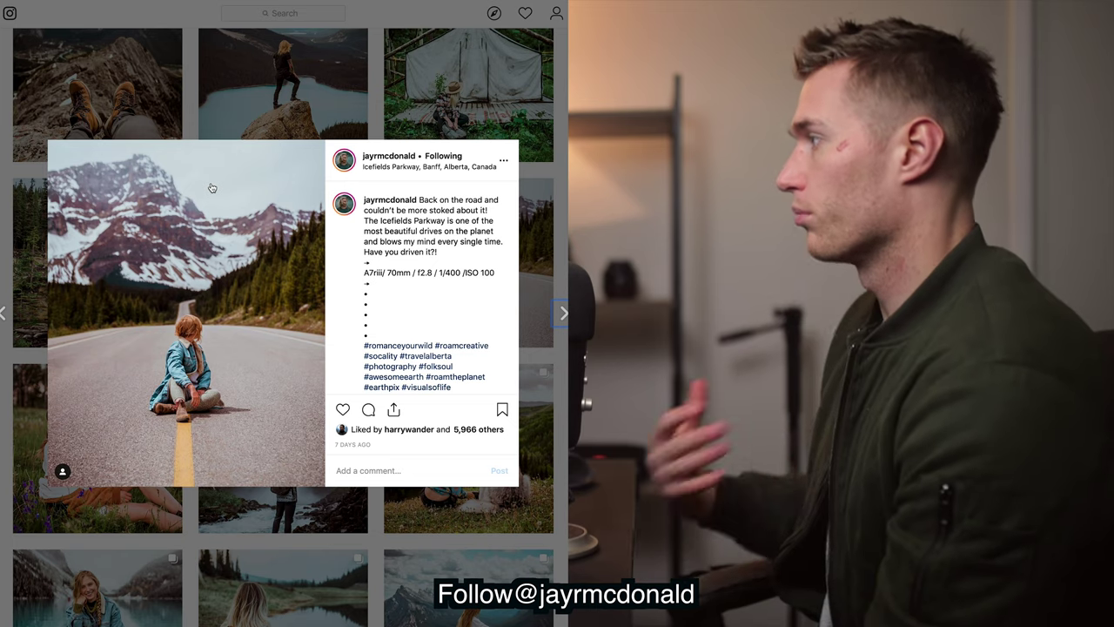
key("Escape")
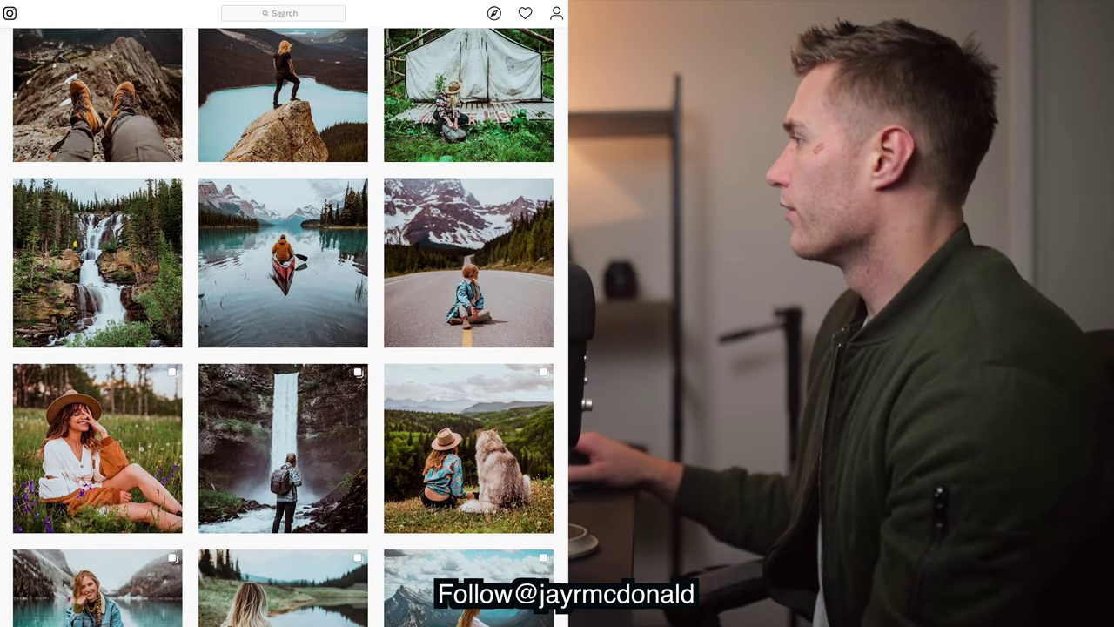
scroll(283, 328, "down", 15)
scroll(514, 301, "down", 3)
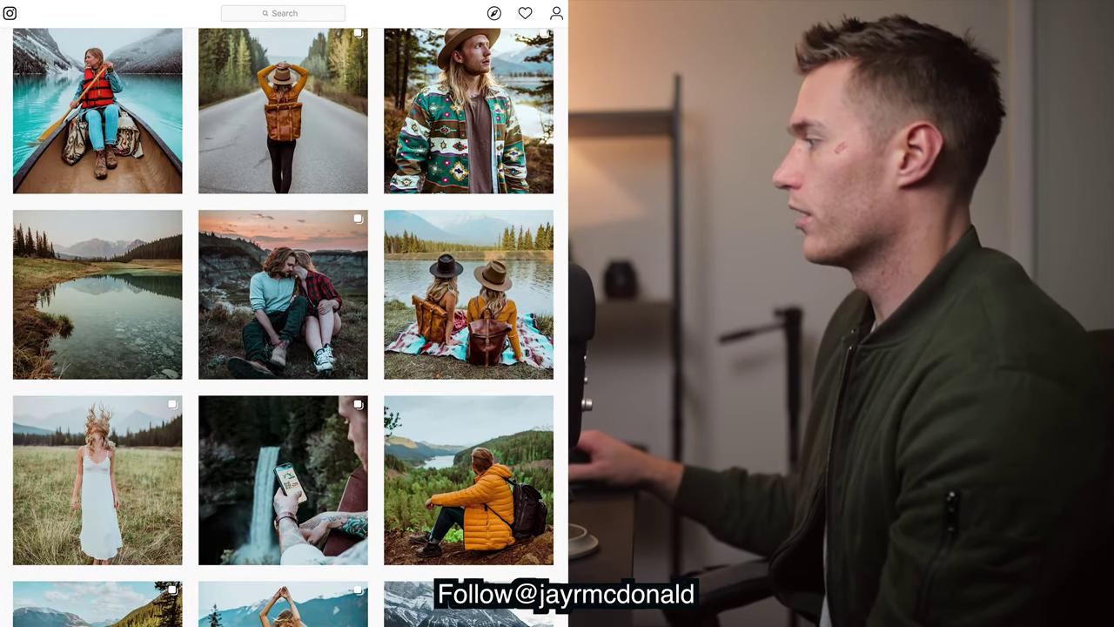
left_click(513, 300)
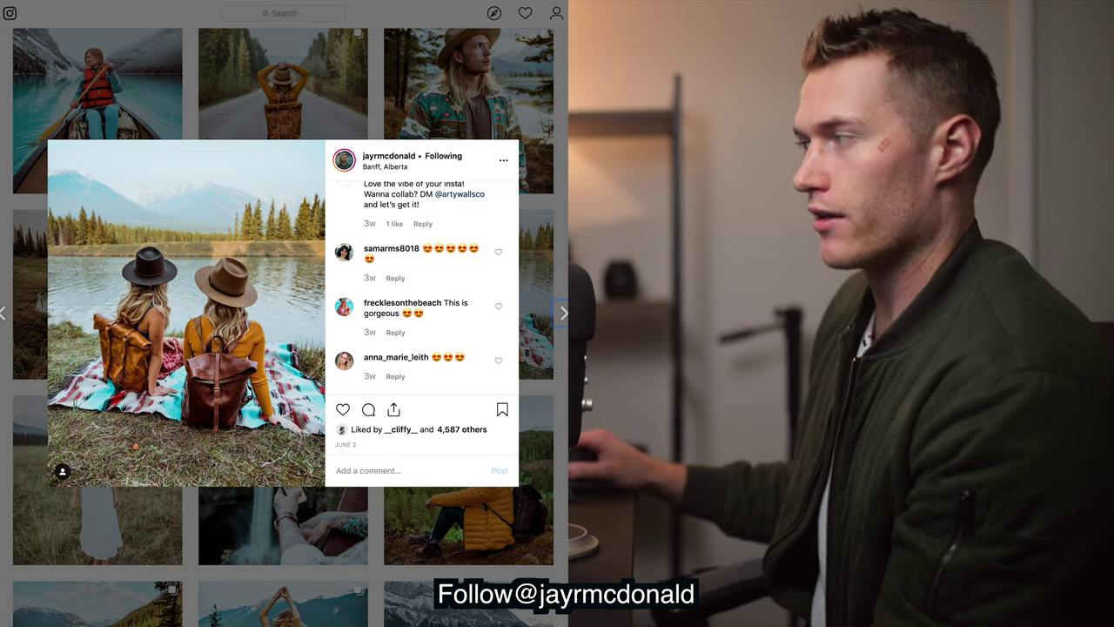
left_click(275, 520)
scroll(283, 327, "up", 4)
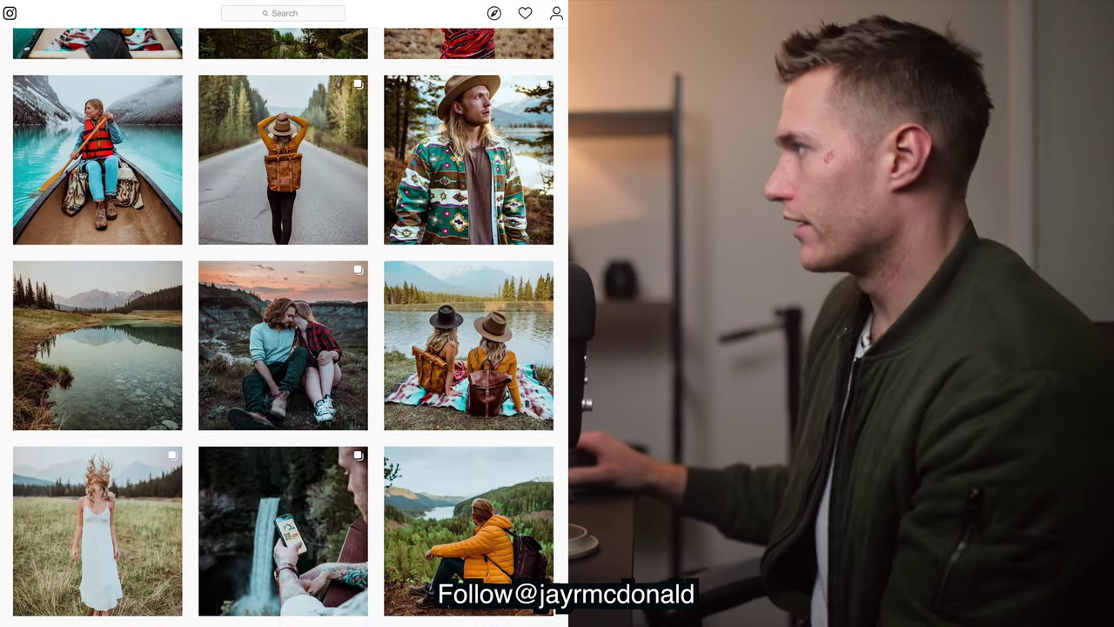
scroll(283, 327, "up", 1)
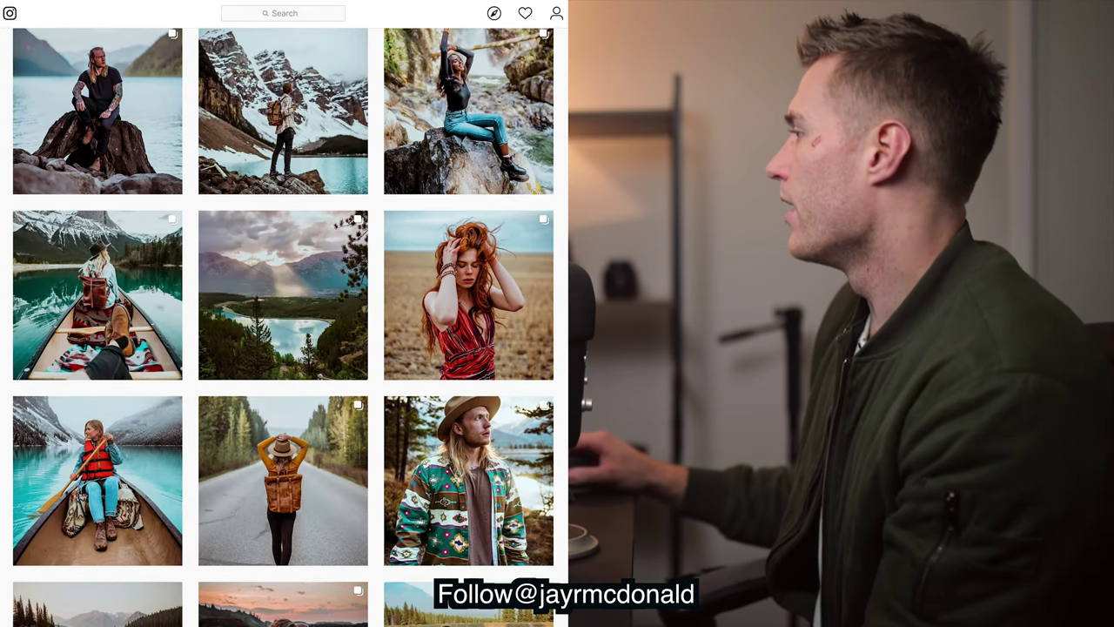
scroll(275, 170, "up", 8)
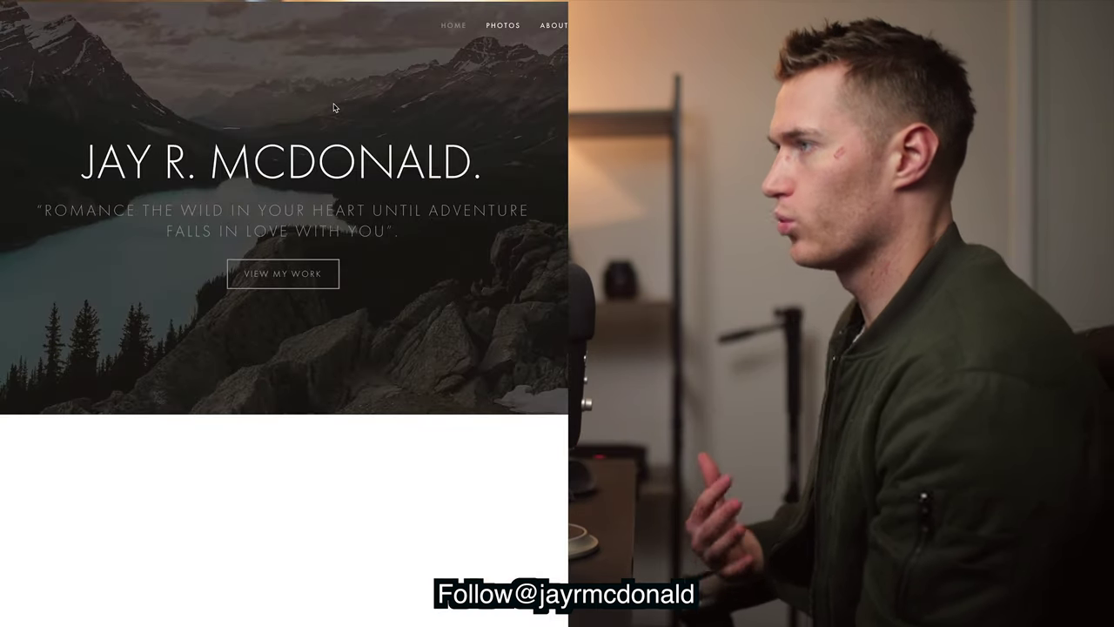
Open the photographer's website and link page, ending on the Instagram portrait grid.
mouse_move(520, 19)
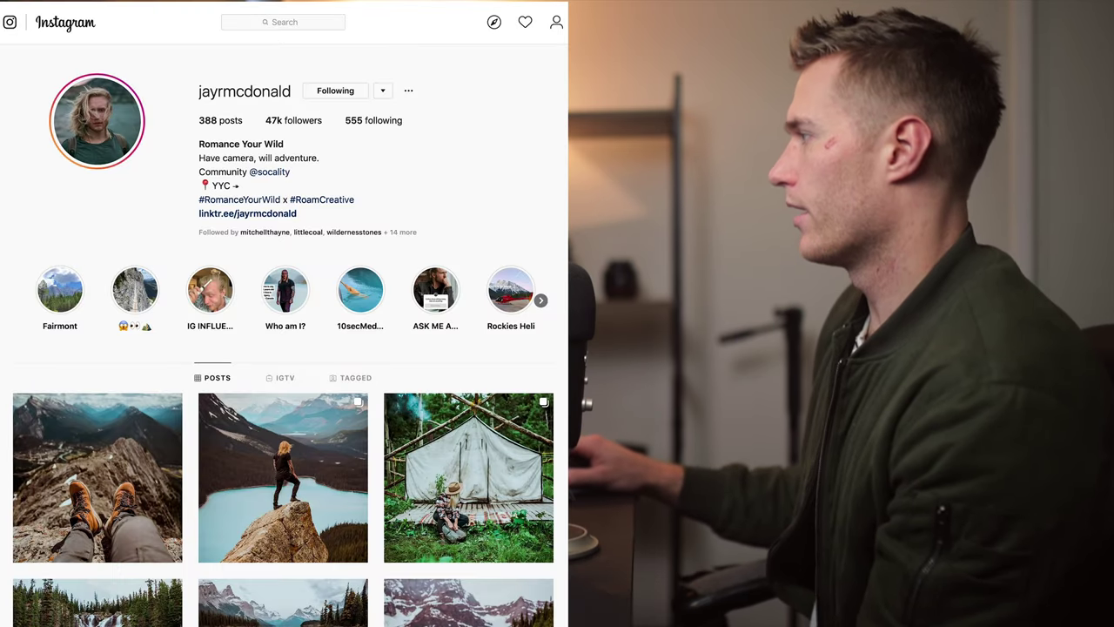
scroll(284, 330, "down", 20)
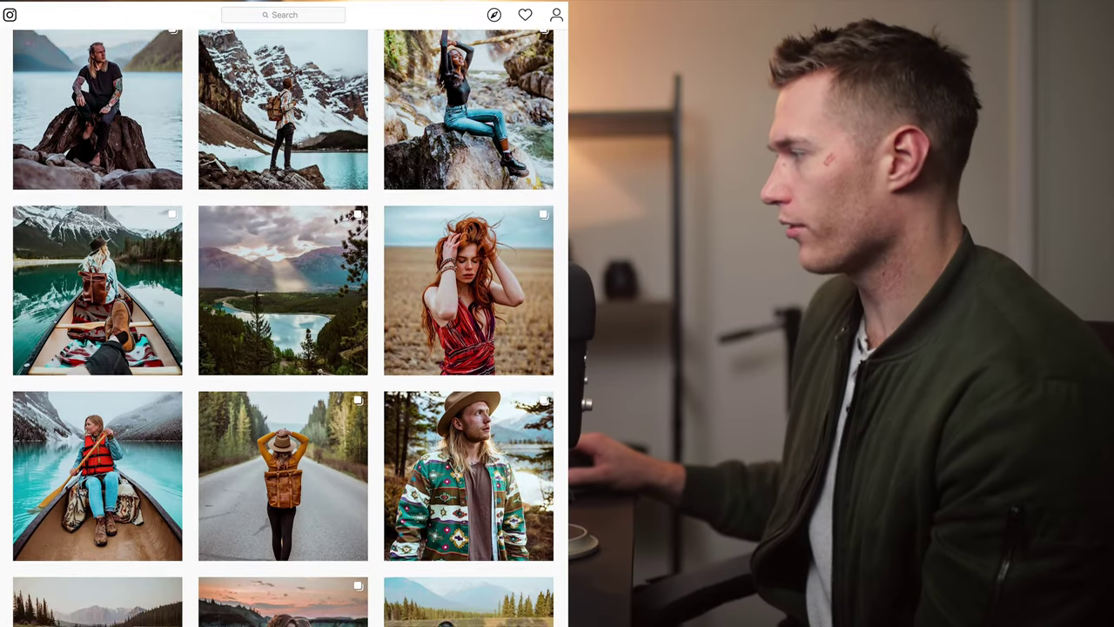
Open the lakeside picnic post of the two women in hats from the Instagram grid.
scroll(284, 331, "down", 6)
scroll(283, 331, "up", 2)
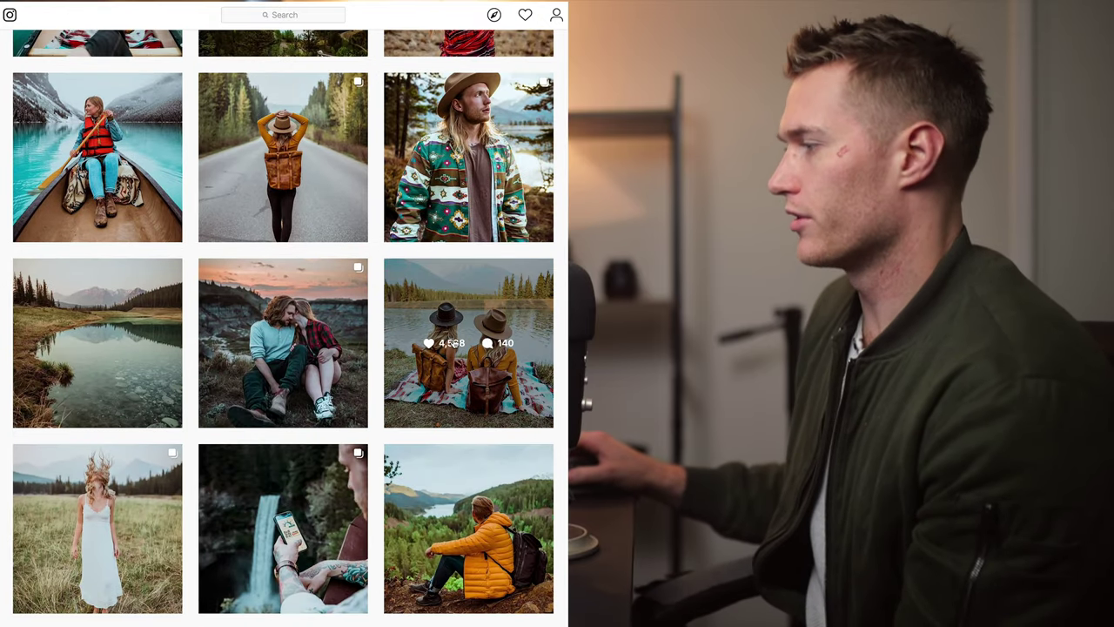
left_click(454, 342)
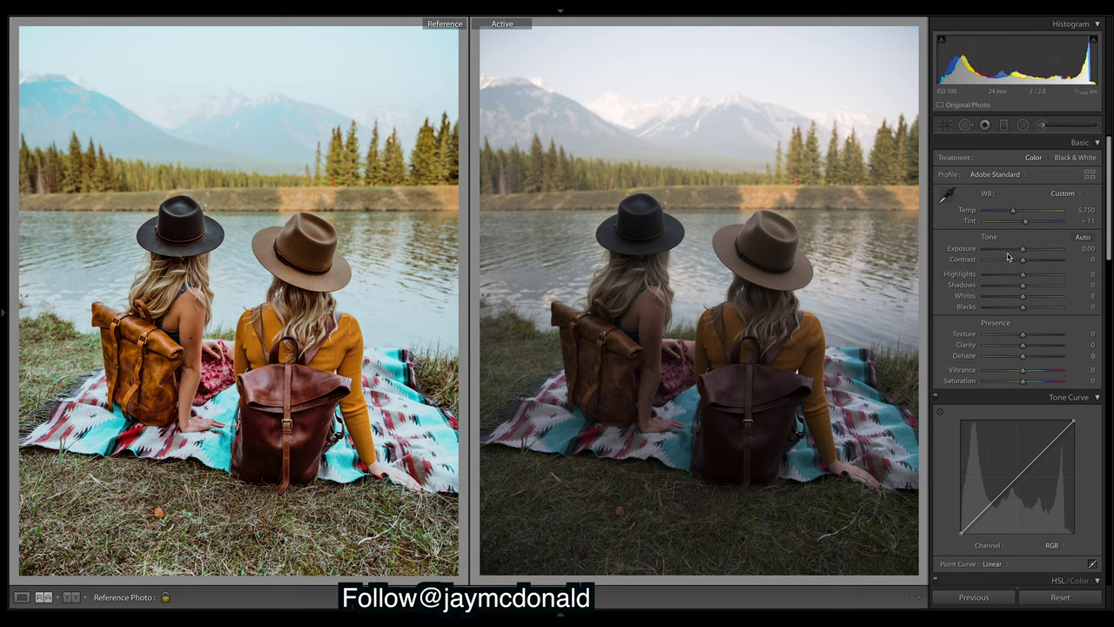
Set Exposure +0.60, Highlights -83, Shadows +84 and Whites +42 in the Basic panel.
left_click_drag(1023, 252, 1027, 254)
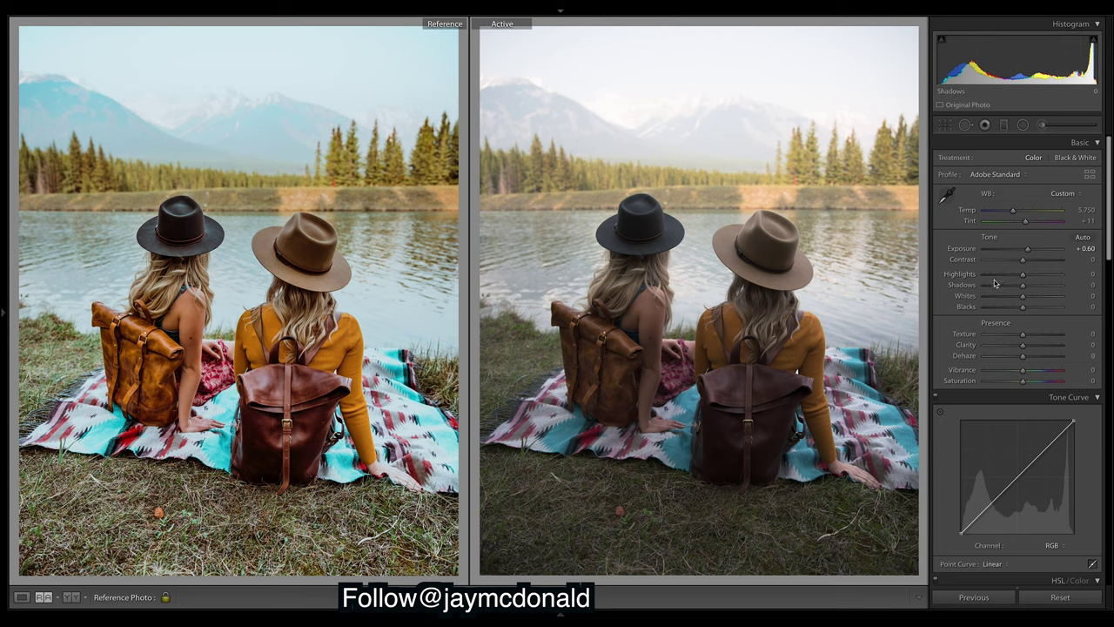
left_click(992, 275)
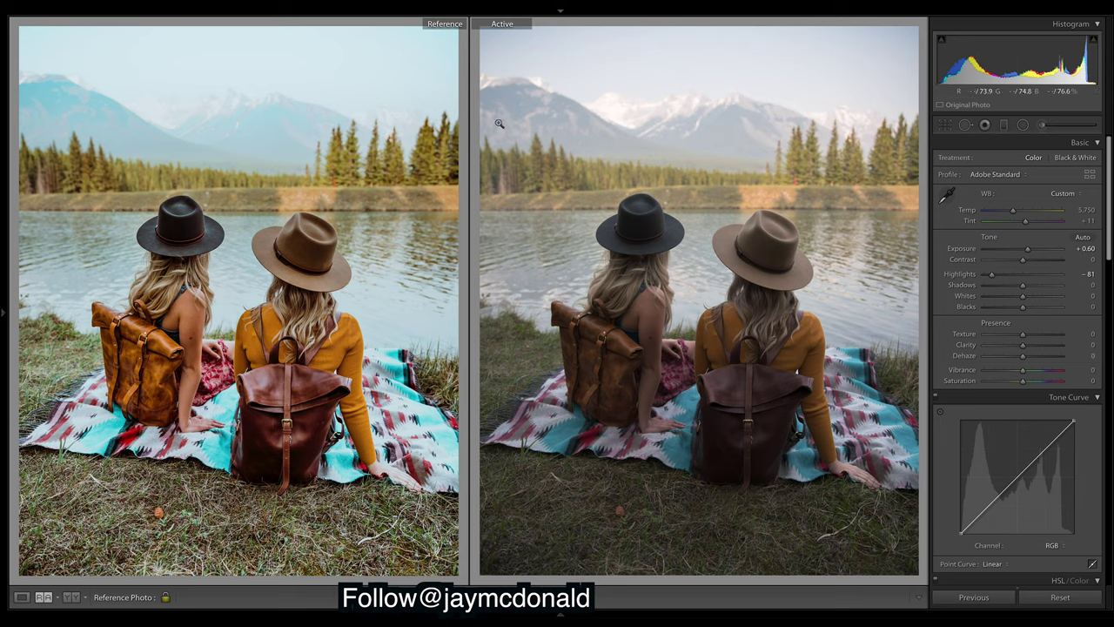
key("ctrl+z")
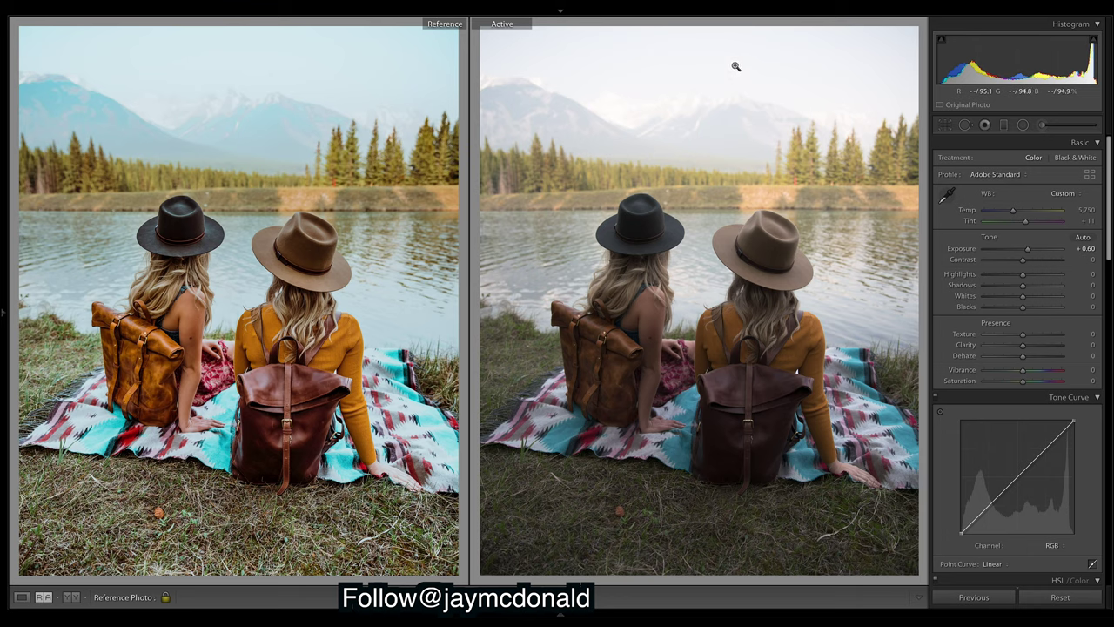
left_click_drag(1023, 275, 990, 277)
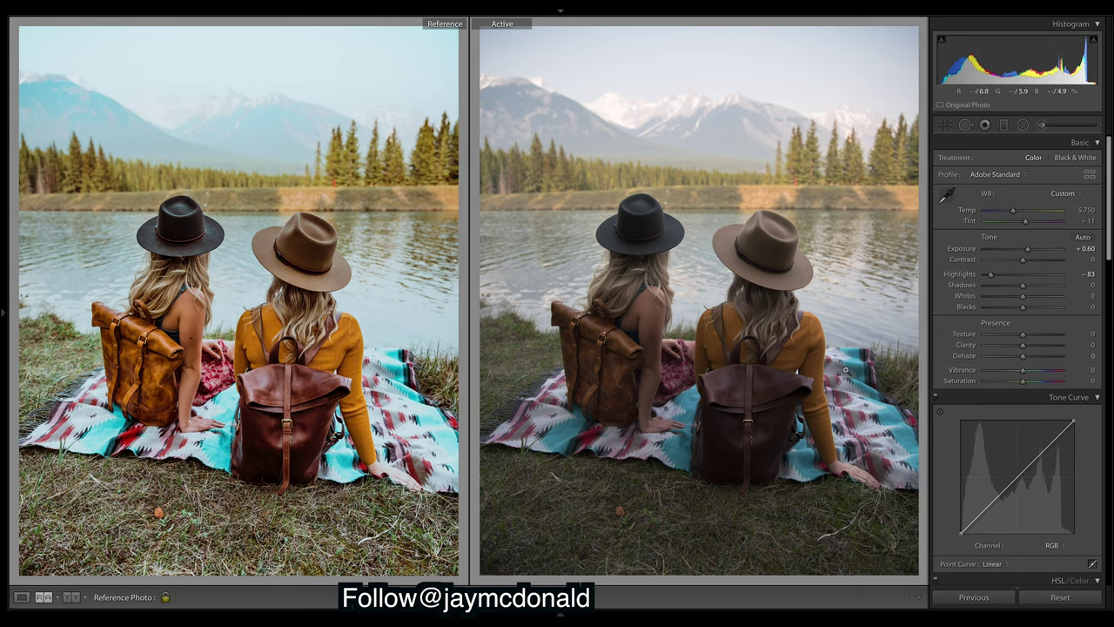
left_click_drag(1023, 286, 1057, 286)
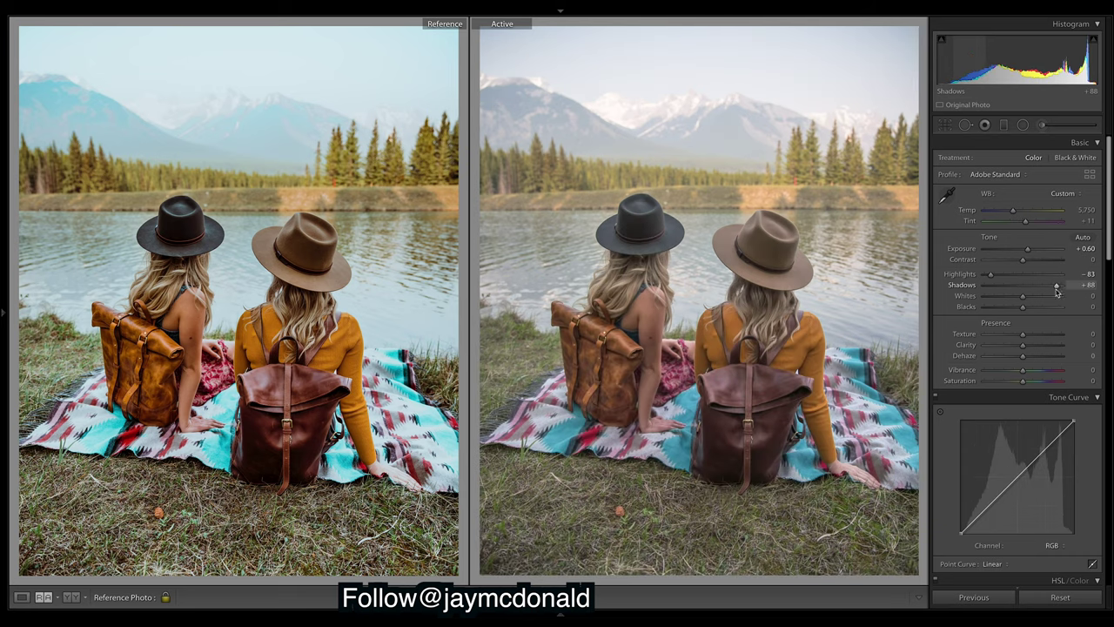
left_click_drag(1056, 290, 1056, 290)
left_click_drag(1022, 296, 1042, 302)
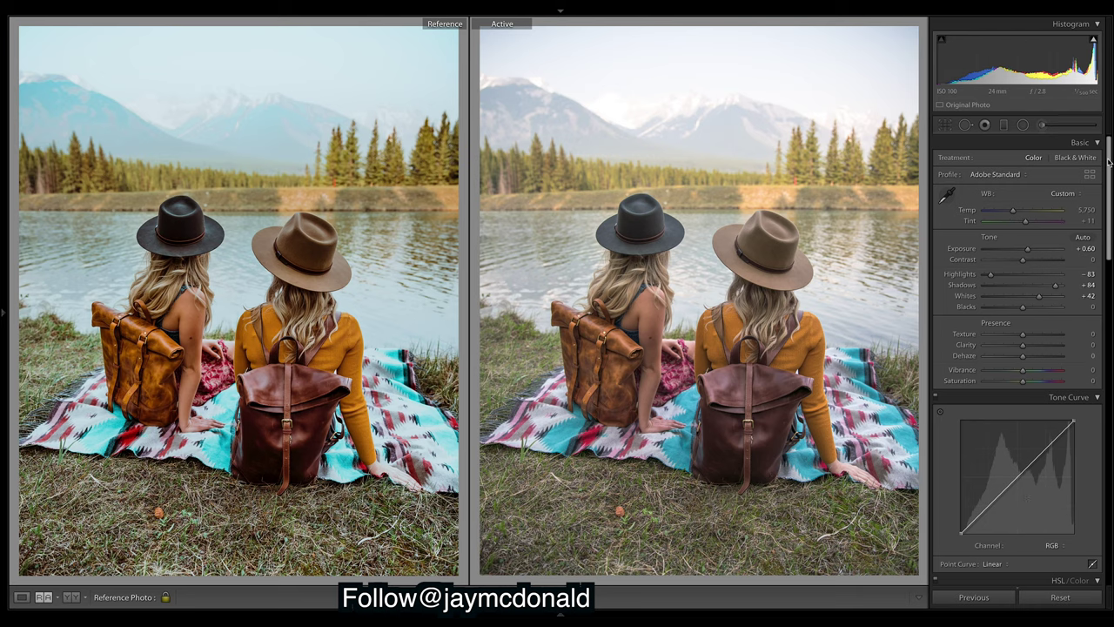
Look at the Green channel of the tone curve.
scroll(1109, 163, "down", 5)
scroll(1109, 164, "up", 4)
scroll(1109, 164, "up", 1)
left_click(1055, 540)
left_click(1059, 557)
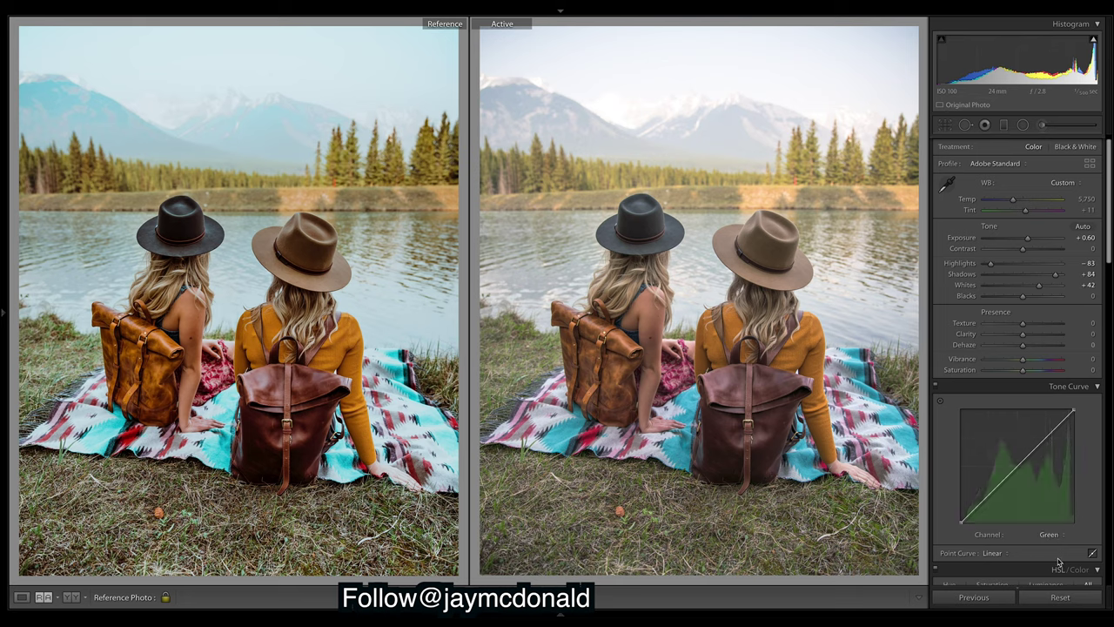
Go back to the RGB curve and lower Contrast to -58 for a flatter look.
left_click(1054, 534)
left_click(1060, 515)
left_click_drag(1022, 249, 1001, 251)
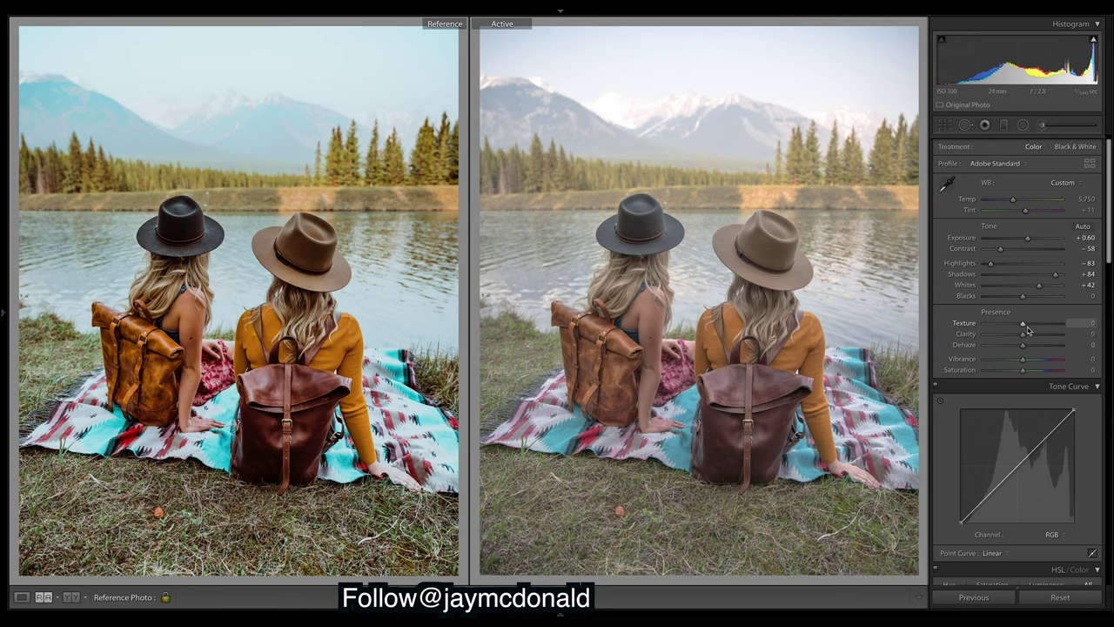
left_click_drag(1111, 198, 1109, 235)
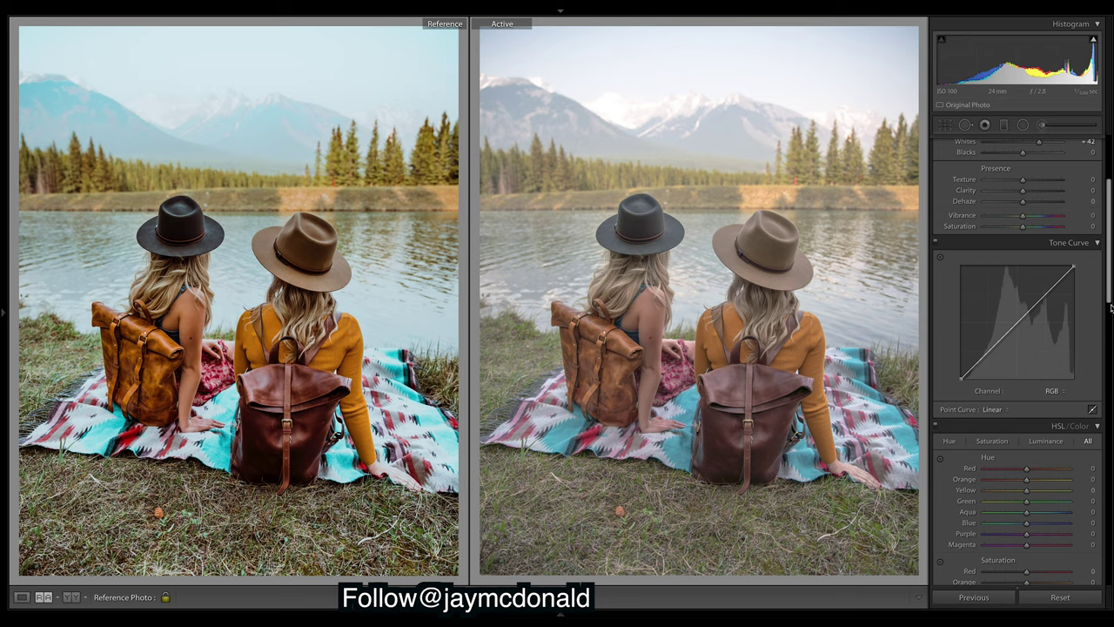
Lift the RGB curve's shadows and add a raised midtone point for a faded look.
left_click_drag(972, 368, 1002, 344)
left_click(1018, 328)
left_click_drag(1020, 329, 1044, 308)
Lower the Red channel curve in the shadows and add a second shaping point.
left_click(1053, 390)
left_click(1057, 402)
left_click_drag(967, 375, 972, 378)
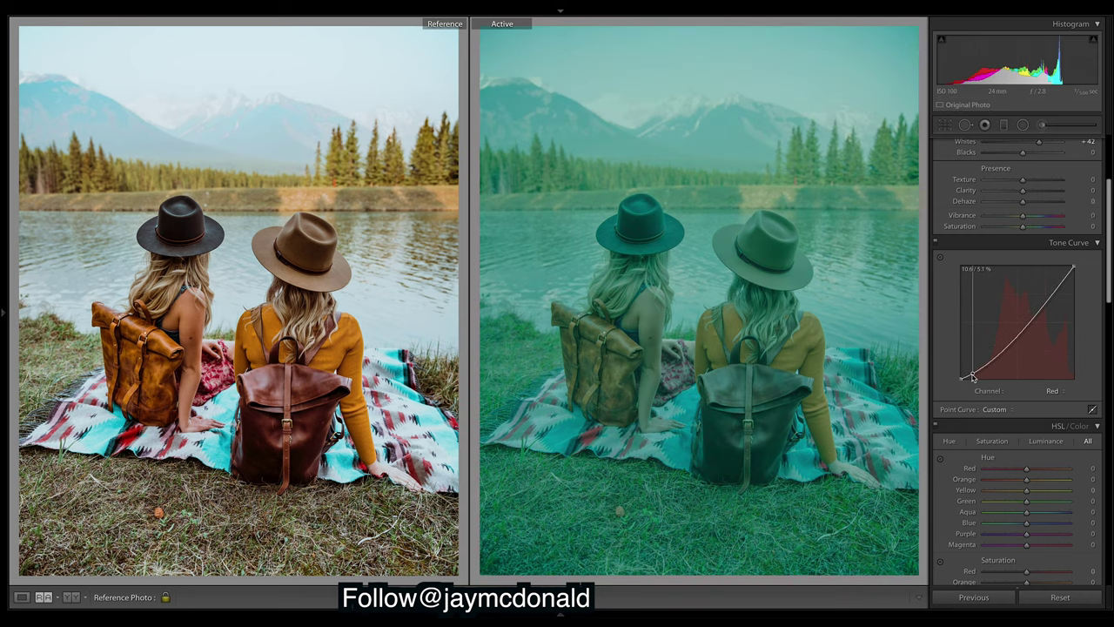
left_click_drag(992, 337, 997, 355)
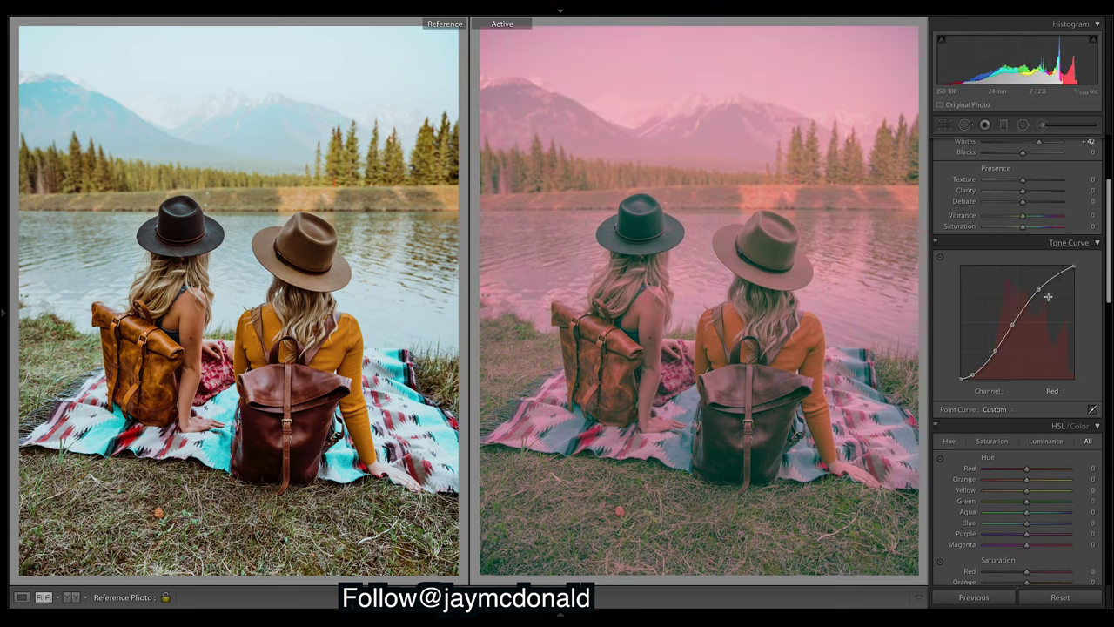
Shape the Green and Blue channel curves to warm the photo, ending on RGB.
left_click(1053, 390)
left_click(1057, 411)
left_click_drag(974, 365, 1011, 331)
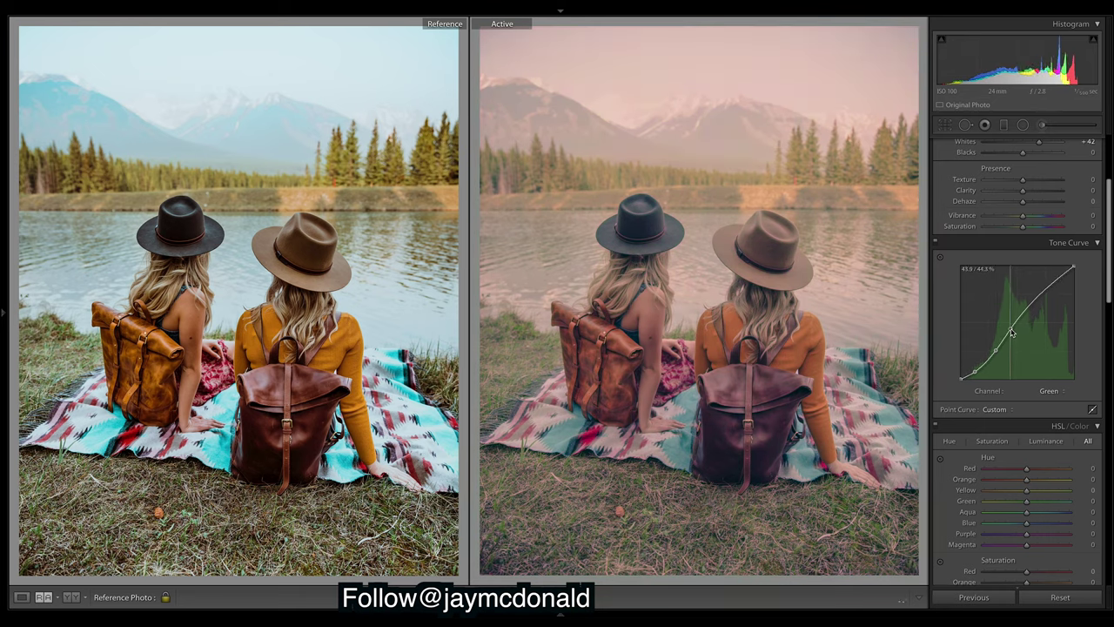
left_click_drag(1042, 296, 1042, 290)
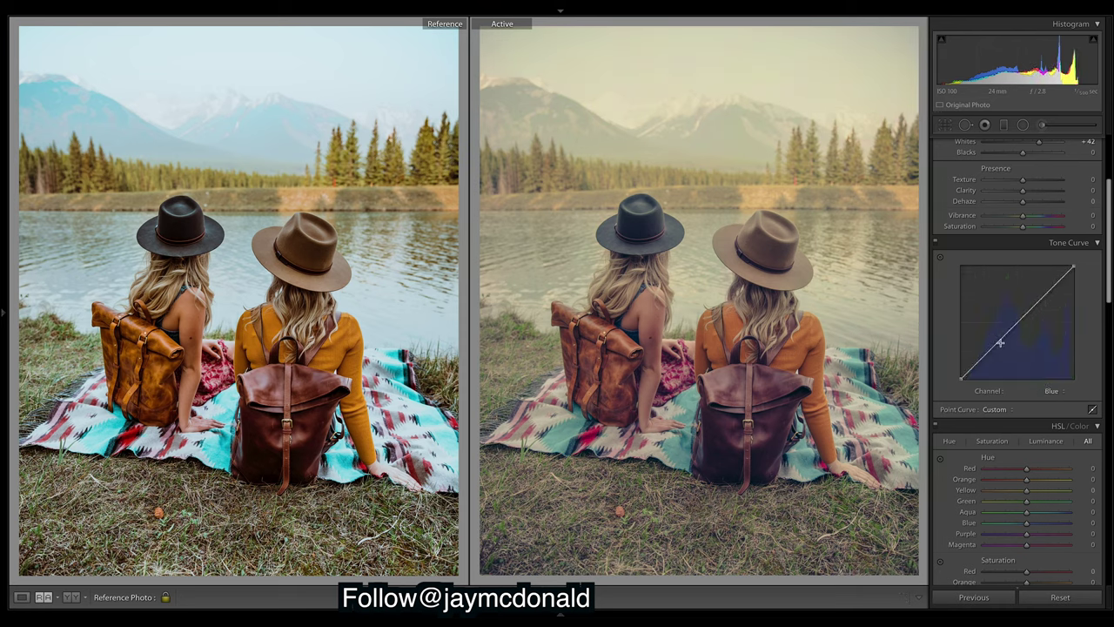
left_click_drag(999, 343, 1038, 295)
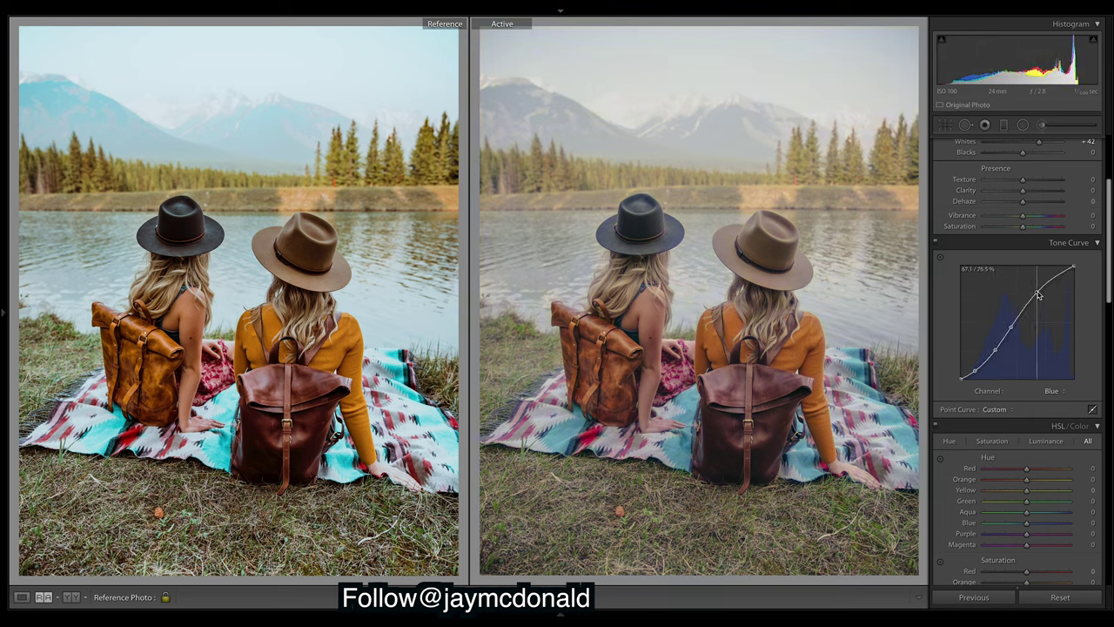
left_click(1052, 391)
left_click(1059, 333)
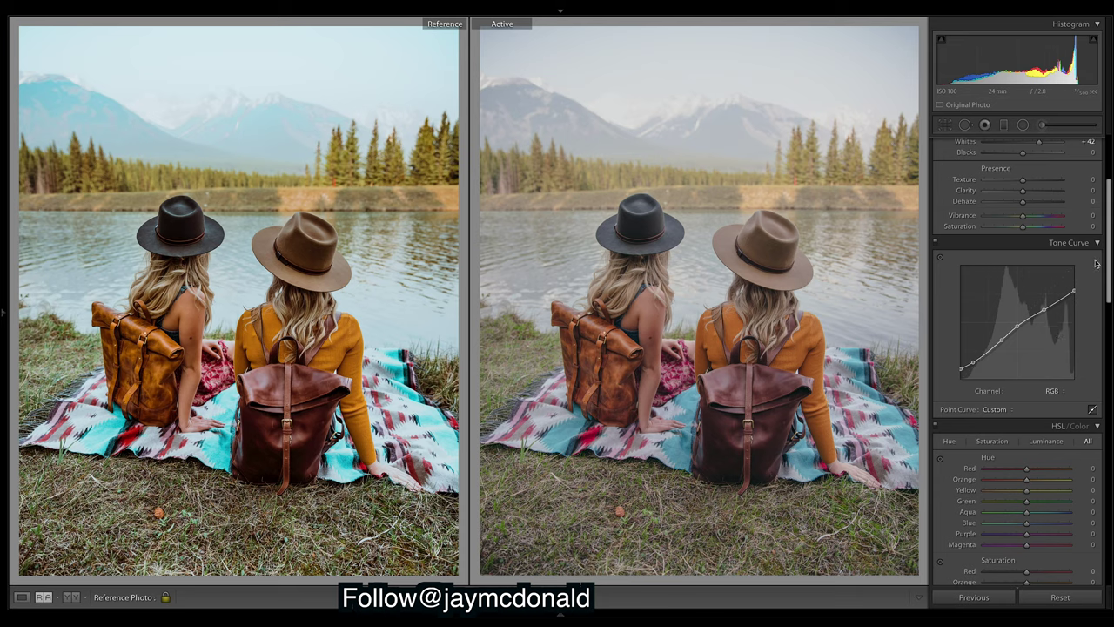
scroll(1111, 248, "up", 4)
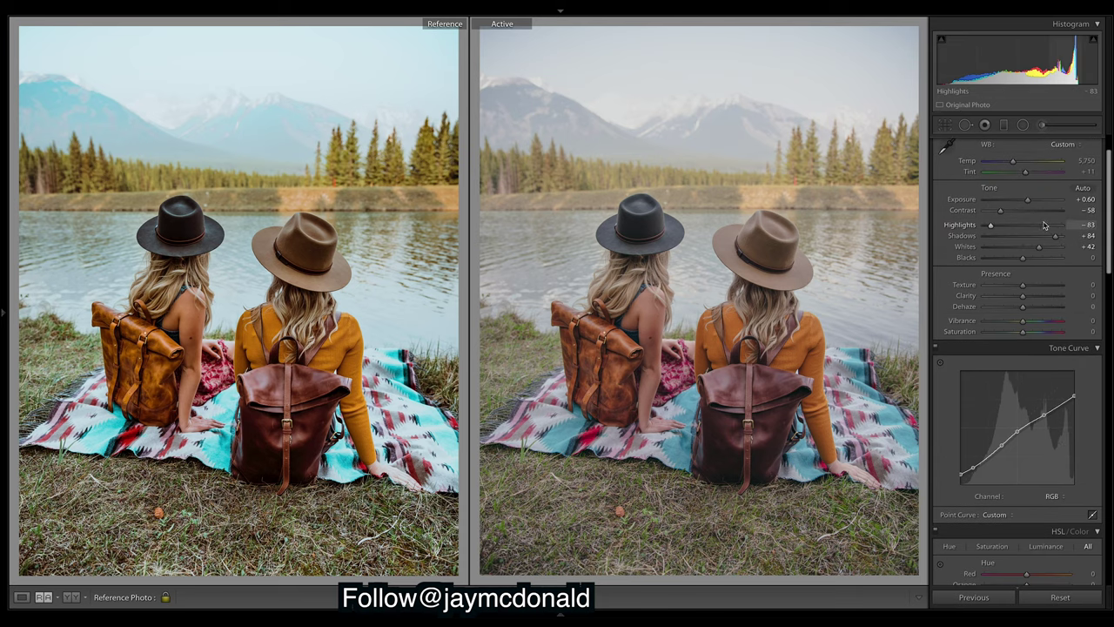
Raise Contrast from -58 back up to -19.
left_click_drag(1001, 211, 1015, 212)
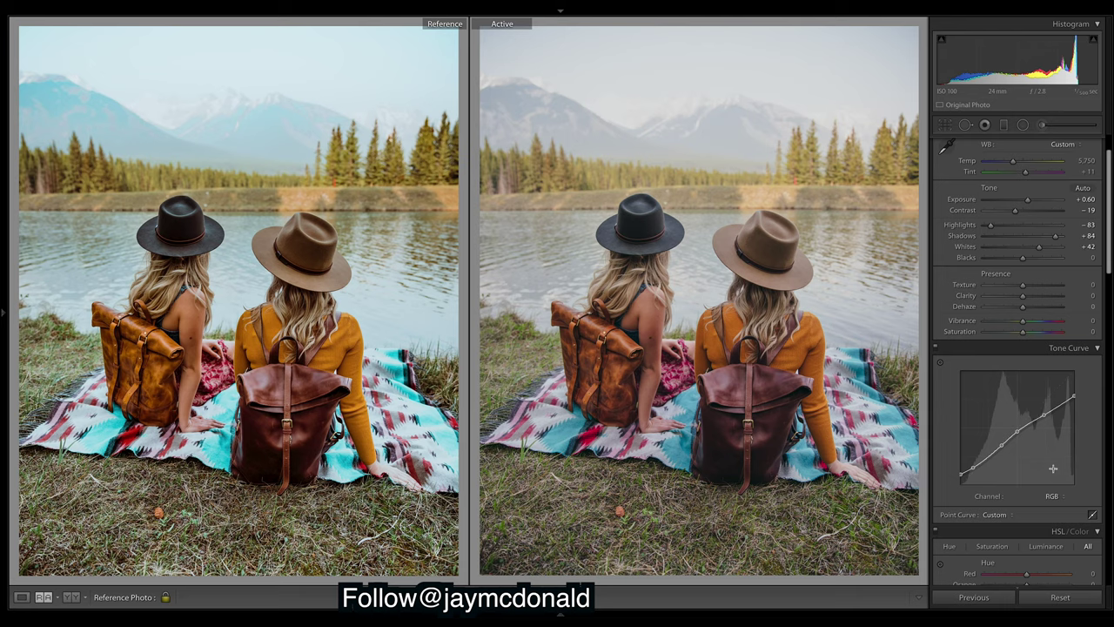
left_click(1059, 496)
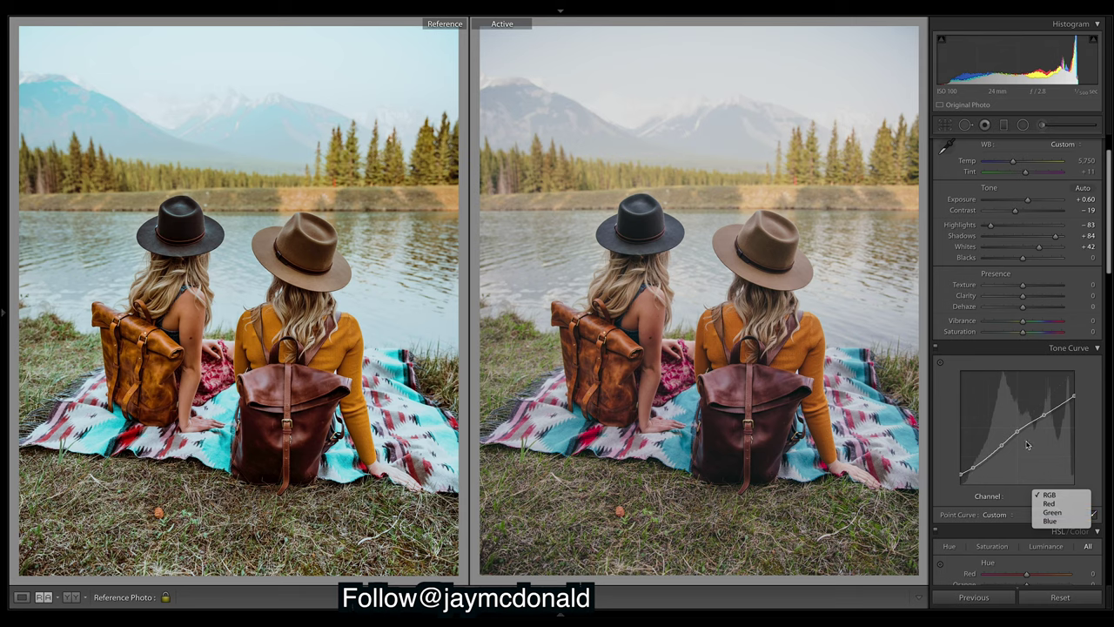
left_click(1050, 503)
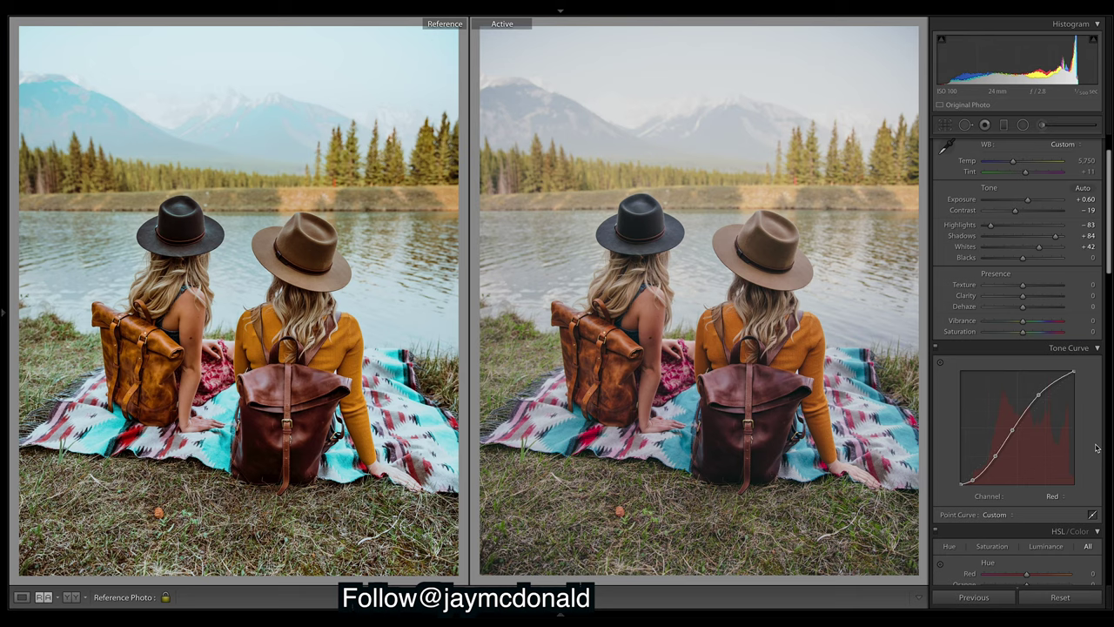
left_click(1062, 497)
left_click(1061, 503)
left_click(1069, 501)
left_click(1068, 505)
left_click(1064, 498)
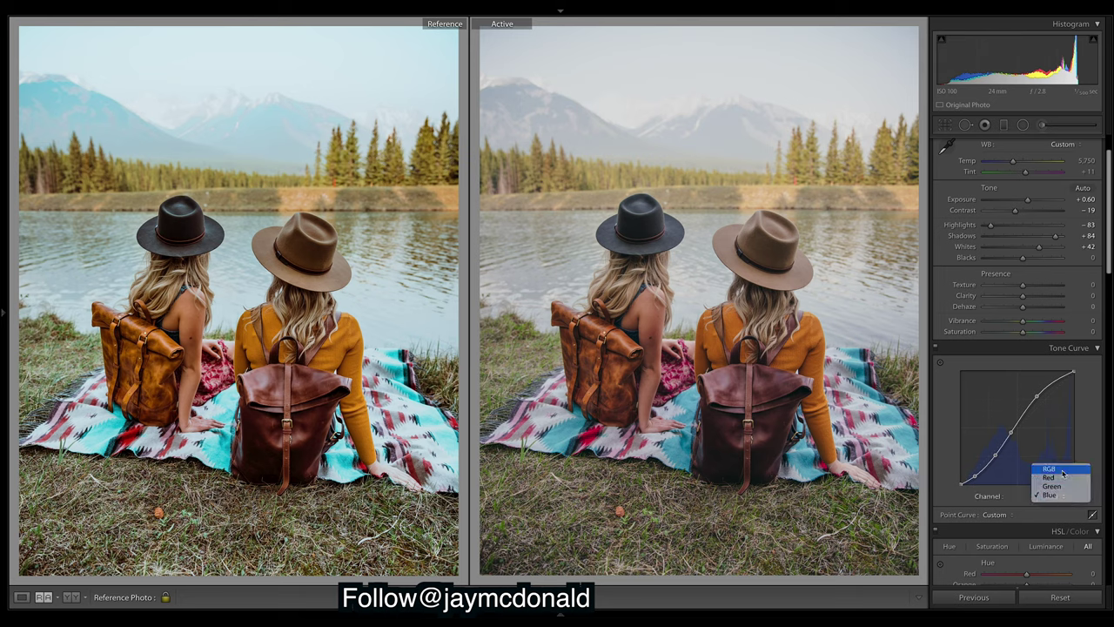
left_click(1063, 471)
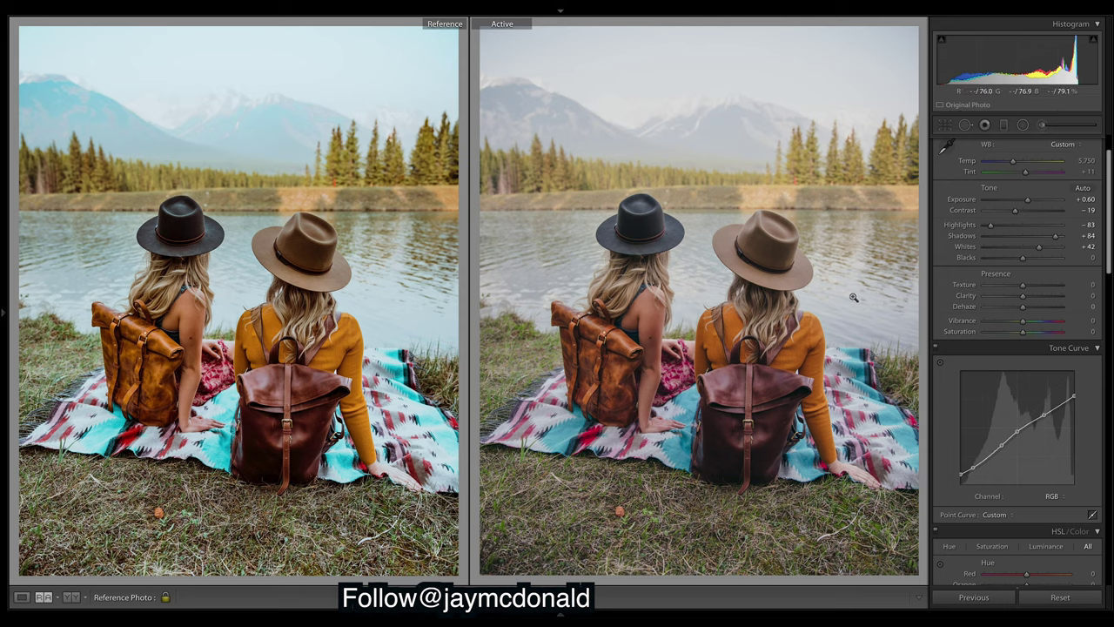
left_click_drag(1048, 414, 1073, 372)
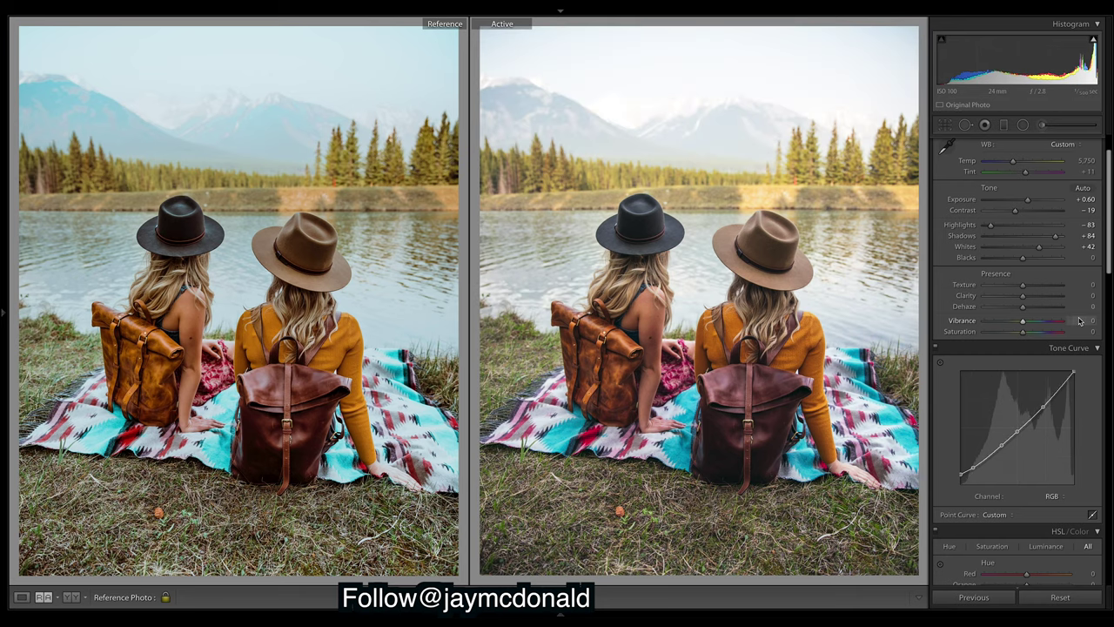
key("ctrl+z")
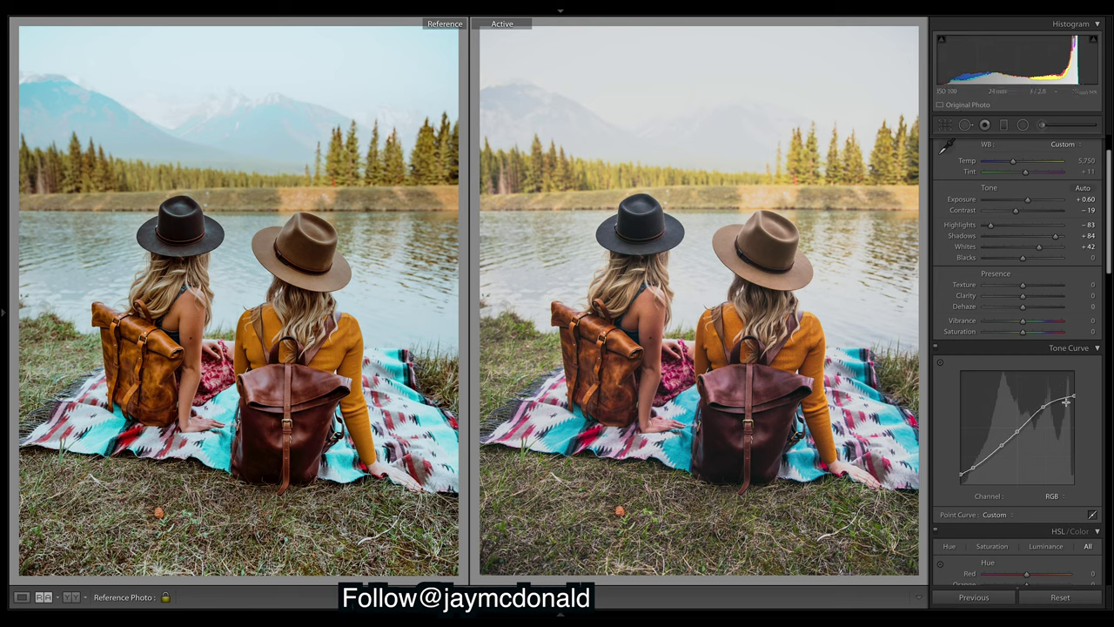
left_click_drag(1077, 397, 1074, 372)
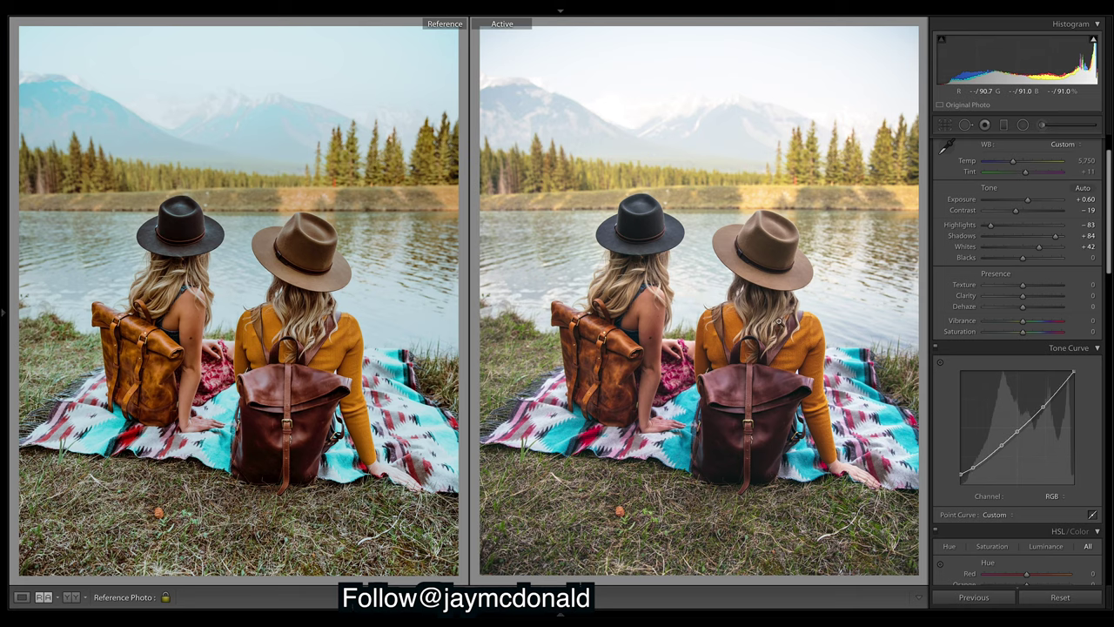
left_click_drag(1079, 376, 1086, 415)
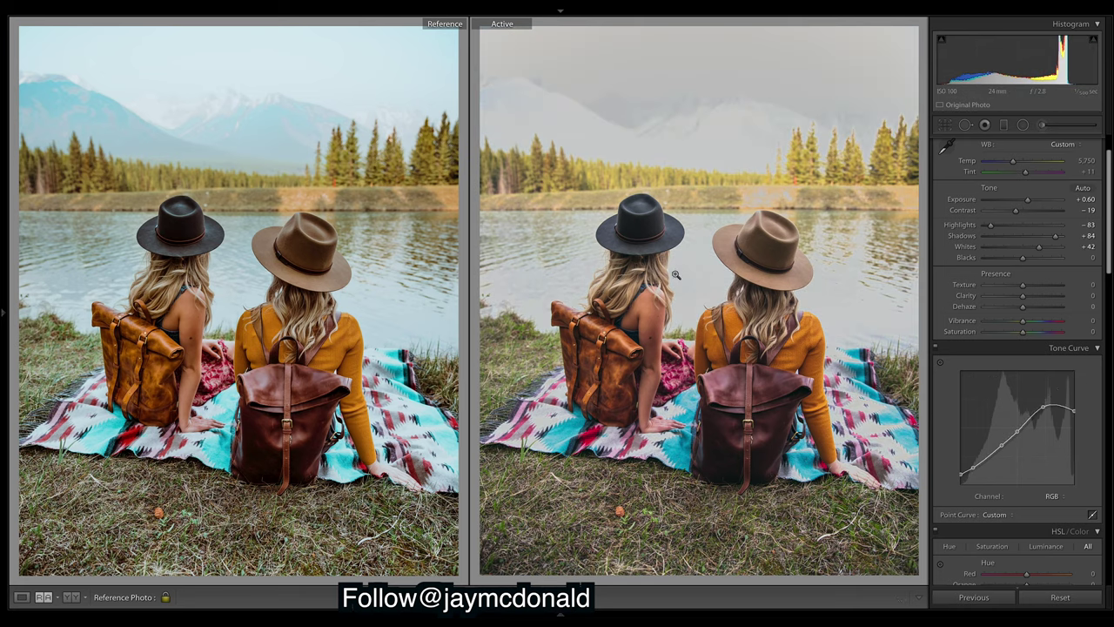
key("ctrl+z")
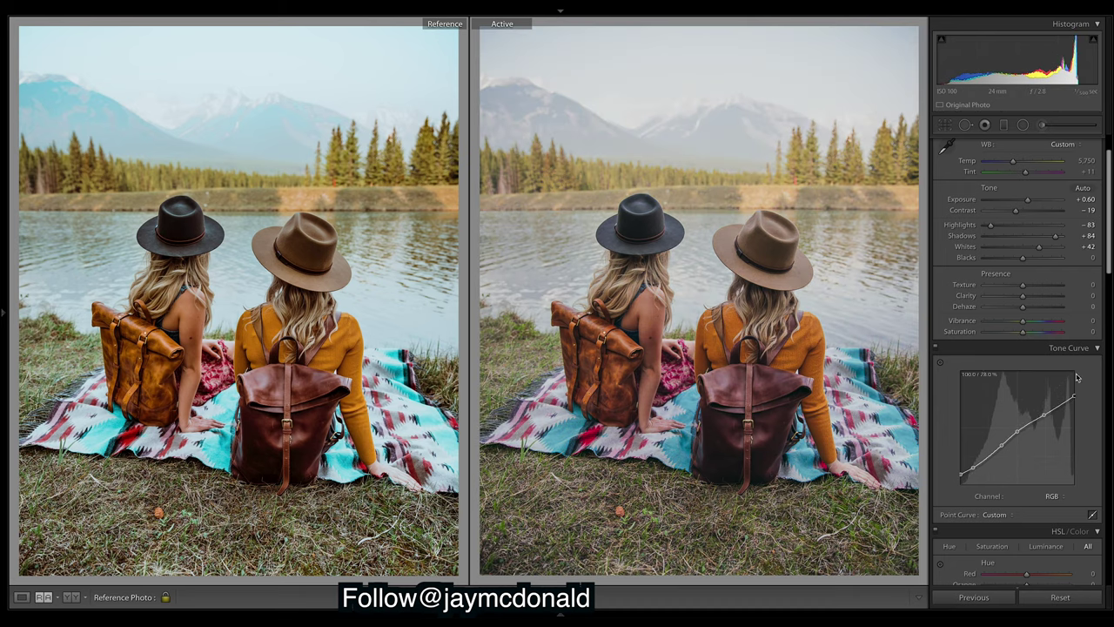
Switch the tone curve between the Red, RGB and Green channels to compare them.
left_click(1052, 497)
left_click(1063, 507)
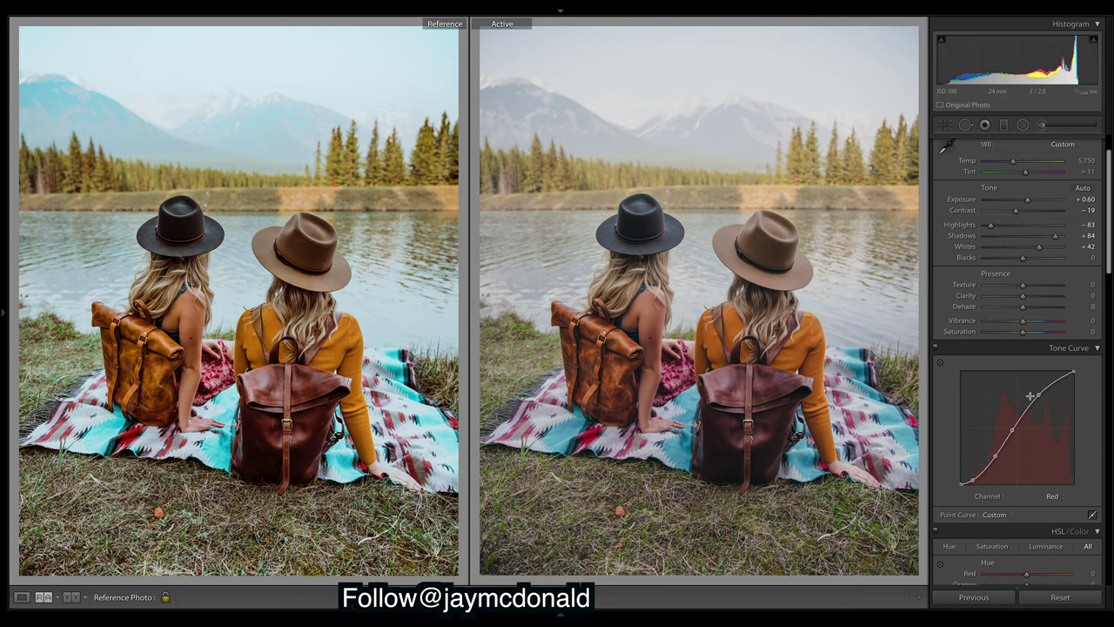
left_click(1070, 496)
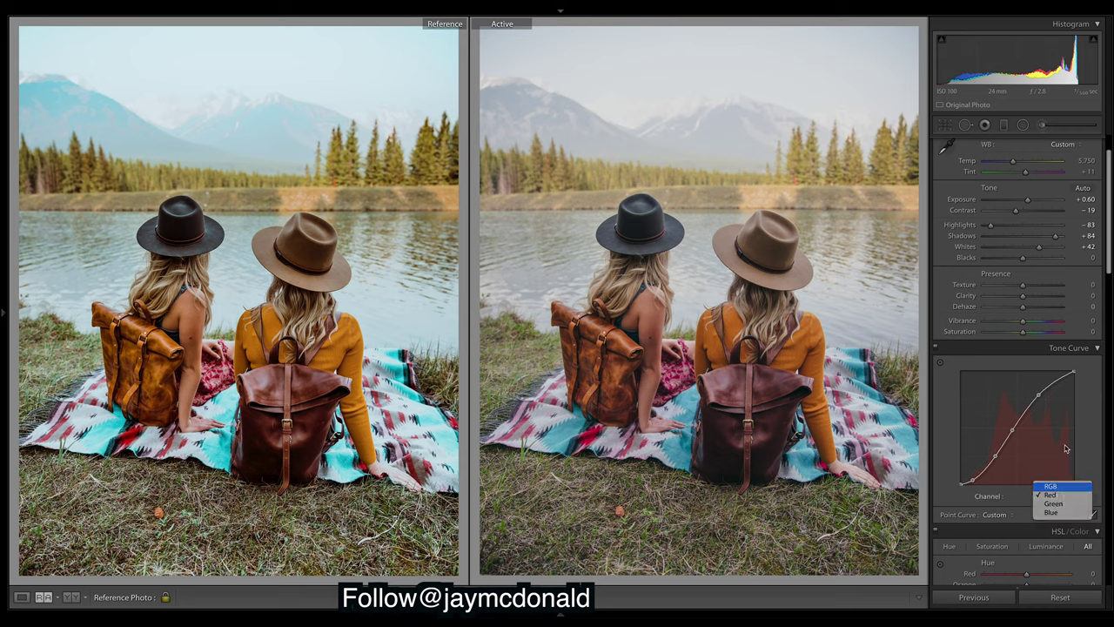
left_click(1058, 485)
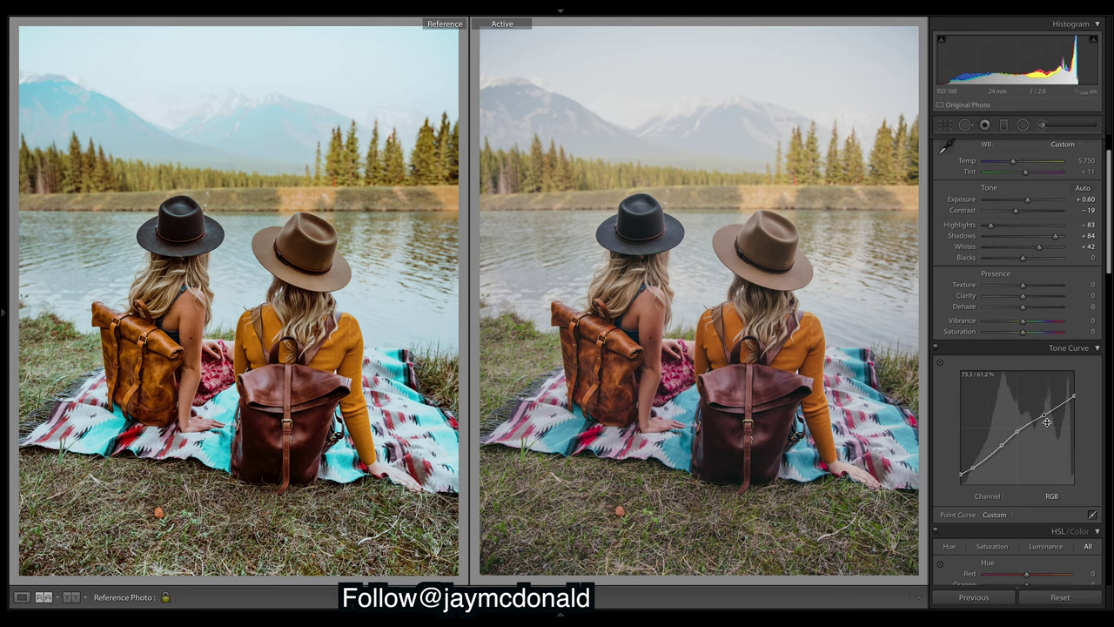
left_click(1056, 496)
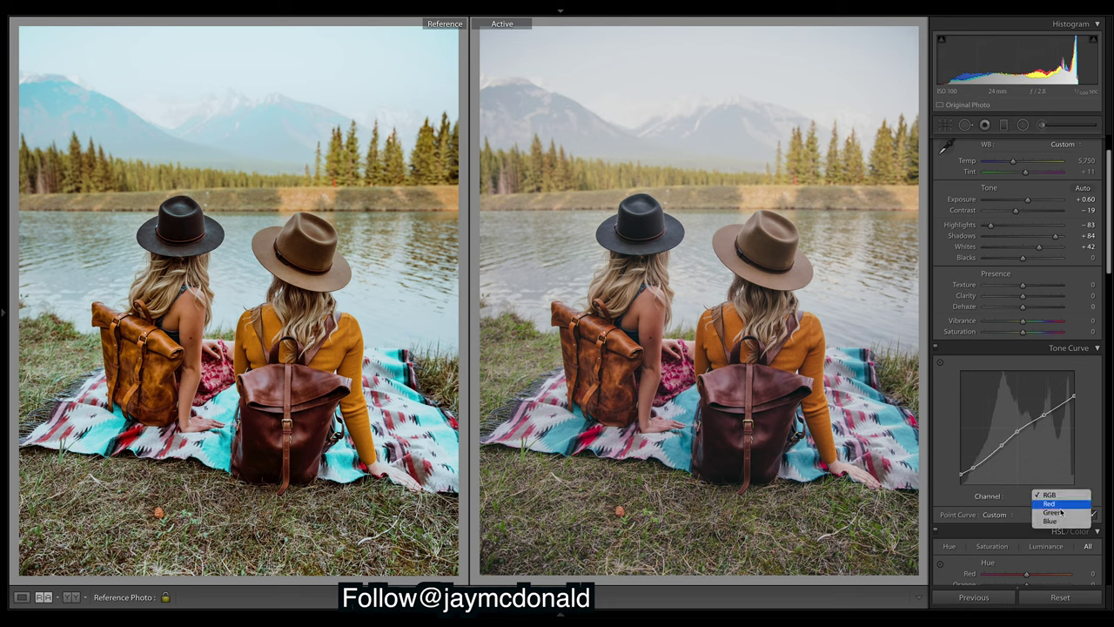
left_click(1053, 512)
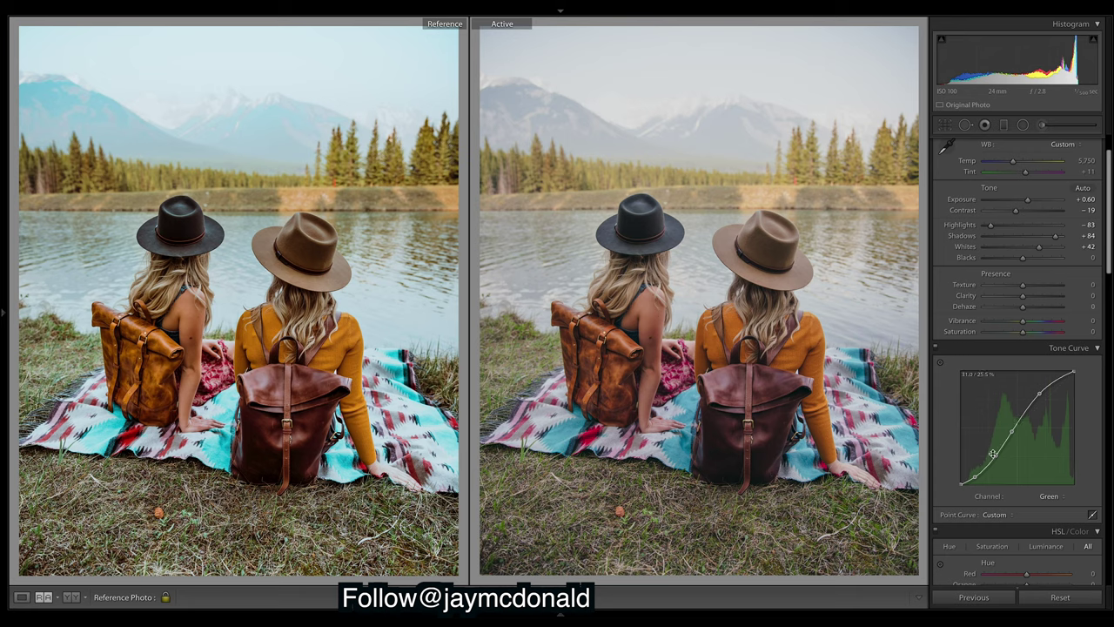
left_click(1055, 496)
left_click(1059, 494)
left_click(1059, 495)
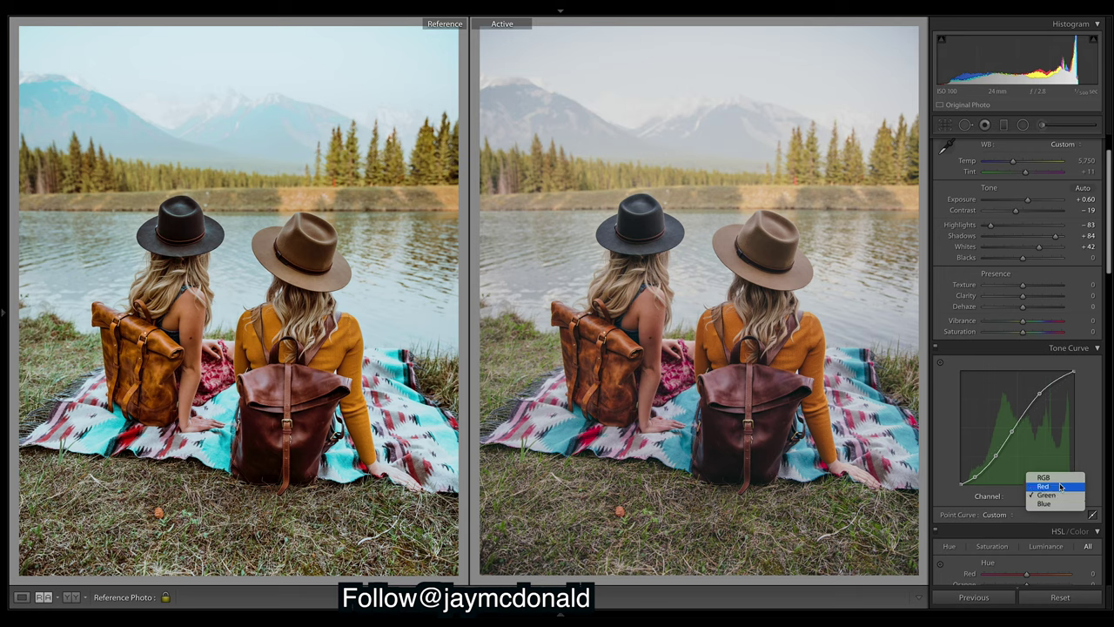
left_click(1058, 495)
left_click(1059, 496)
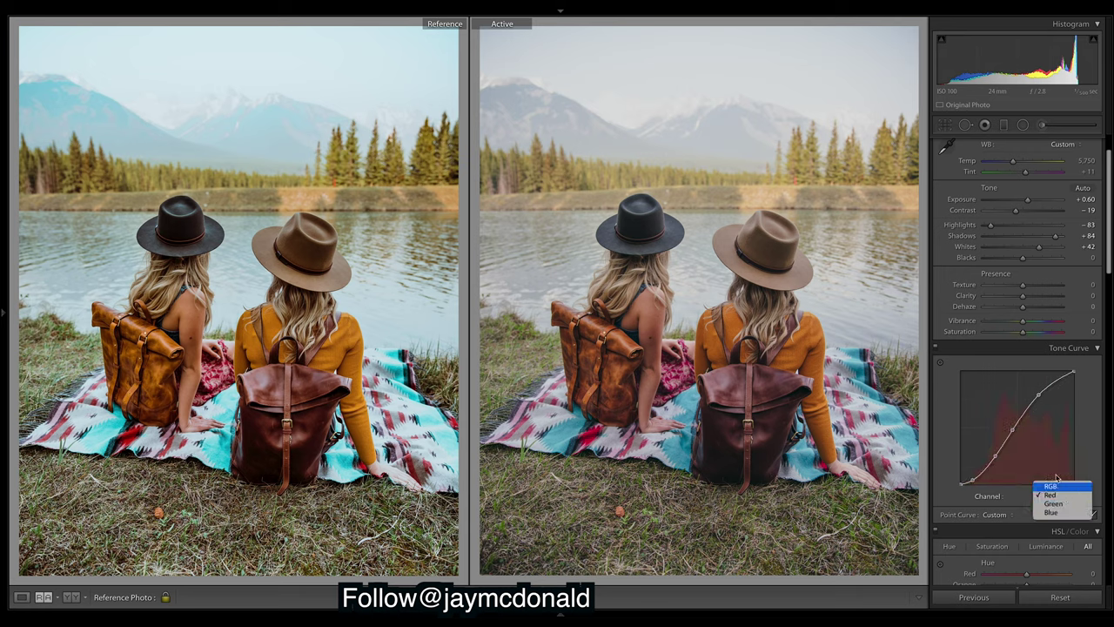
left_click(1060, 486)
Try lifting the RGB black point, undo it, and reselect the Red channel curve.
mouse_move(963, 475)
left_mouse_down()
mouse_move(952, 450)
mouse_move(948, 485)
left_mouse_up()
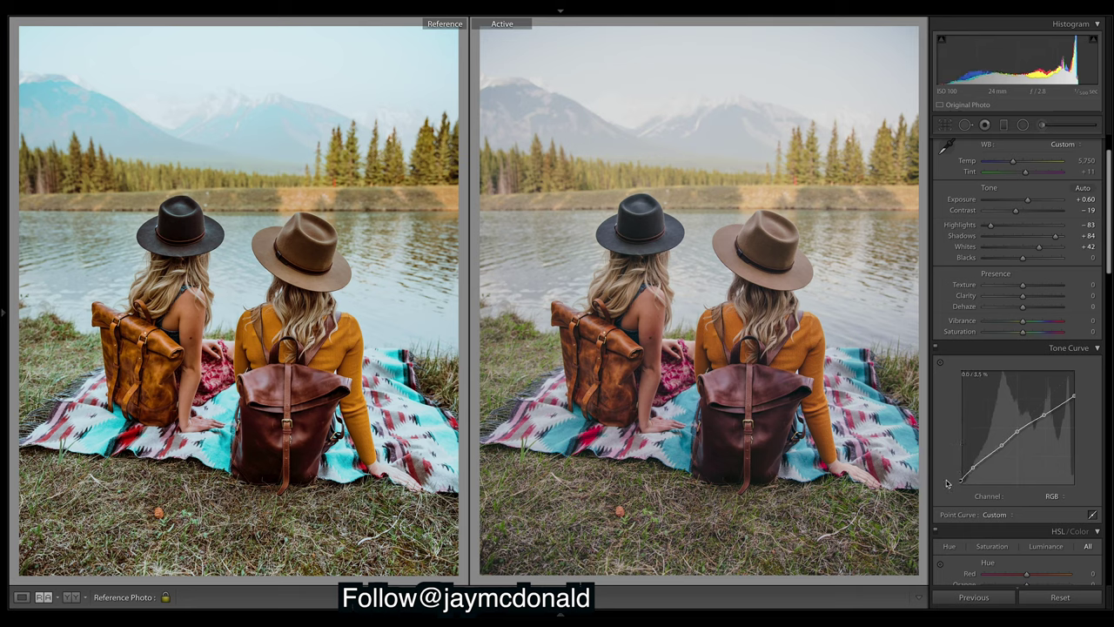
key("ctrl+z")
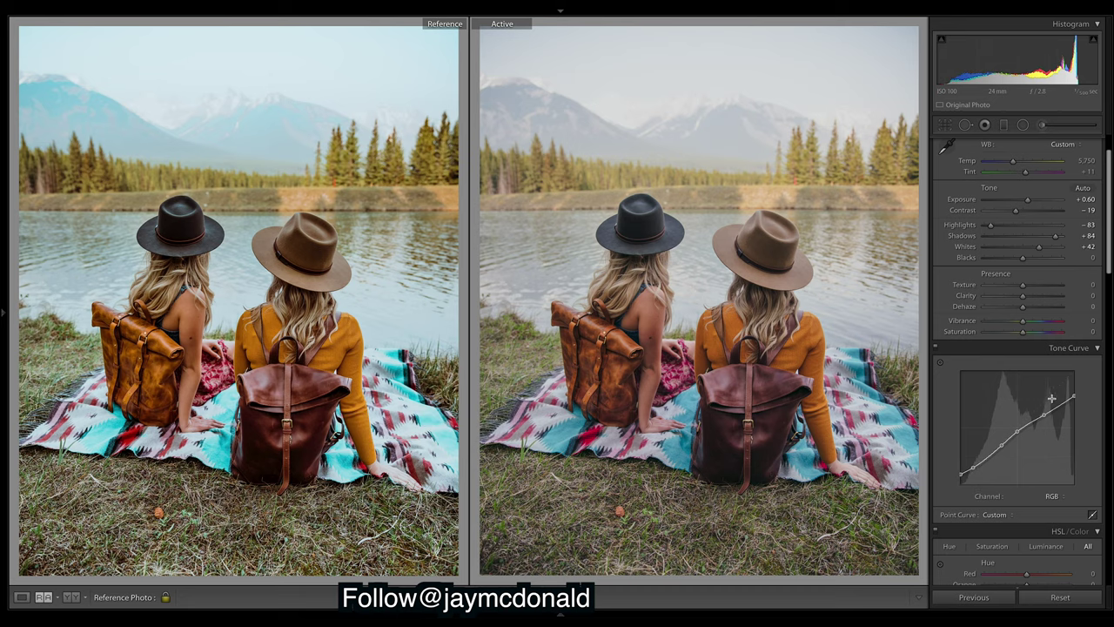
left_click(1064, 498)
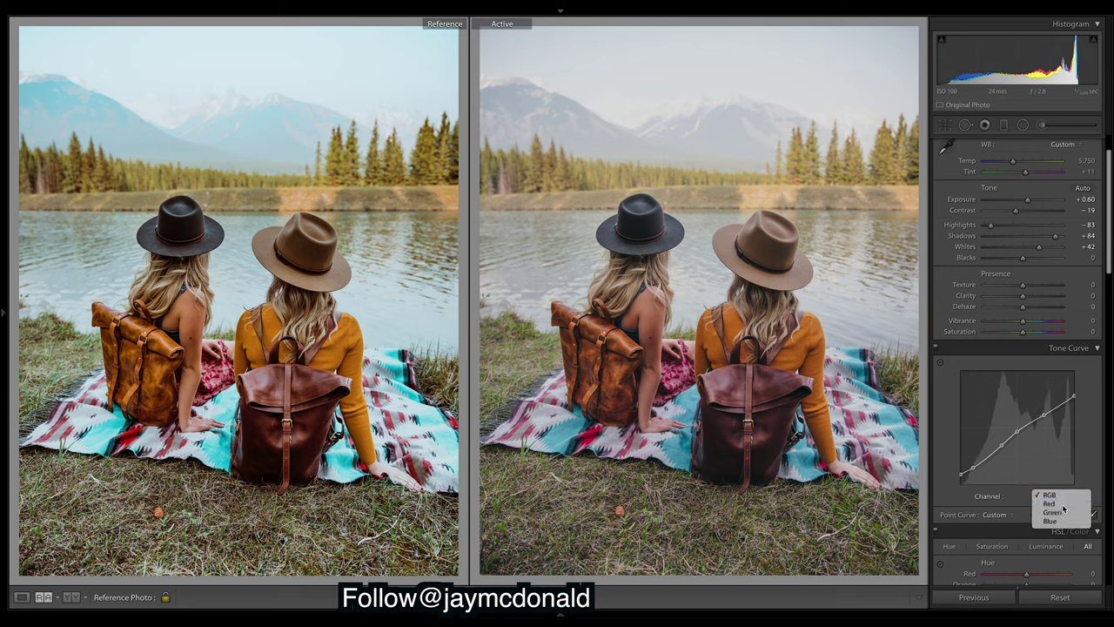
left_click(1059, 506)
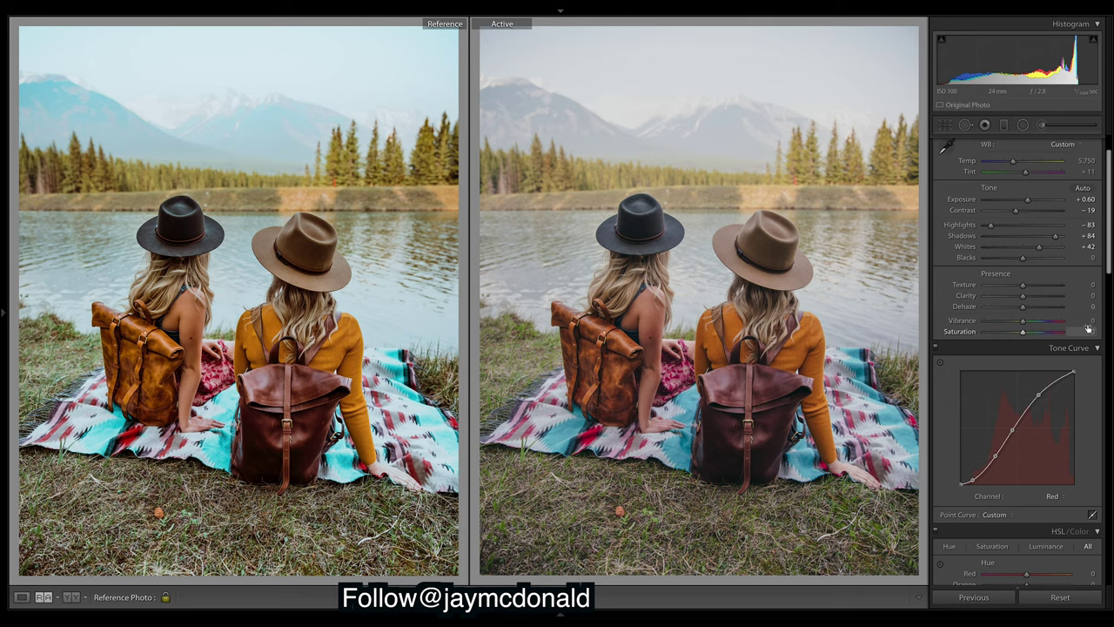
left_click(1060, 495)
left_click(1058, 485)
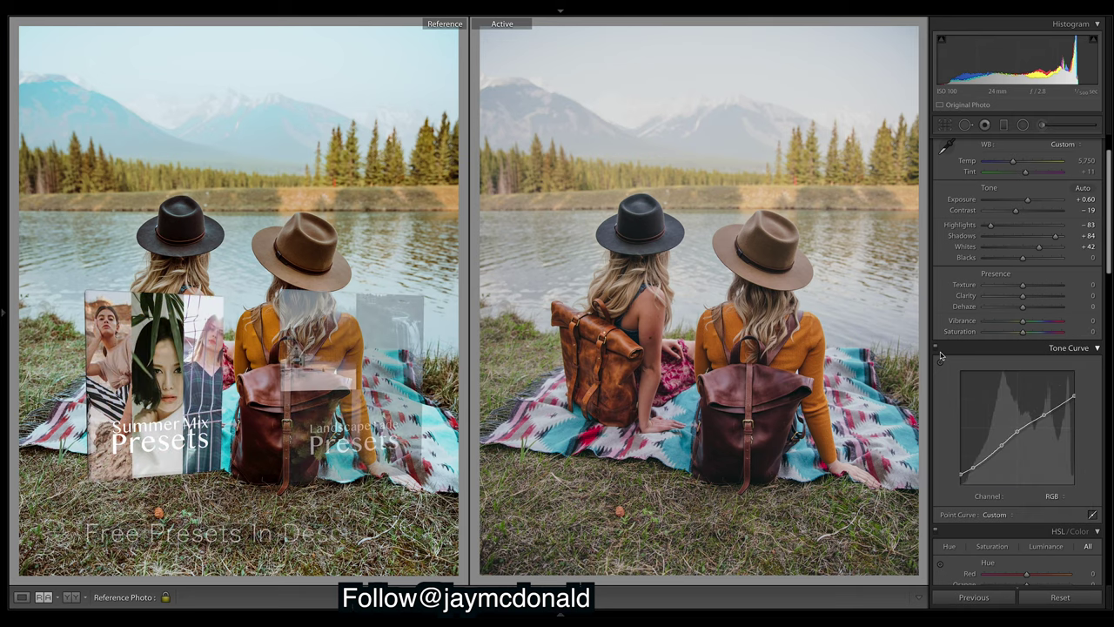
left_click(937, 349)
left_click(938, 350)
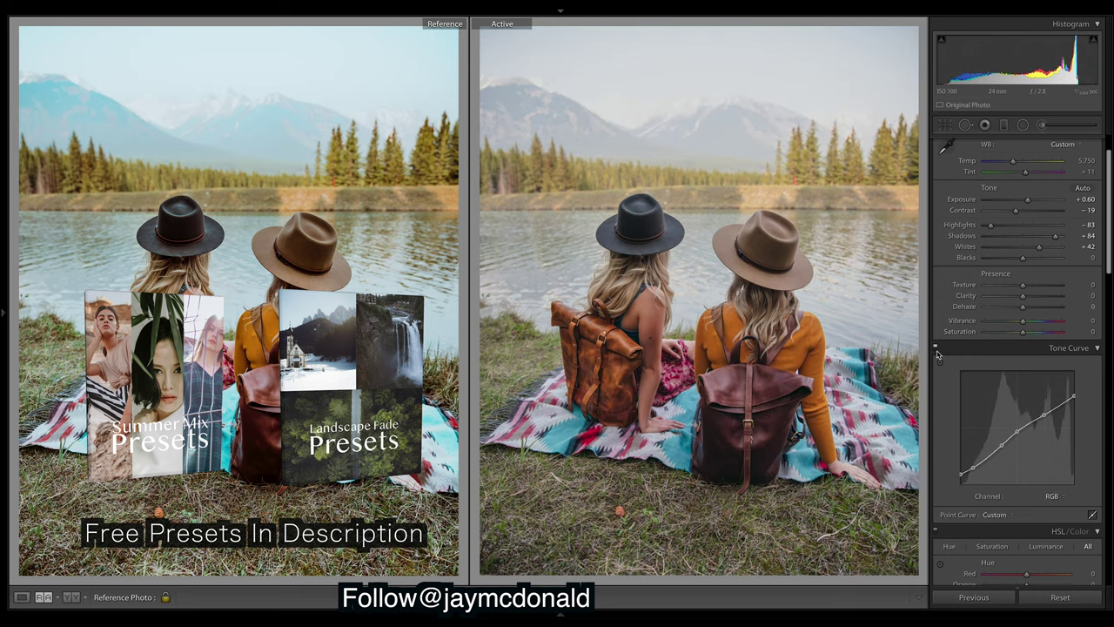
left_click(937, 351)
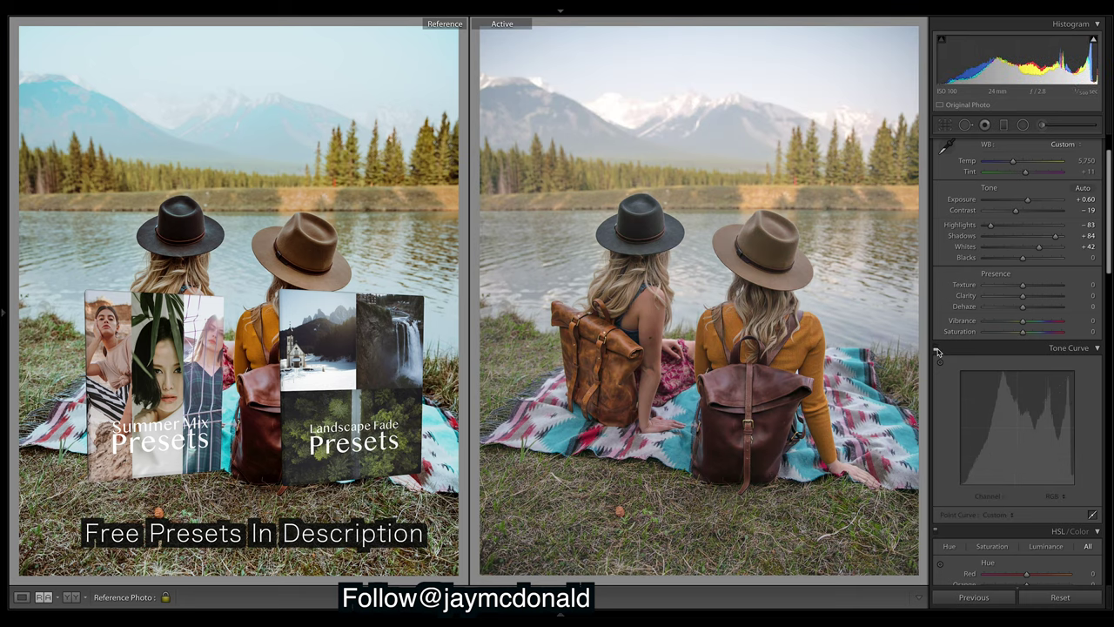
left_click(938, 351)
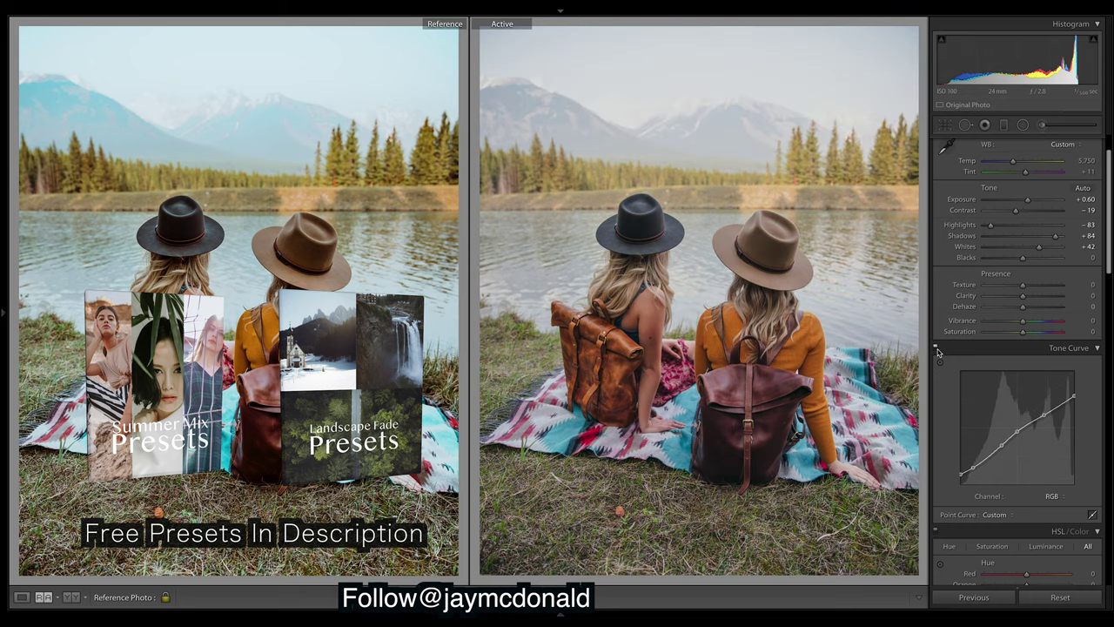
left_click(937, 351)
left_click(938, 351)
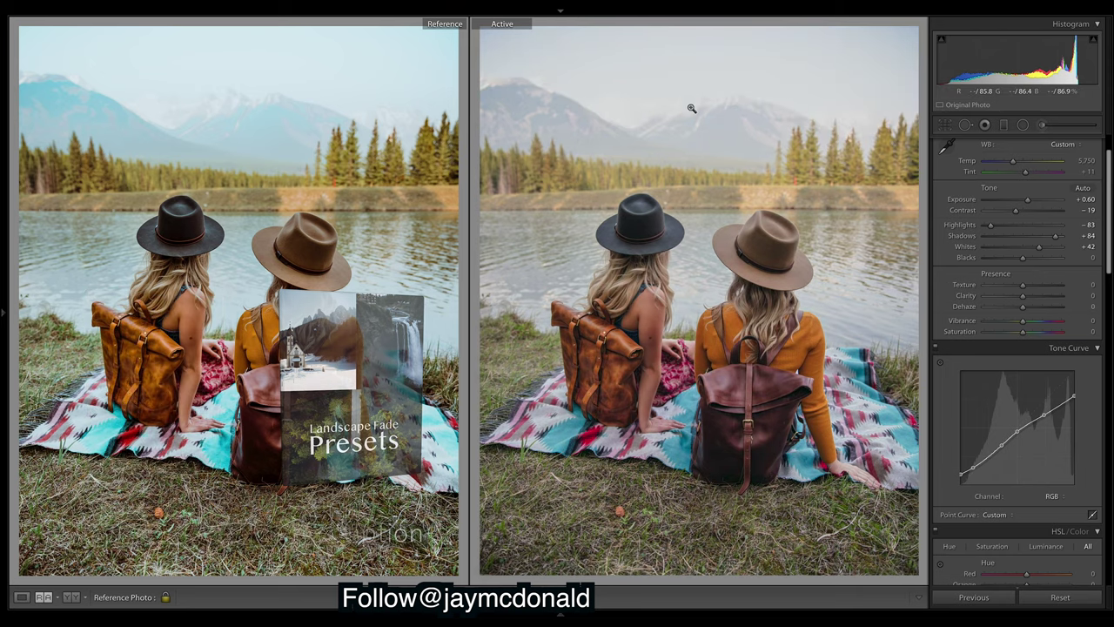
left_click(938, 351)
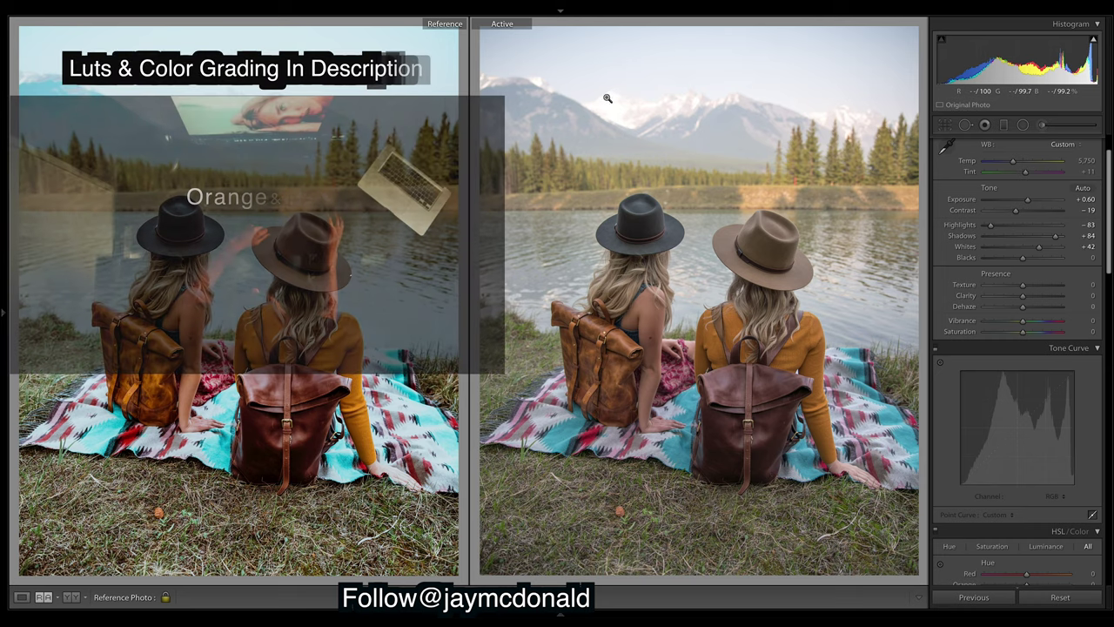
left_click(937, 349)
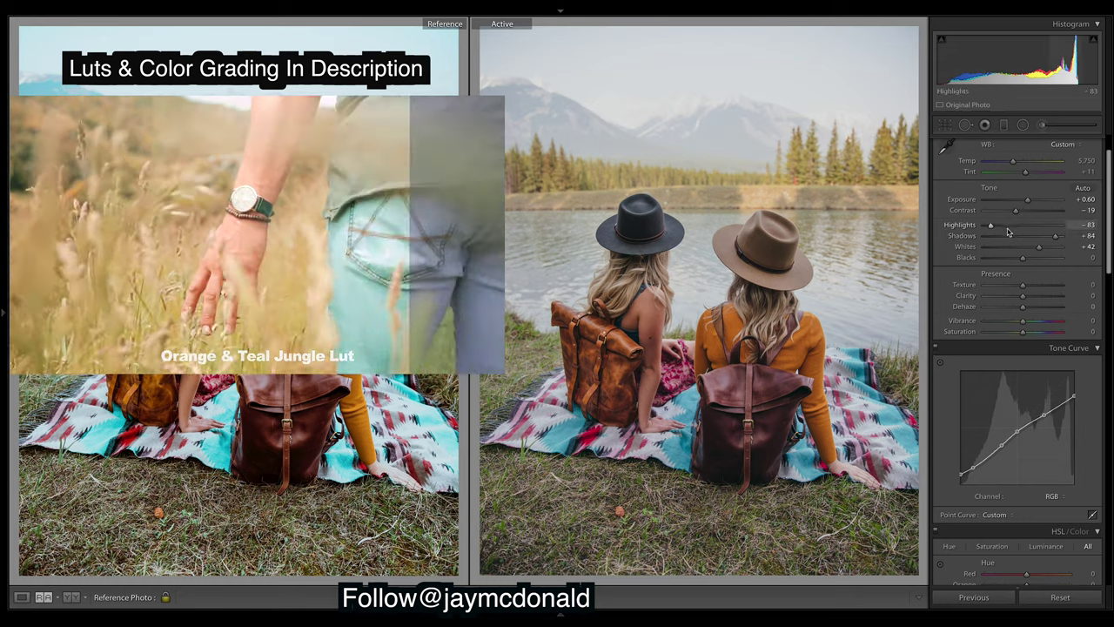
left_click_drag(990, 224, 983, 224)
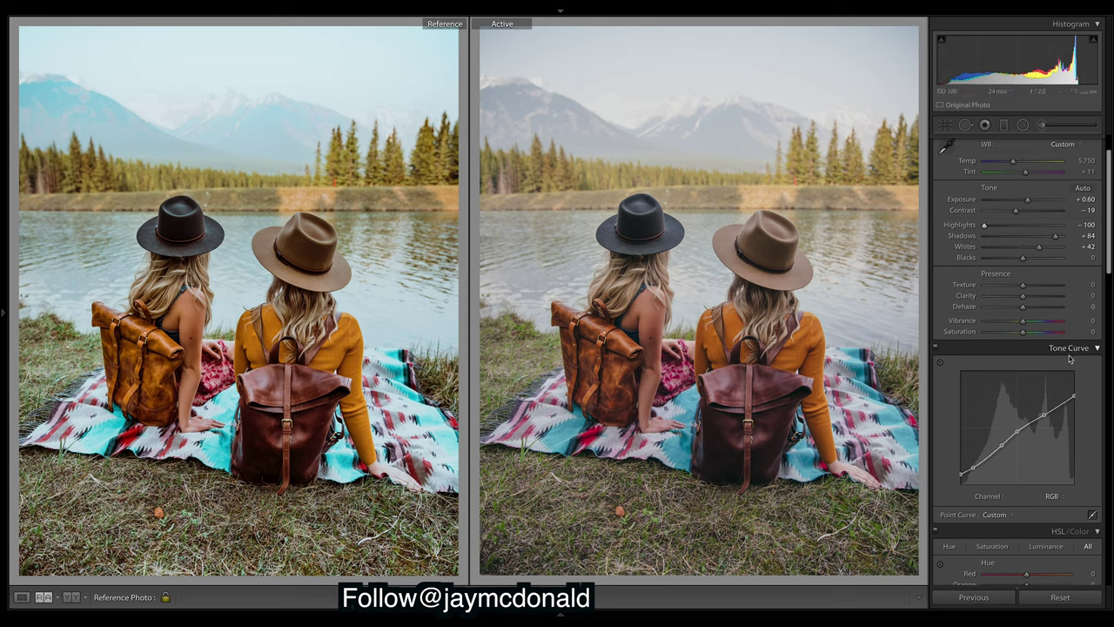
Set Highlights to -99, Blacks to +7 and Whites to +43, with Texture at +40.
left_click_drag(985, 227, 986, 226)
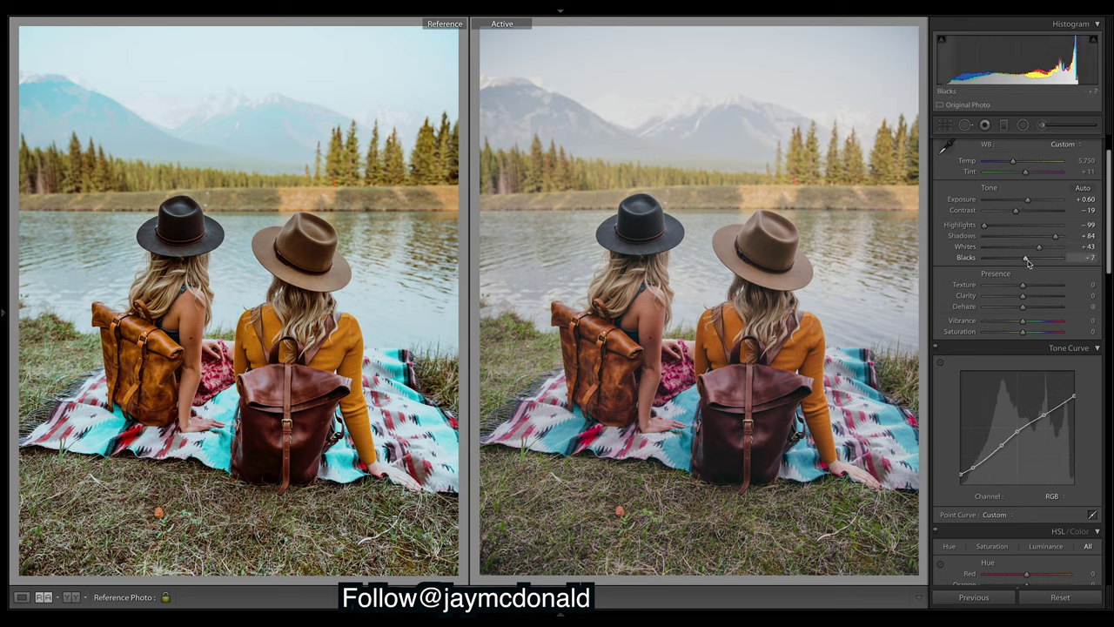
left_click_drag(1028, 261, 1028, 261)
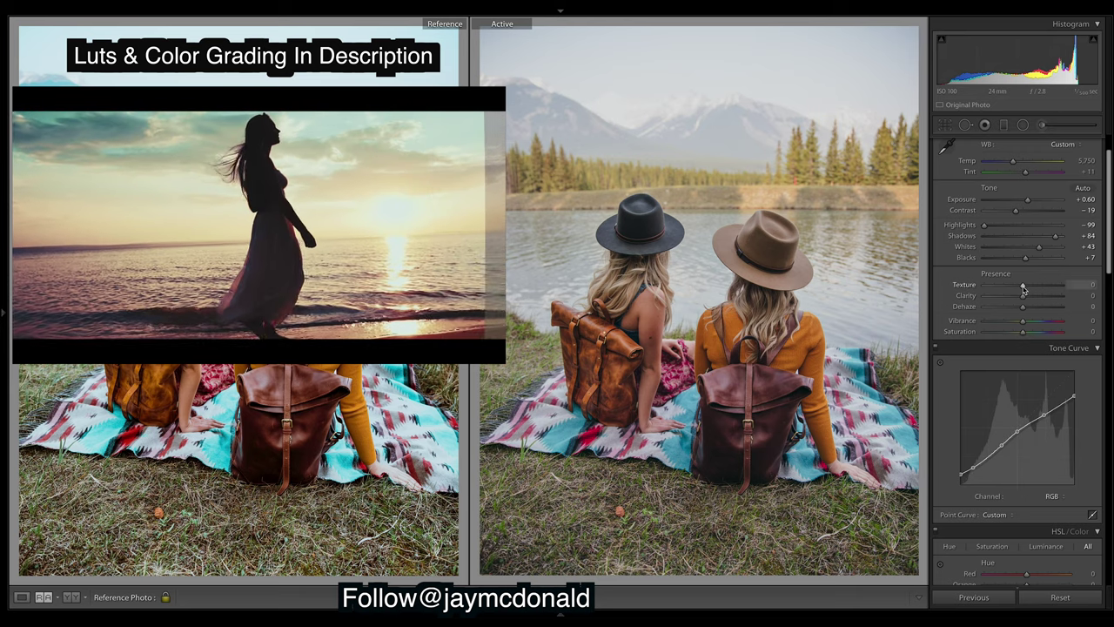
left_click_drag(1024, 286, 1039, 293)
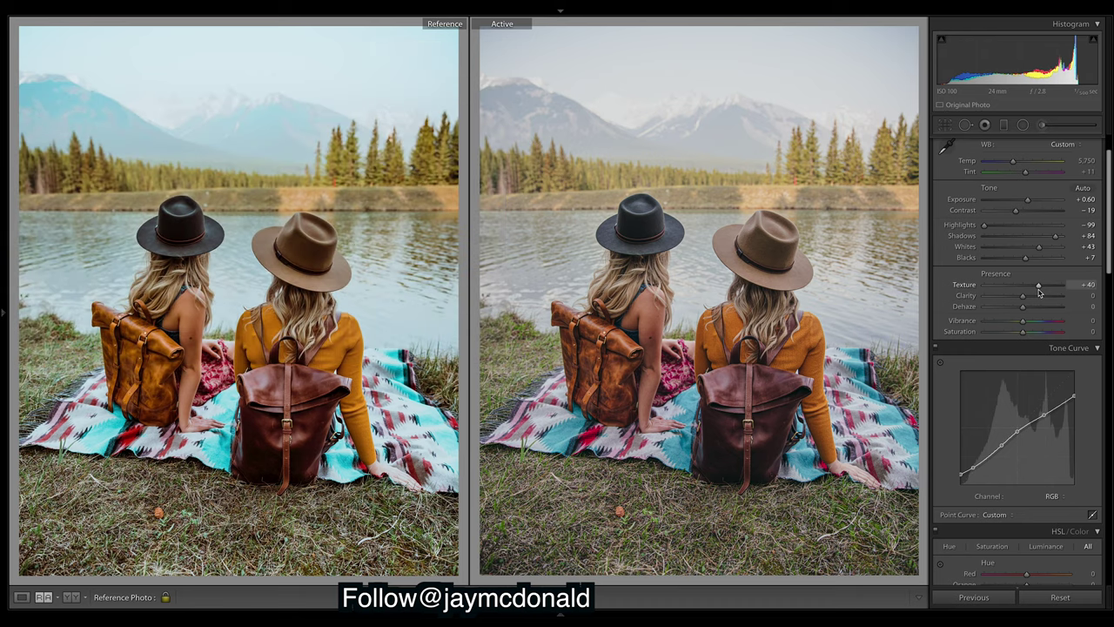
Set Texture +17, Clarity +36, Vibrance +45 and Saturation -12, undoing an accidental reset.
left_click_drag(1038, 293, 1102, 318)
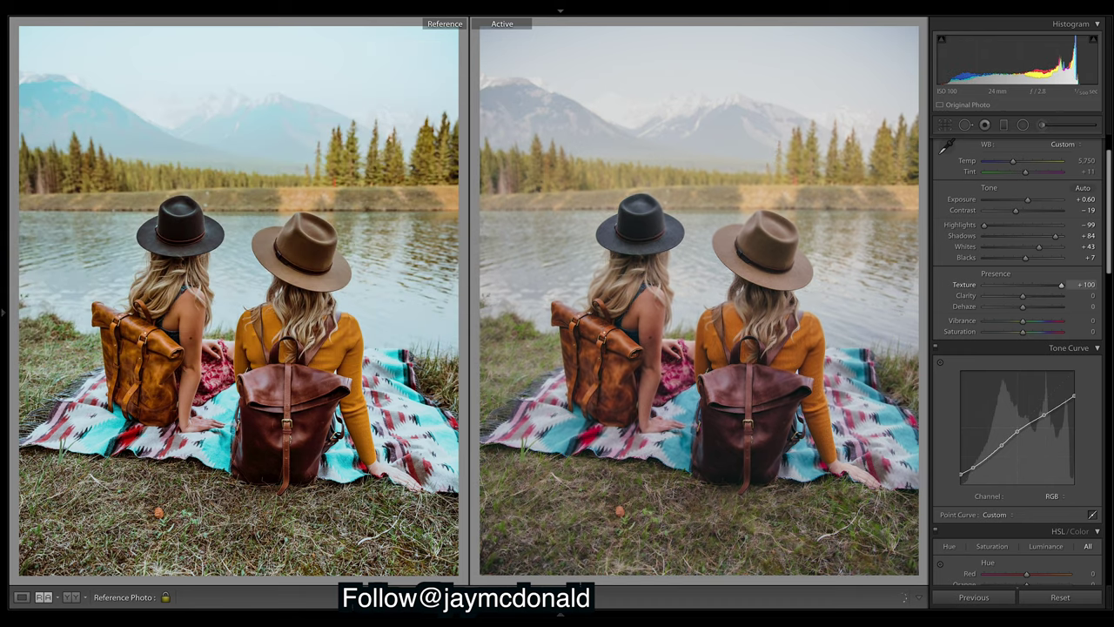
left_click_drag(1061, 285, 1030, 295)
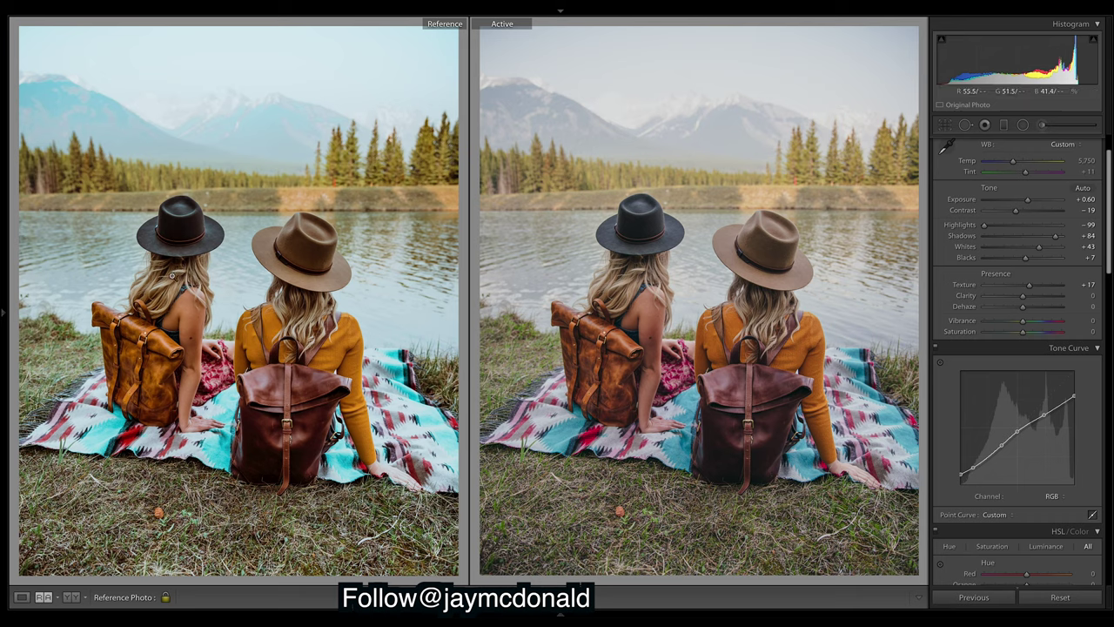
mouse_move(1023, 296)
left_mouse_down()
mouse_move(1073, 310)
mouse_move(1037, 305)
left_mouse_up()
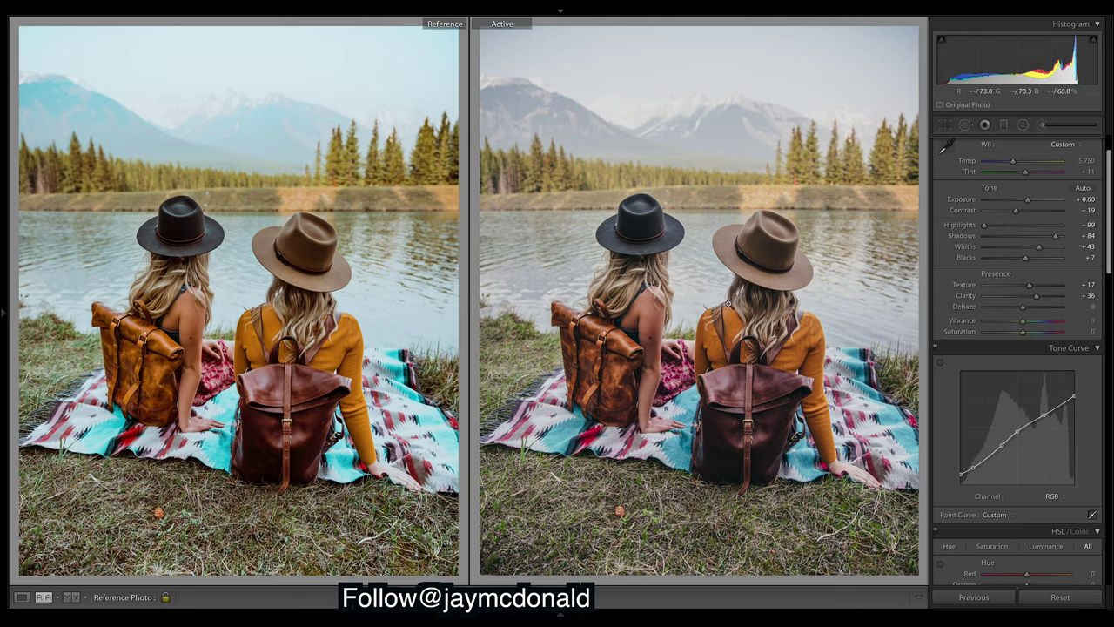
double_click(1037, 297)
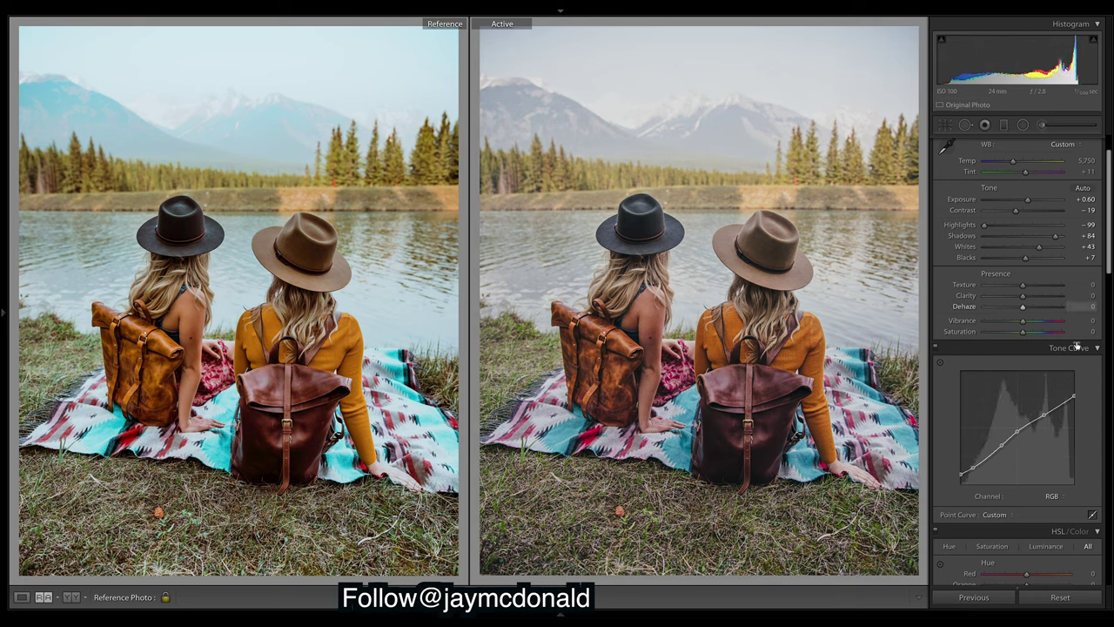
key("ctrl+z")
key("ctrl+z")
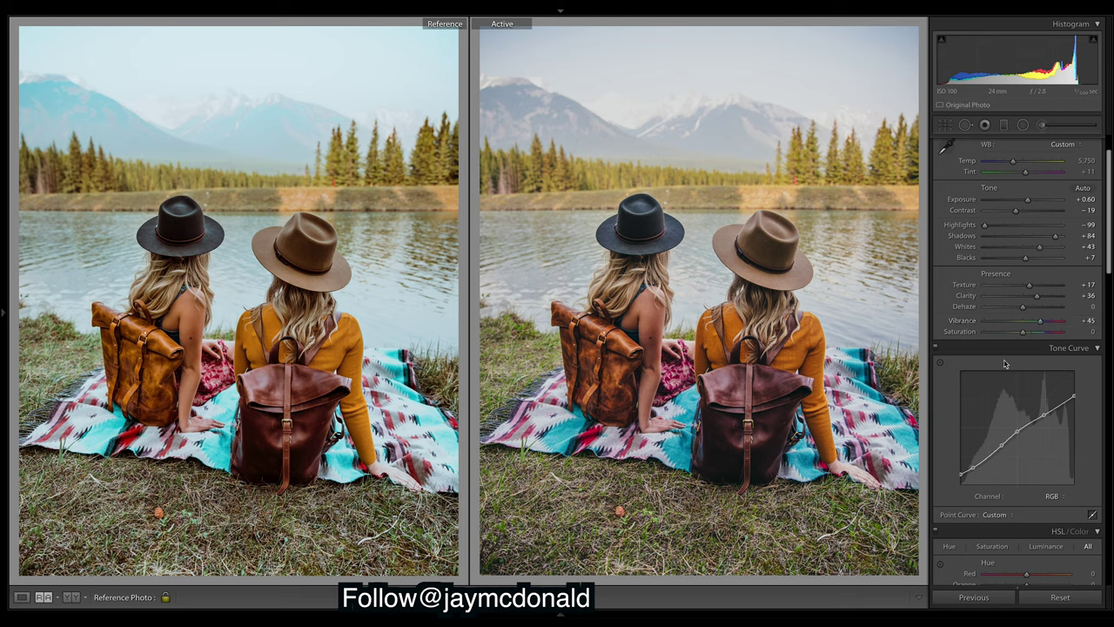
left_click_drag(1024, 338, 1021, 336)
Pull down the Red Primary saturation in the Calibration panel.
scroll(1058, 349, "down", 10)
scroll(1019, 361, "down", 1)
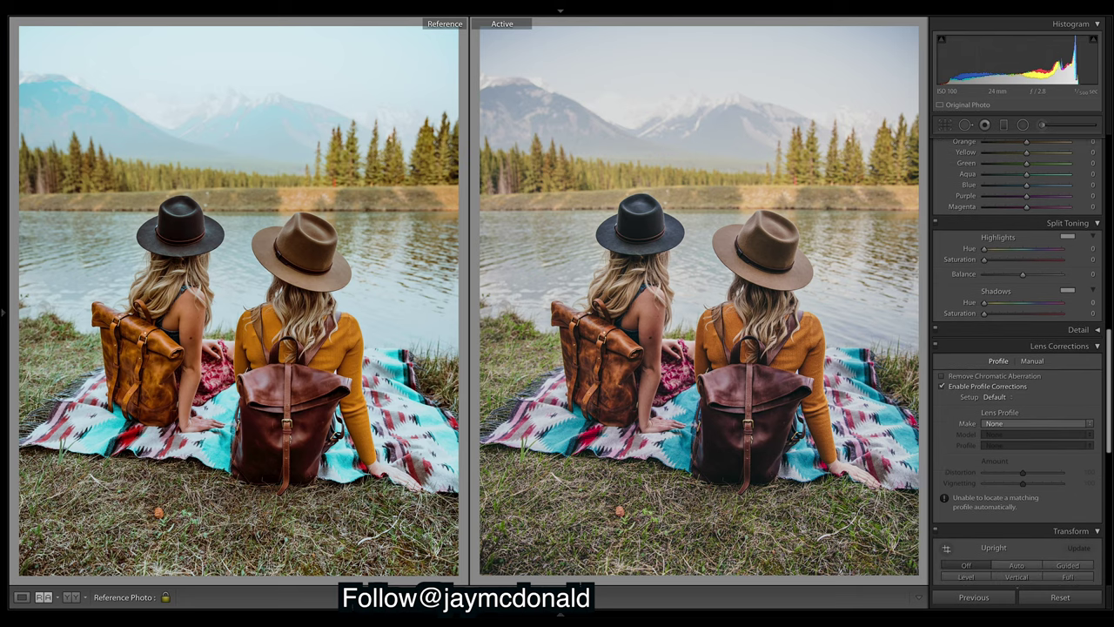
scroll(1018, 361, "up", 8)
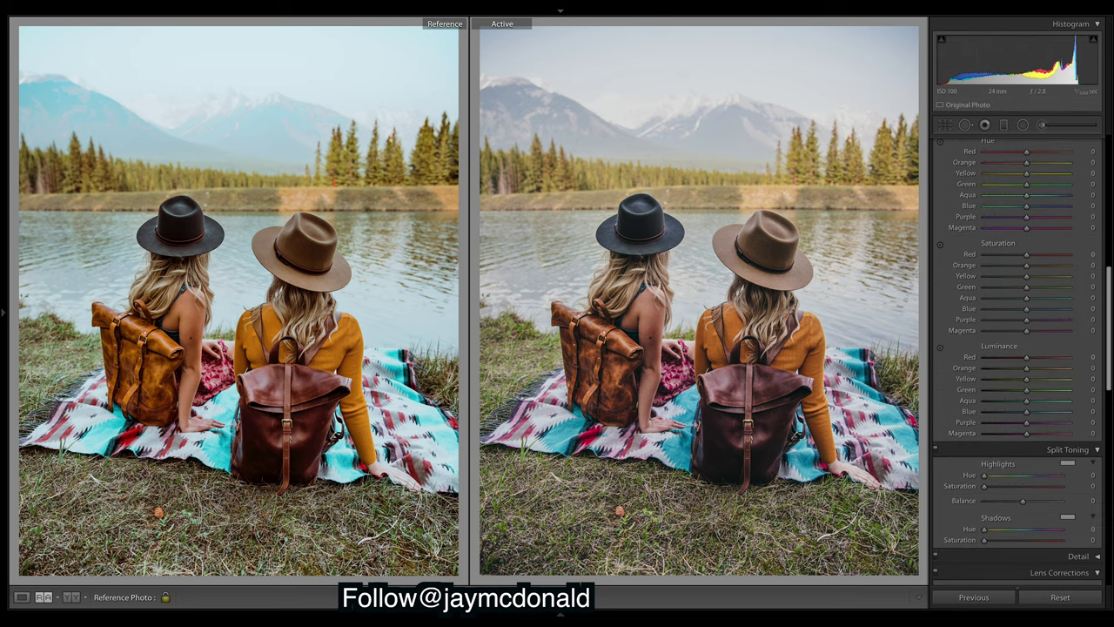
scroll(1019, 361, "down", 4)
scroll(1018, 361, "down", 10)
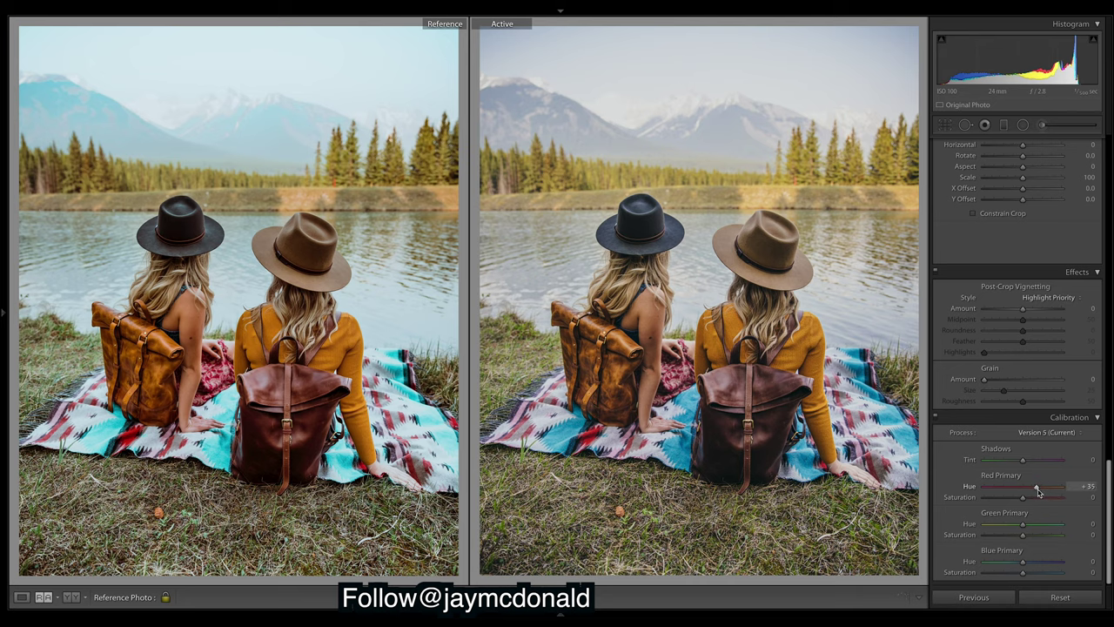
mouse_move(1024, 497)
left_mouse_down()
mouse_move(969, 494)
mouse_move(1041, 503)
left_mouse_up()
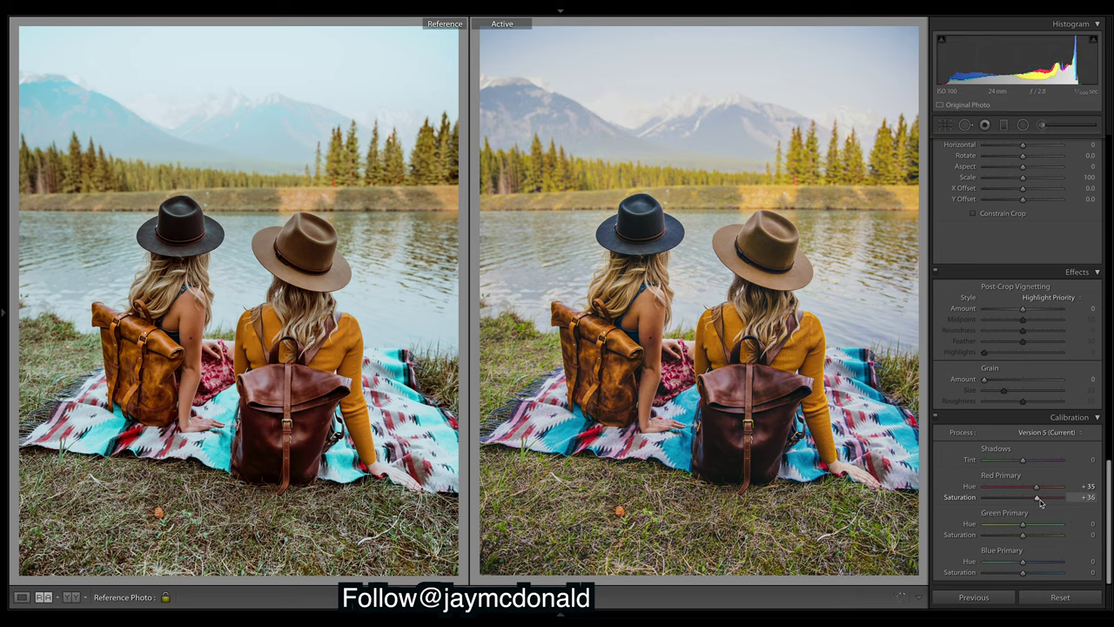
left_click_drag(1045, 500, 1046, 502)
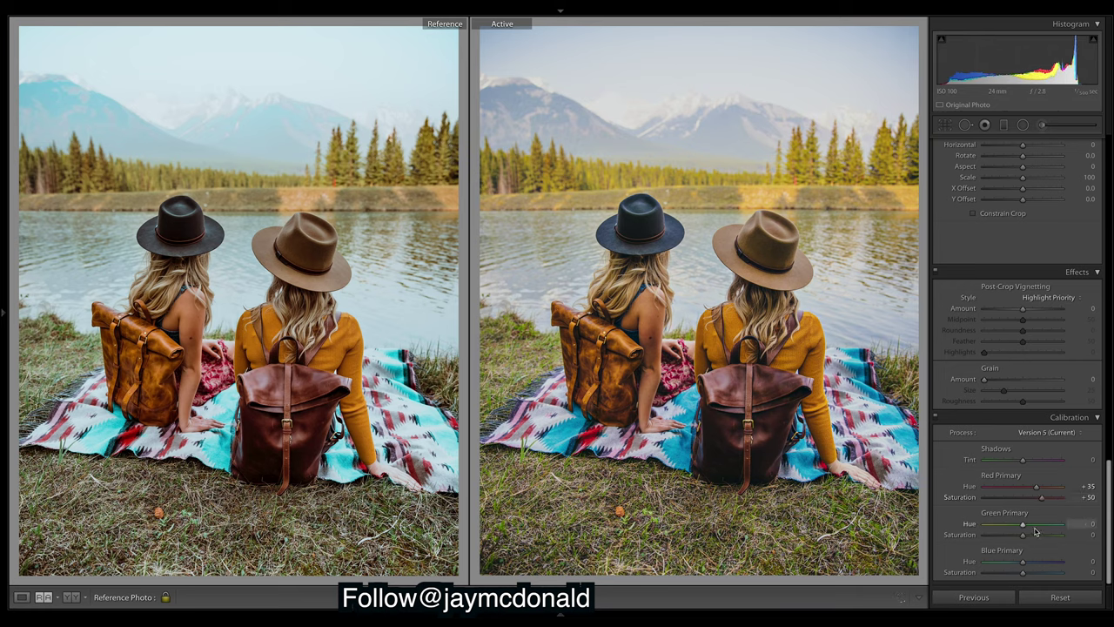
Set Green Primary hue +35, saturation -10, and Blue Primary hue -10, saturation +36.
mouse_move(1024, 526)
left_mouse_down()
mouse_move(1002, 526)
mouse_move(1044, 529)
left_mouse_up()
left_click_drag(1039, 527, 1021, 539)
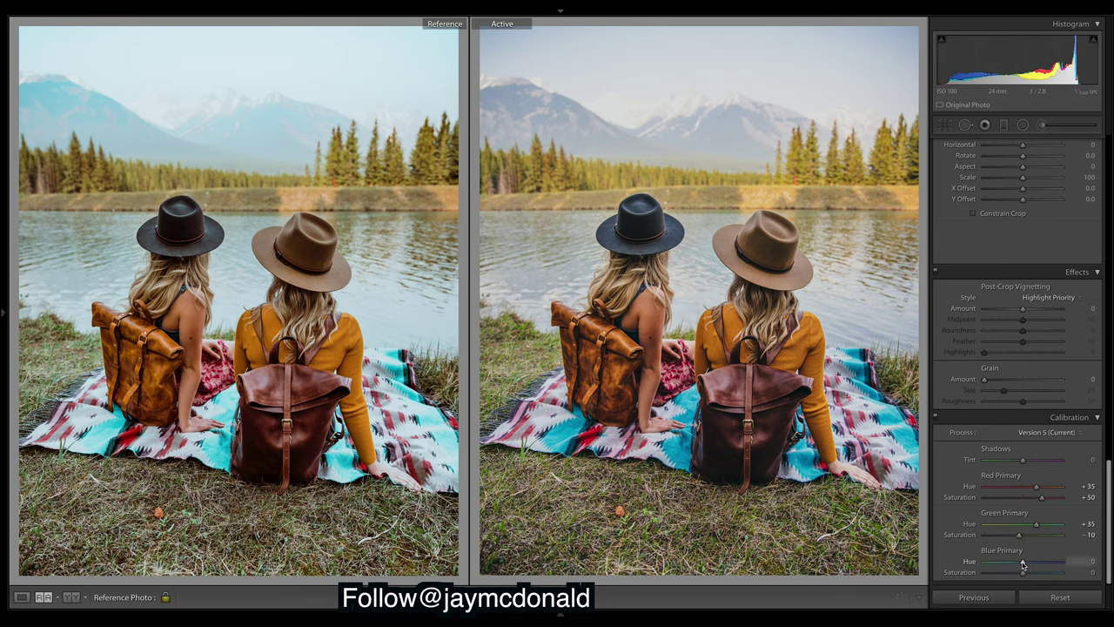
left_click_drag(1023, 565, 1017, 565)
left_click_drag(1025, 574, 1044, 575)
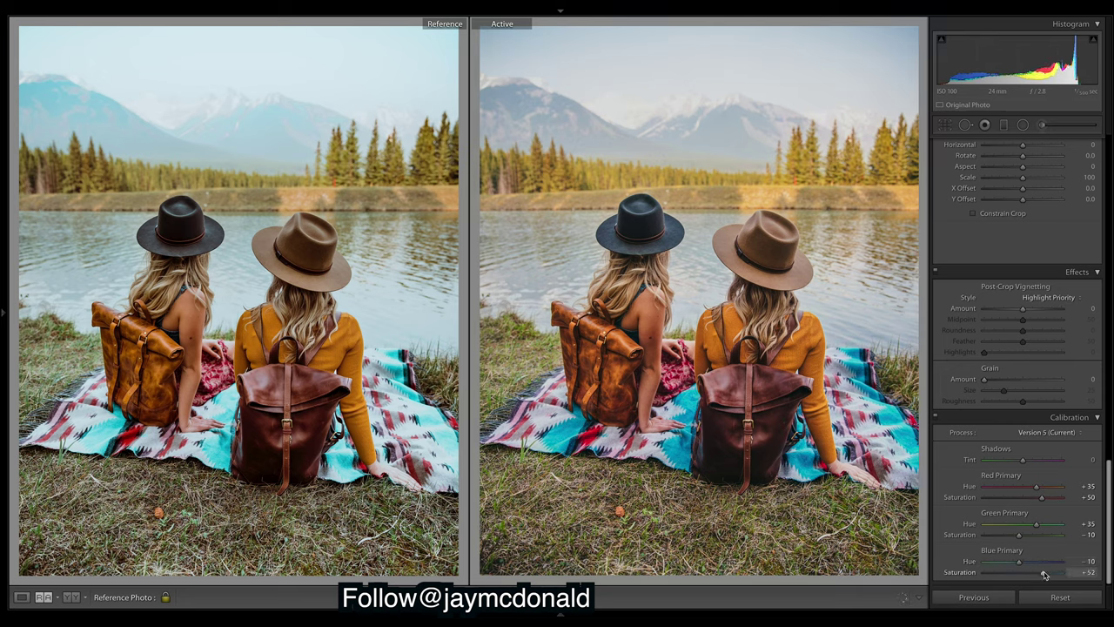
left_click_drag(1038, 572, 1035, 575)
Tint the split-toning highlights with hue 203 and saturation 15.
scroll(1109, 504, "up", 10)
scroll(1019, 360, "down", 3)
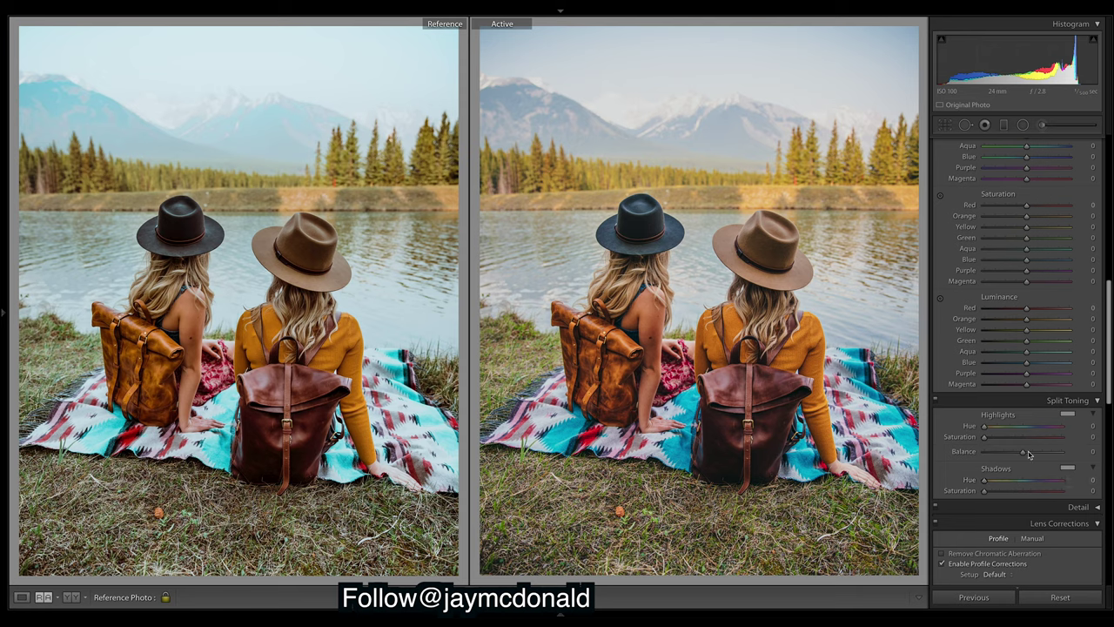
left_click_drag(986, 430, 1025, 427)
left_click_drag(1028, 430, 1029, 431)
left_click_drag(986, 437, 999, 442)
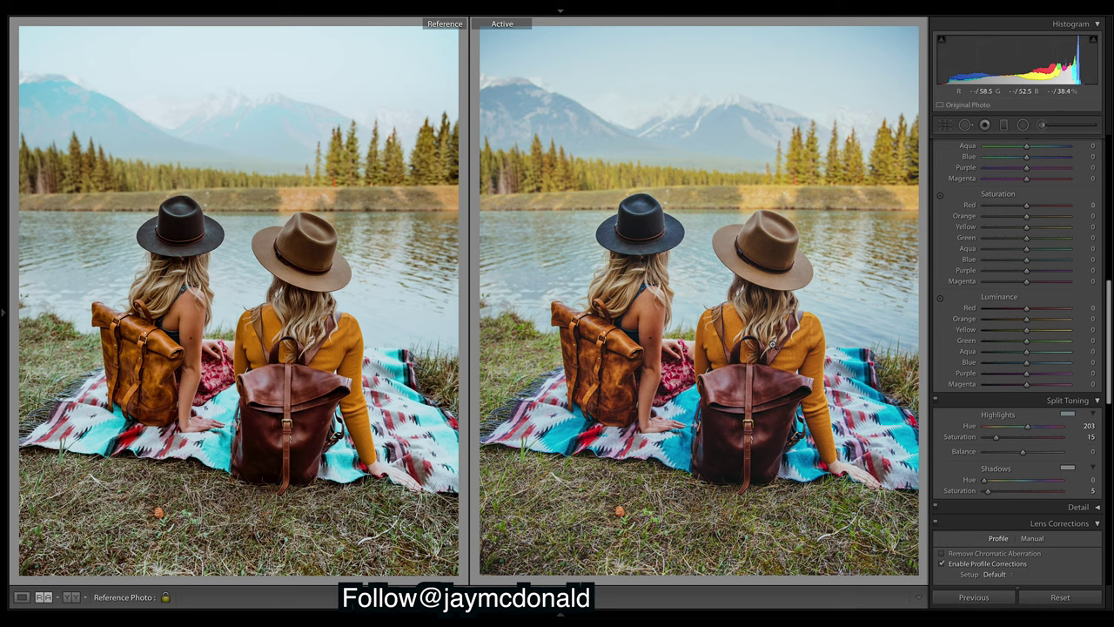
Undo the shadow saturation change to restore 10, set Balance +27, then toggle split toning to compare.
key("ctrl+z")
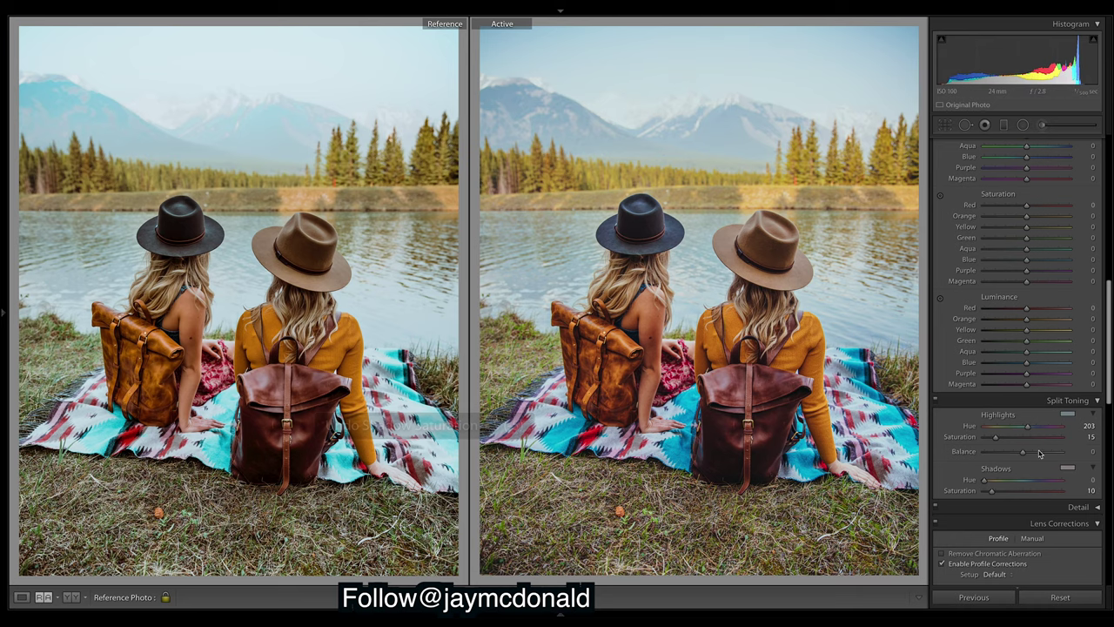
left_click_drag(1026, 458, 1033, 458)
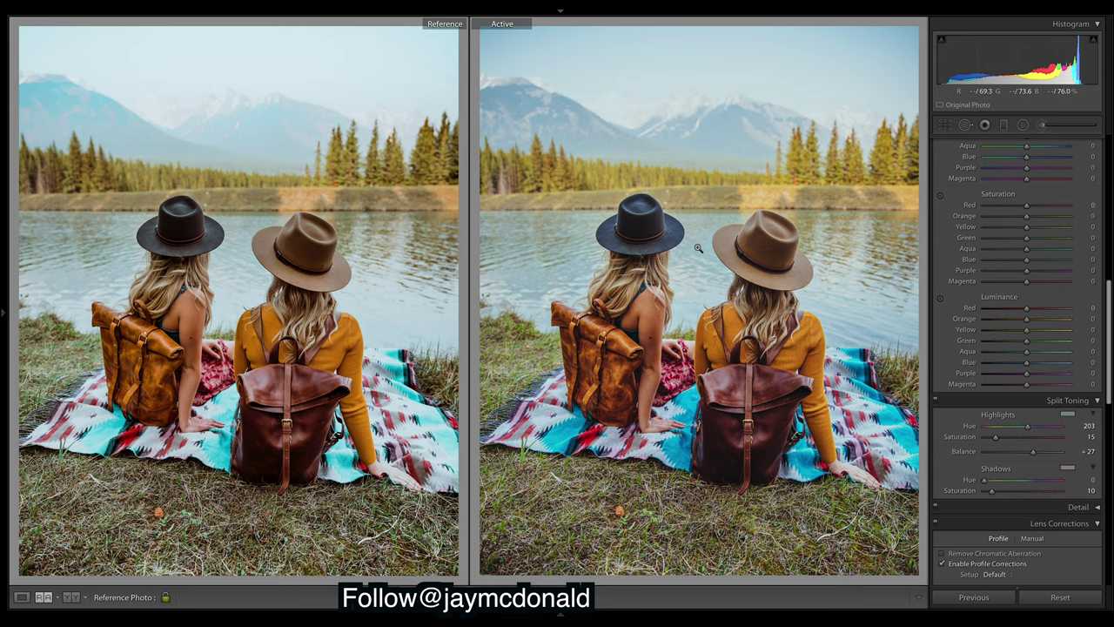
left_click(937, 402)
left_click(937, 401)
left_click_drag(1110, 300, 1110, 370)
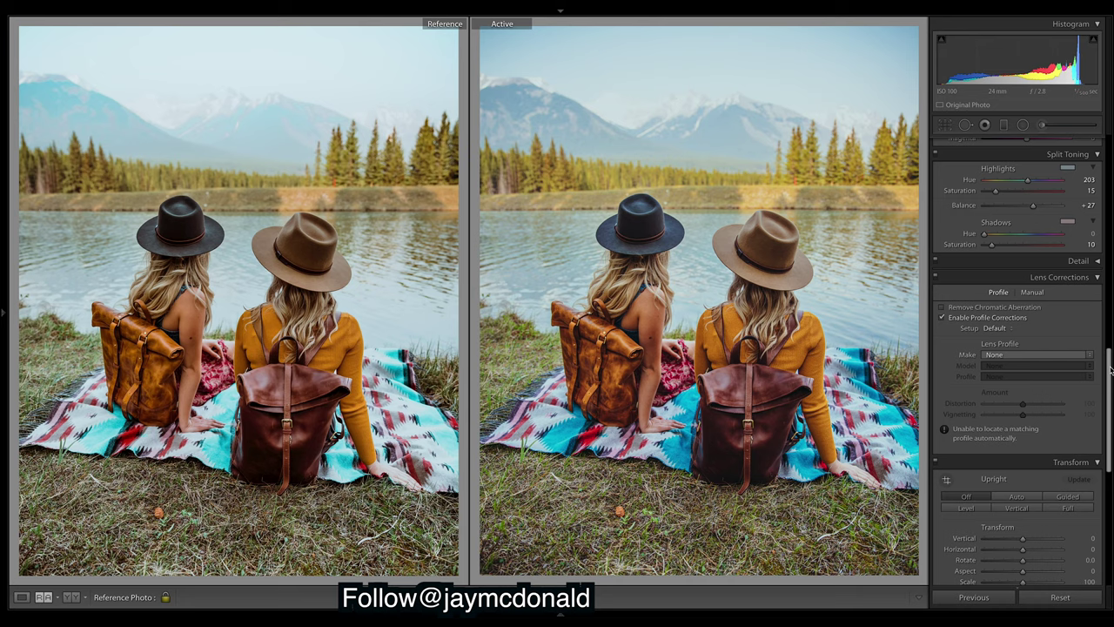
Expand the Detail panel and raise sharpening Amount to 99 after trying and resetting it.
mouse_move(1110, 370)
left_mouse_down()
mouse_move(1110, 387)
mouse_move(1110, 322)
mouse_move(1110, 438)
mouse_move(1110, 390)
left_mouse_up()
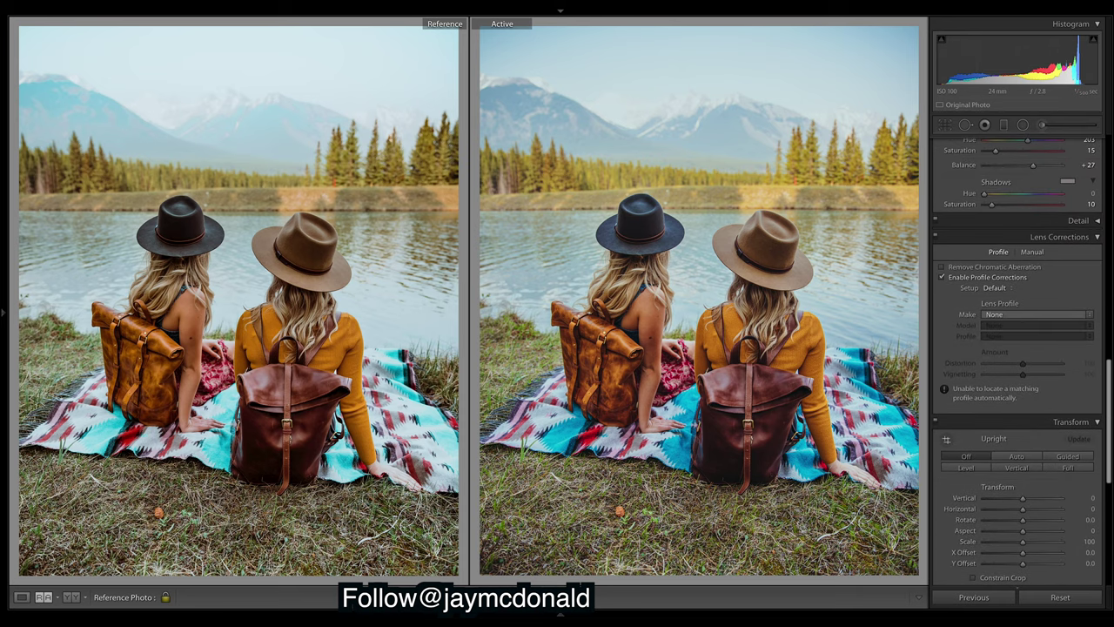
left_click(1097, 222)
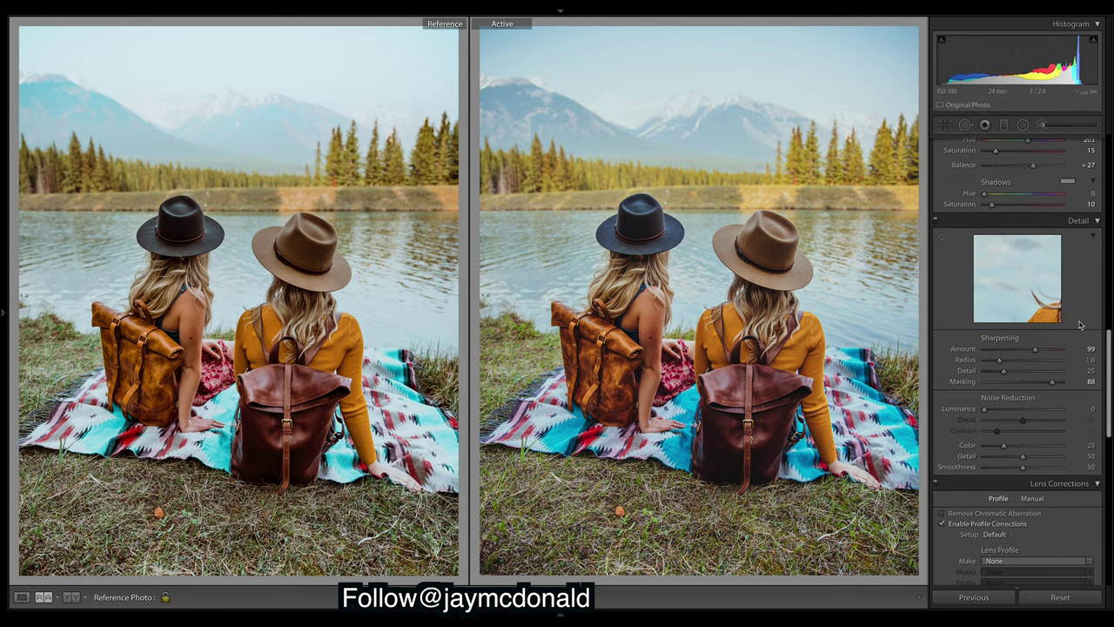
left_click_drag(1036, 349, 1045, 350)
key("ctrl+z")
double_click(1037, 351)
left_click_drag(1005, 349, 1036, 352)
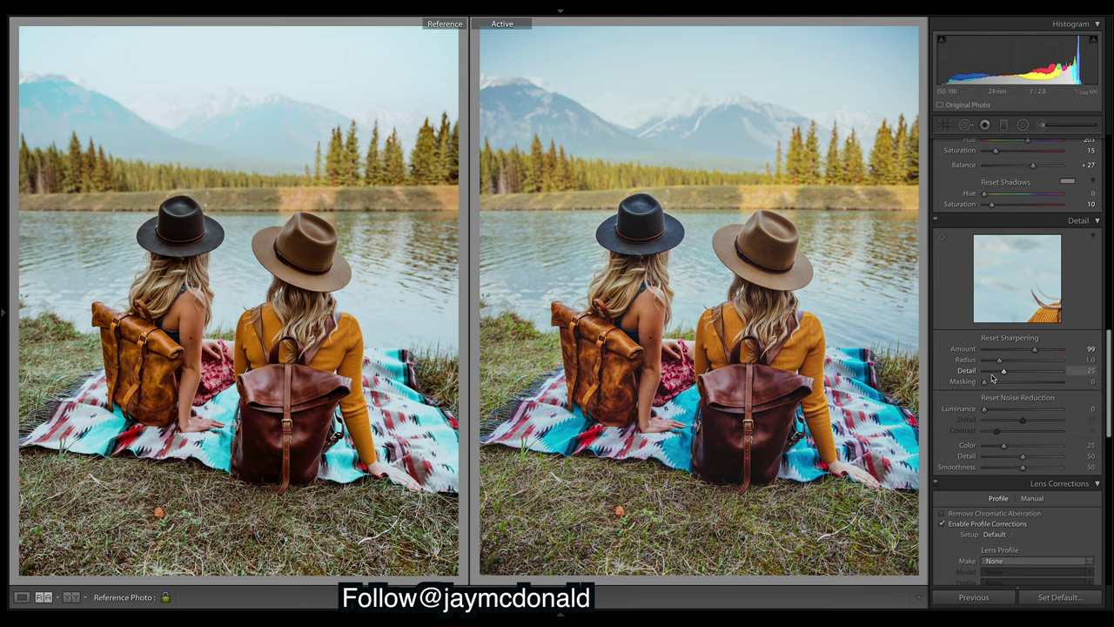
Raise sharpening Masking to 88 while previewing the mask.
left_click_drag(990, 382, 1057, 389)
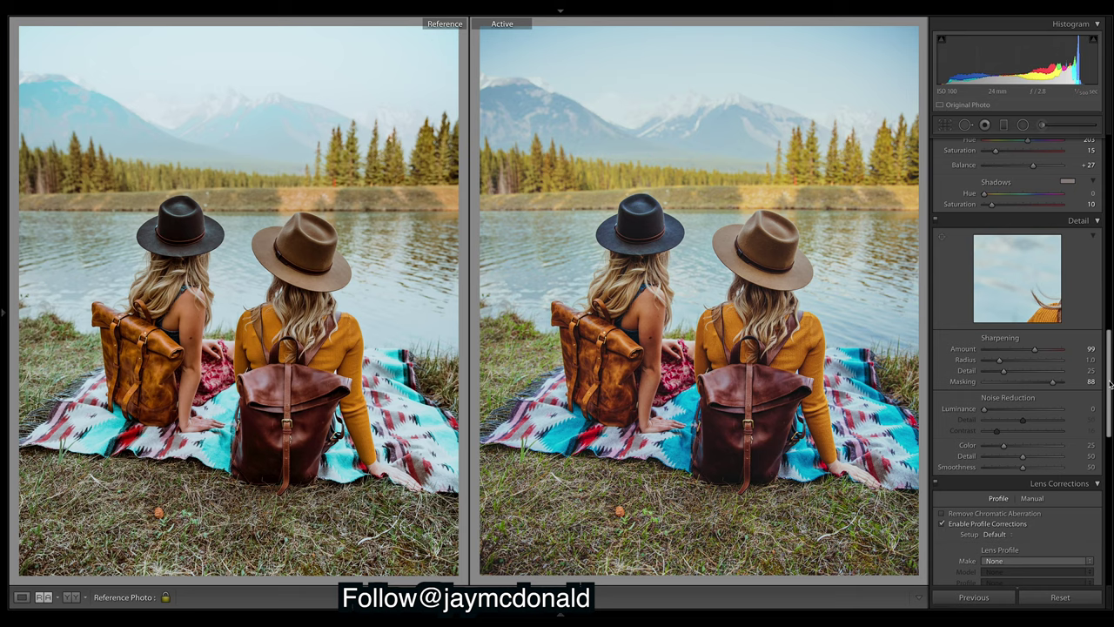
left_click_drag(1108, 355, 1110, 372)
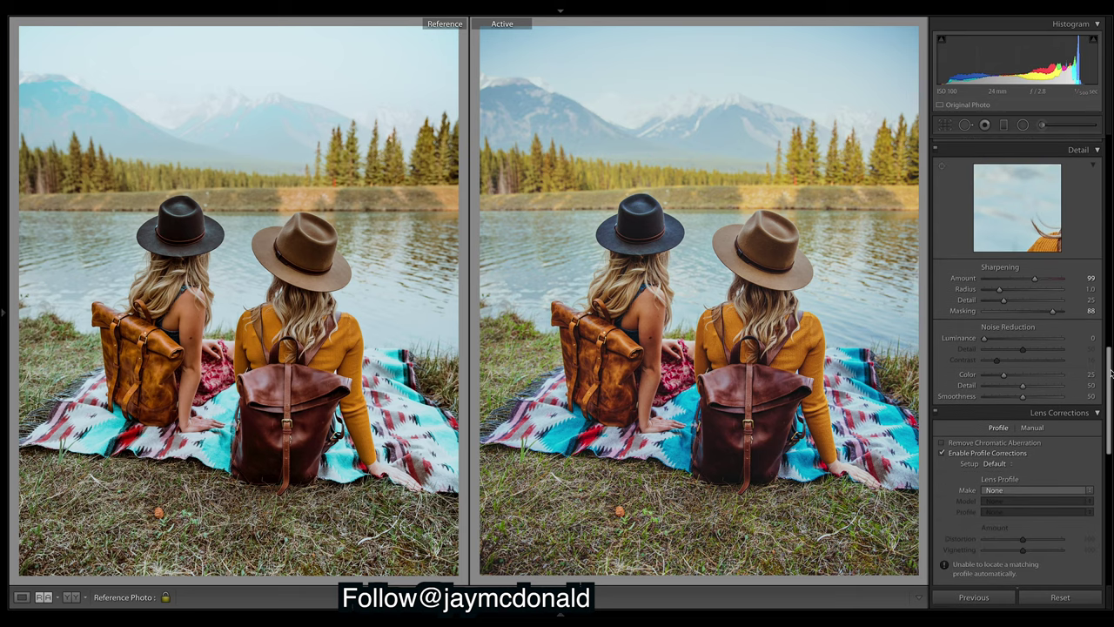
scroll(1110, 373, "up", 1)
left_click_drag(1110, 373, 1110, 268)
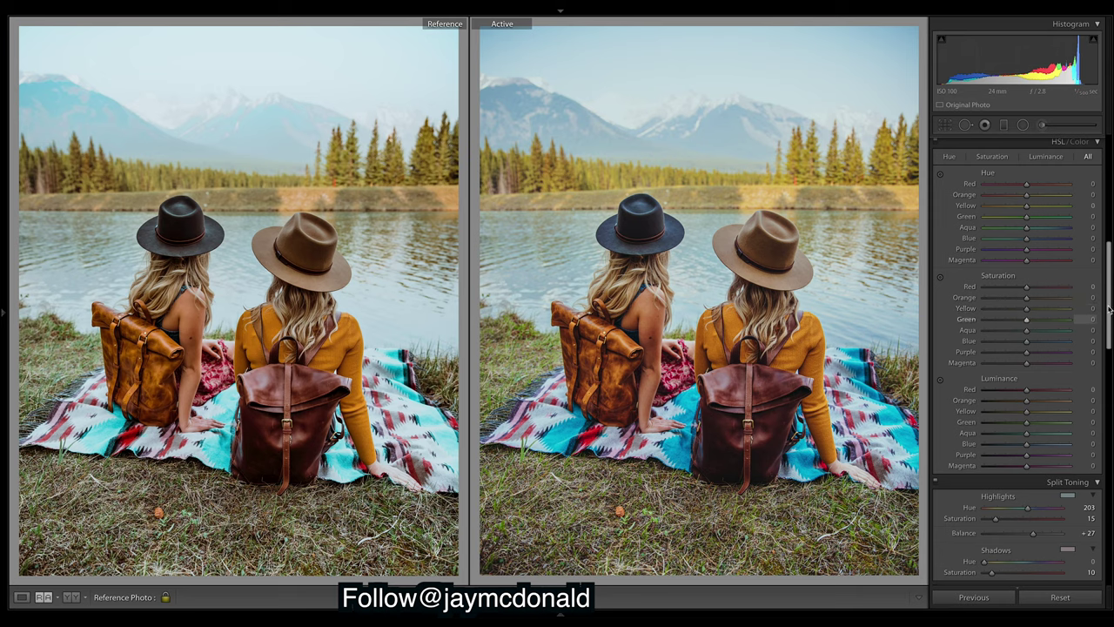
Set HSL saturation to Orange +21, Green -19 and Yellow -27.
left_click_drag(1029, 301, 1038, 303)
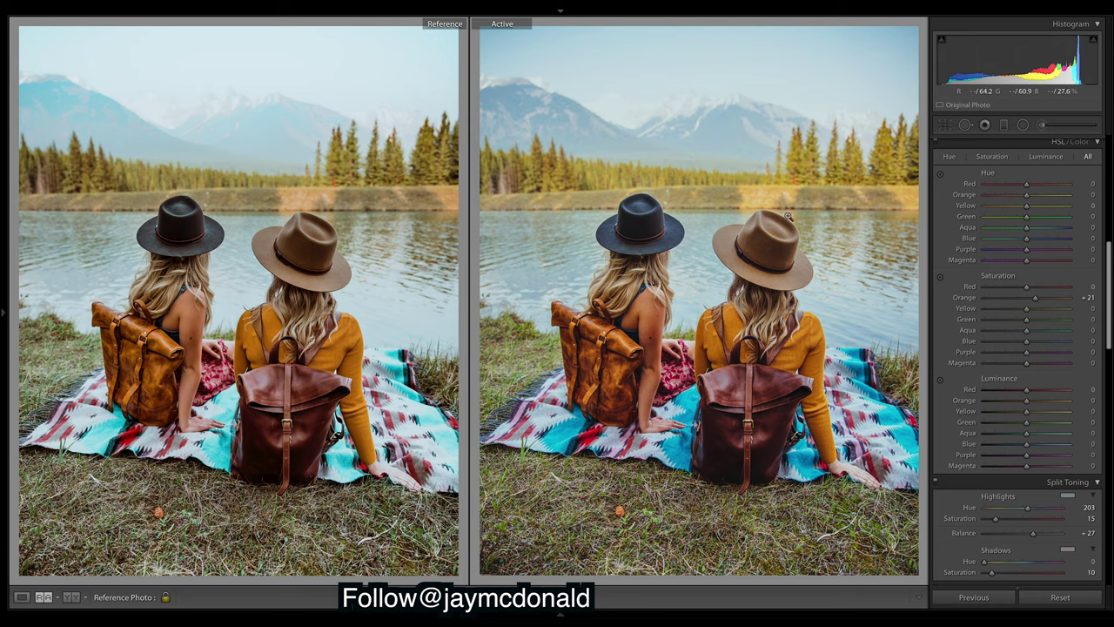
left_click_drag(1026, 310, 925, 311)
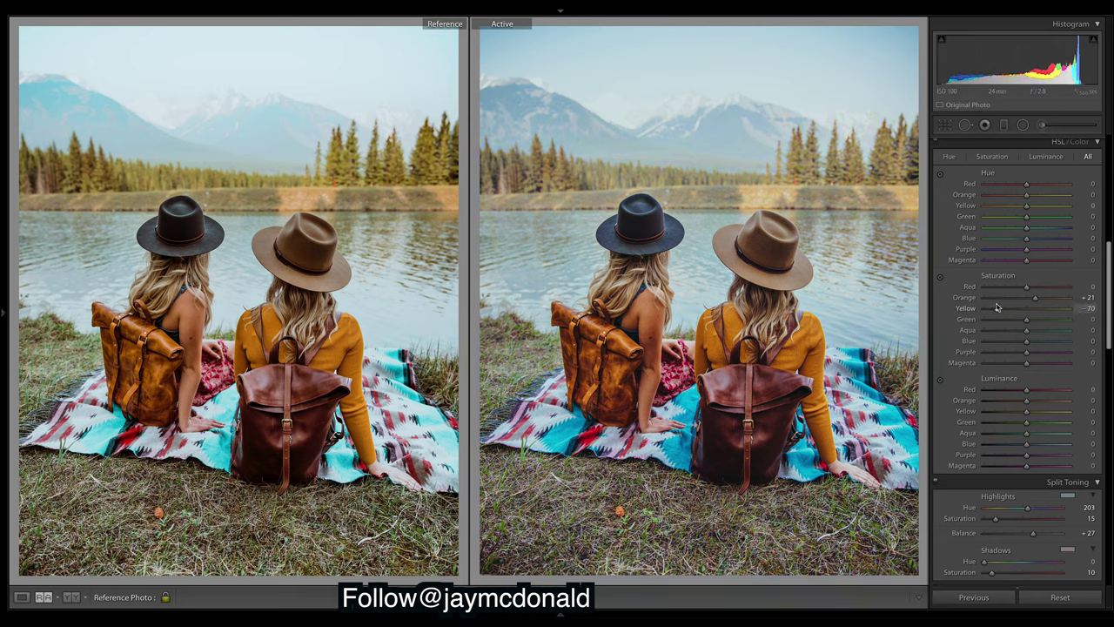
double_click(993, 312)
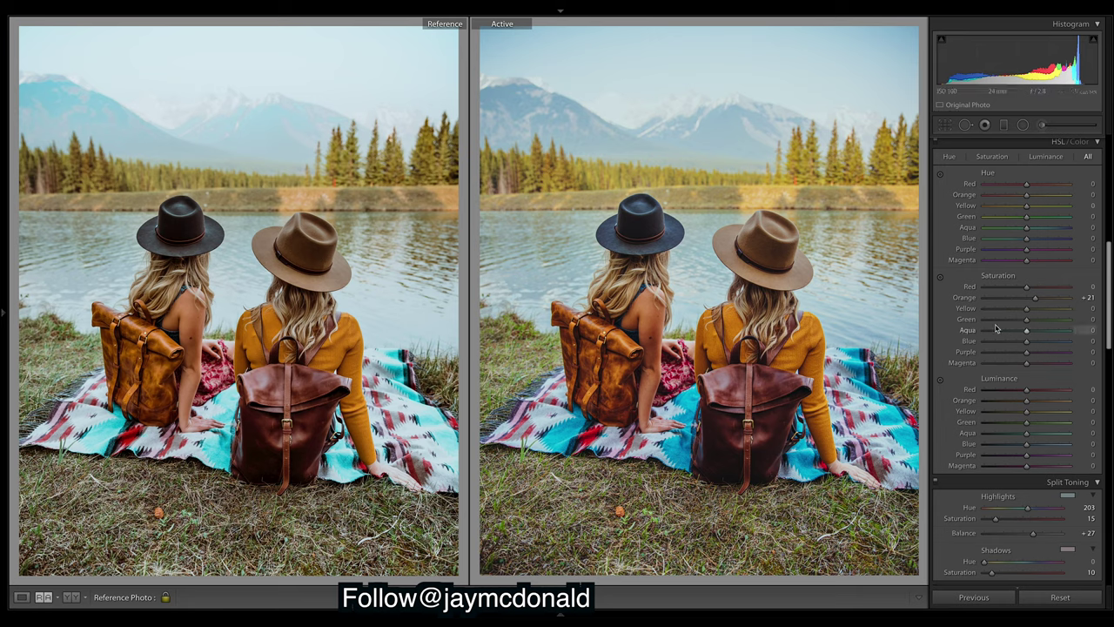
left_click_drag(1026, 322, 1019, 323)
left_click_drag(1023, 309, 1020, 311)
left_click_drag(1018, 310, 1015, 313)
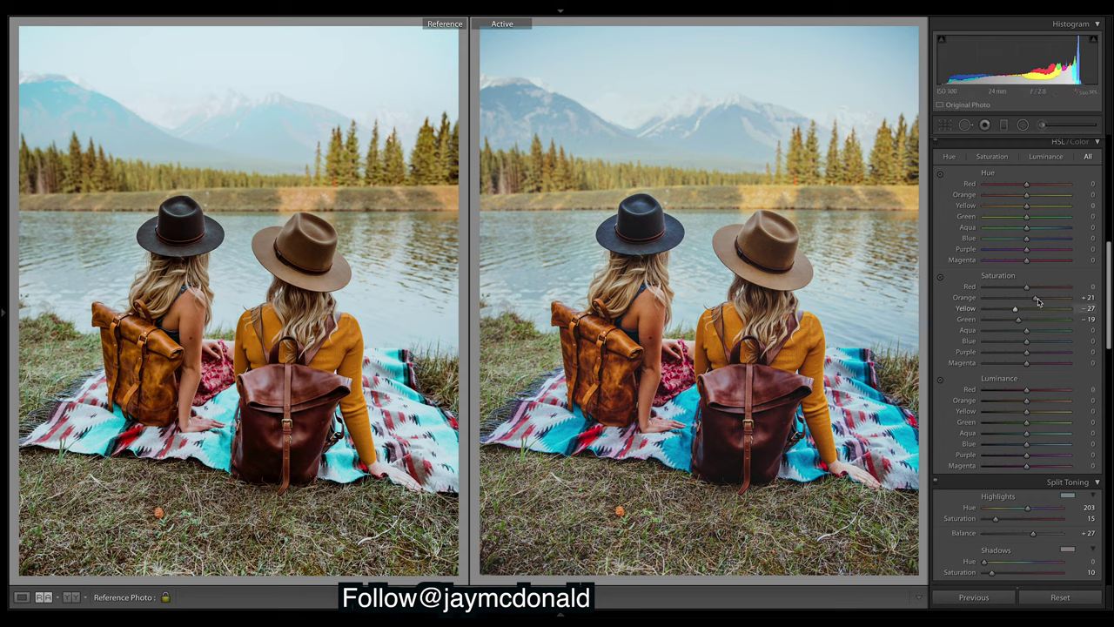
Lower Blue saturation to -44, trying a stronger -81 and undoing it.
mouse_move(1027, 341)
left_mouse_down()
mouse_move(1005, 343)
mouse_move(1011, 355)
left_mouse_up()
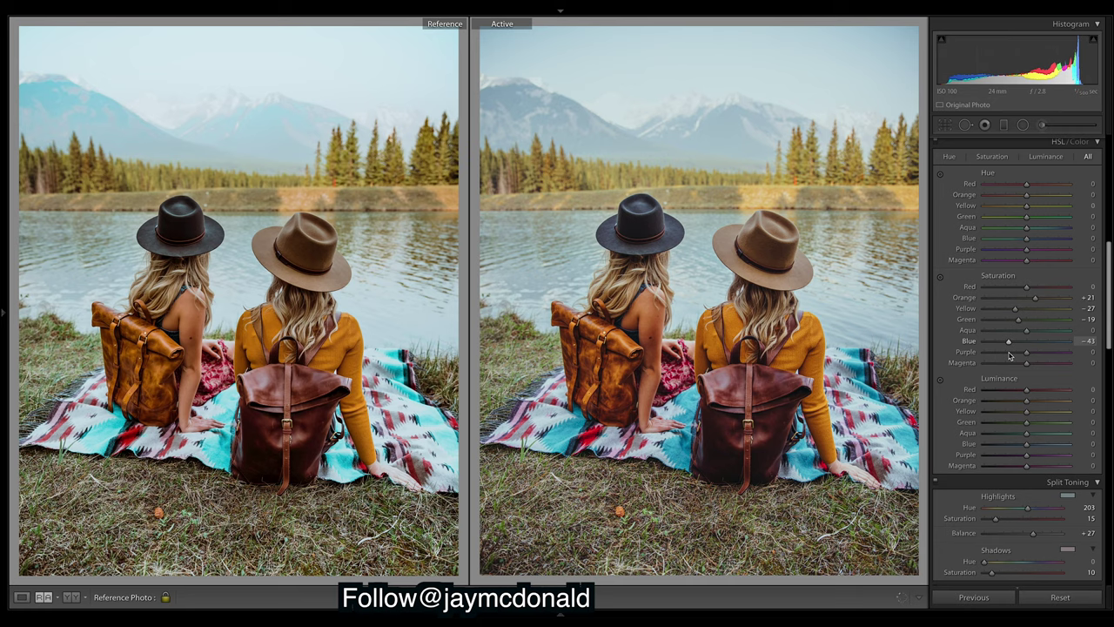
left_click_drag(1010, 356, 1009, 349)
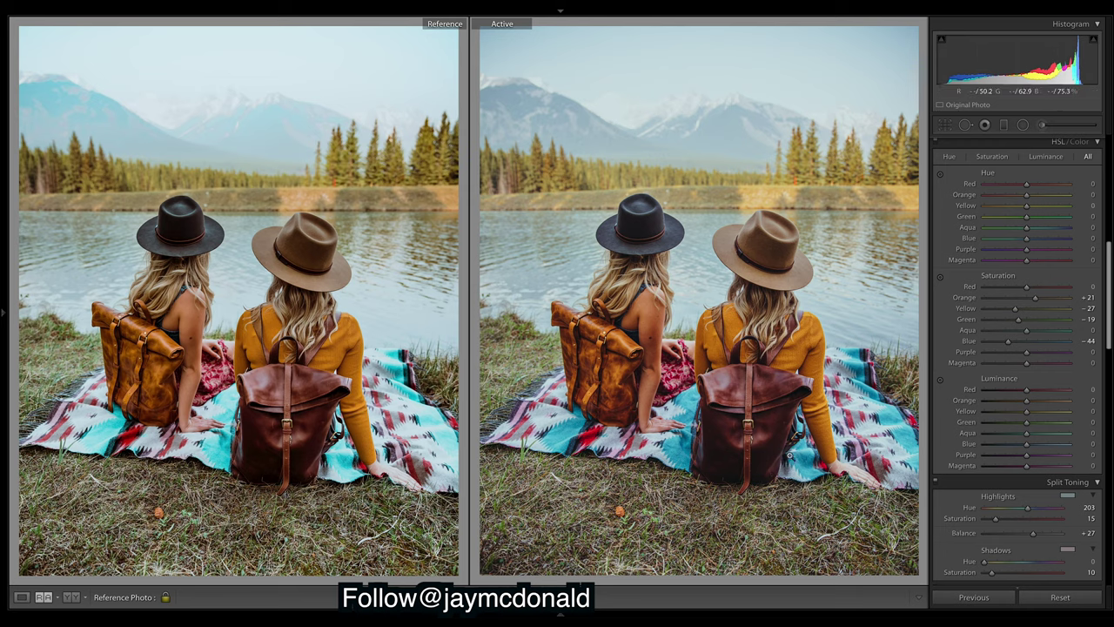
left_click_drag(1005, 343, 991, 342)
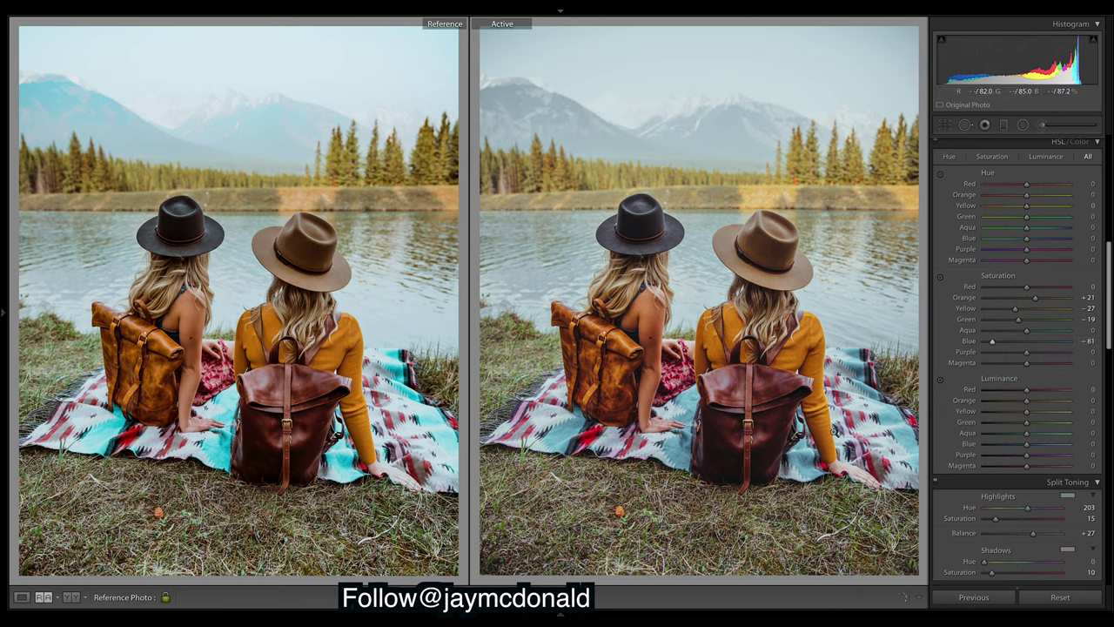
key("ctrl+z")
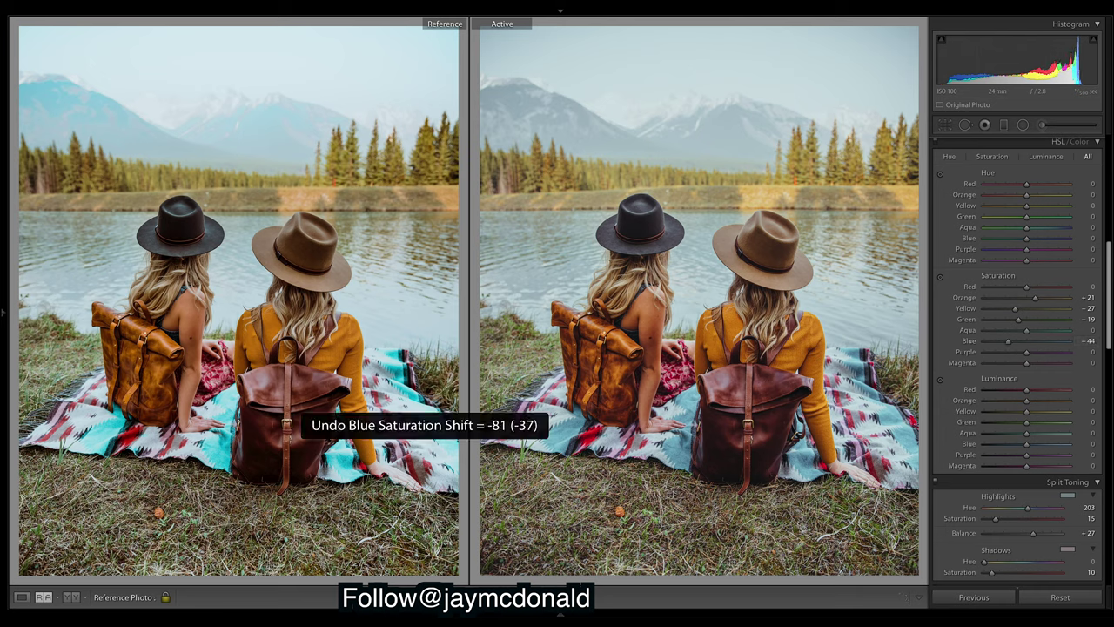
Set HSL luminance to Blue +31, Aqua +76 and Green +29.
left_click_drag(1038, 449, 1045, 450)
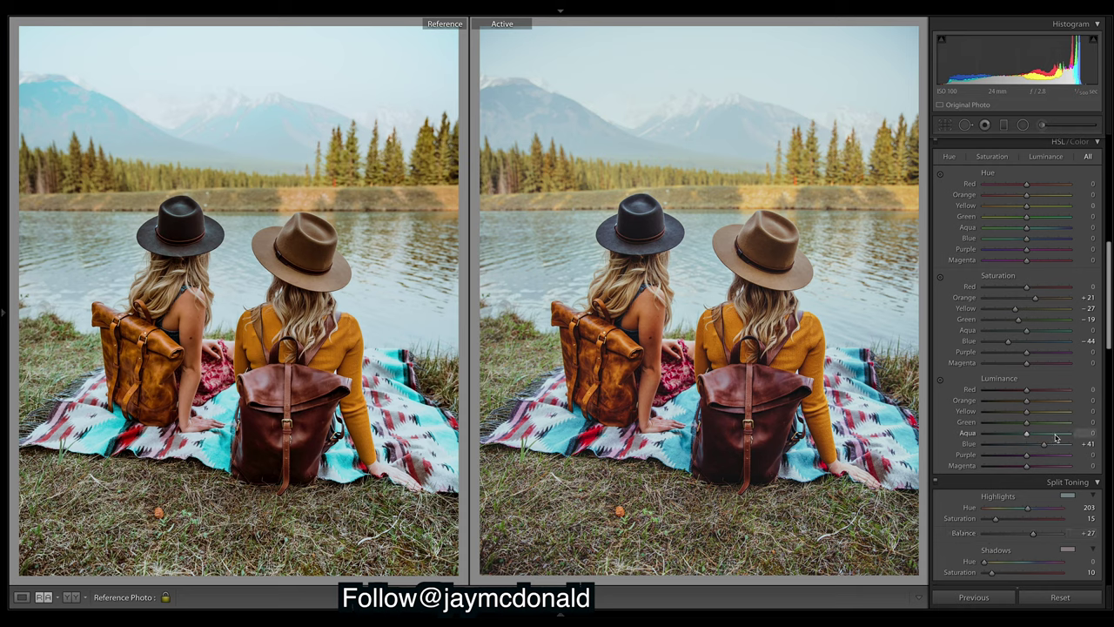
left_click_drag(1046, 444, 1043, 447)
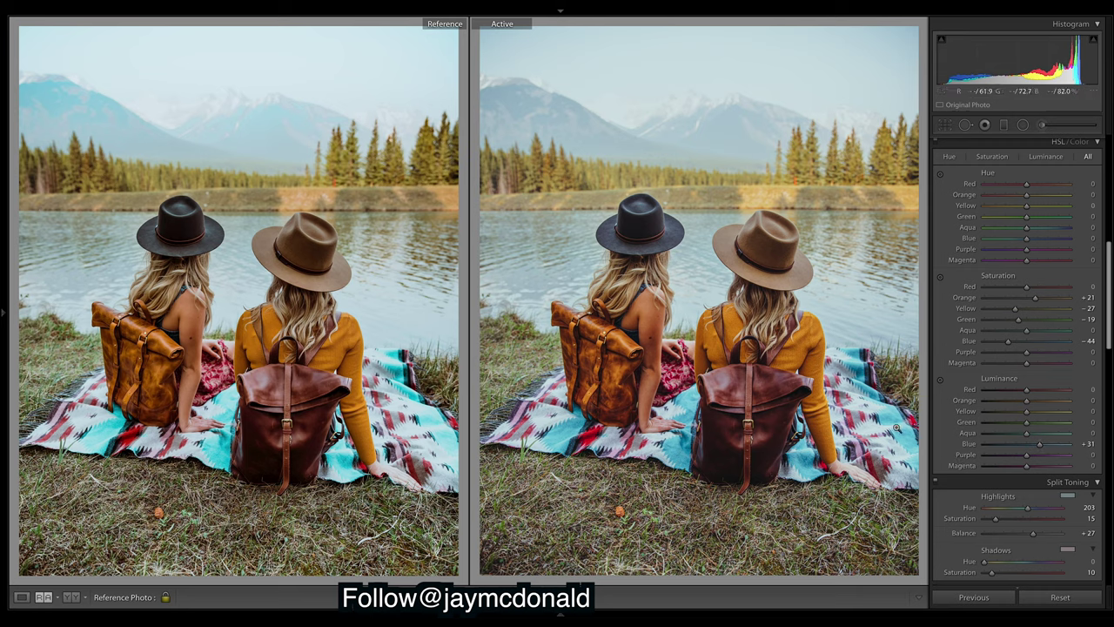
left_click_drag(1026, 433, 1097, 433)
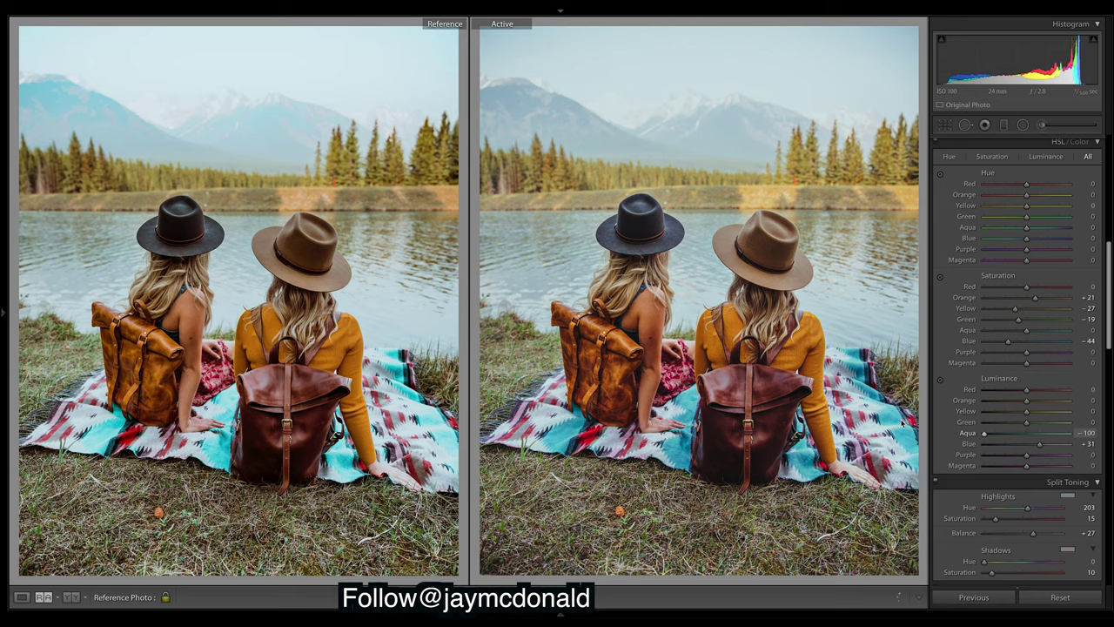
left_click_drag(1069, 433, 1062, 439)
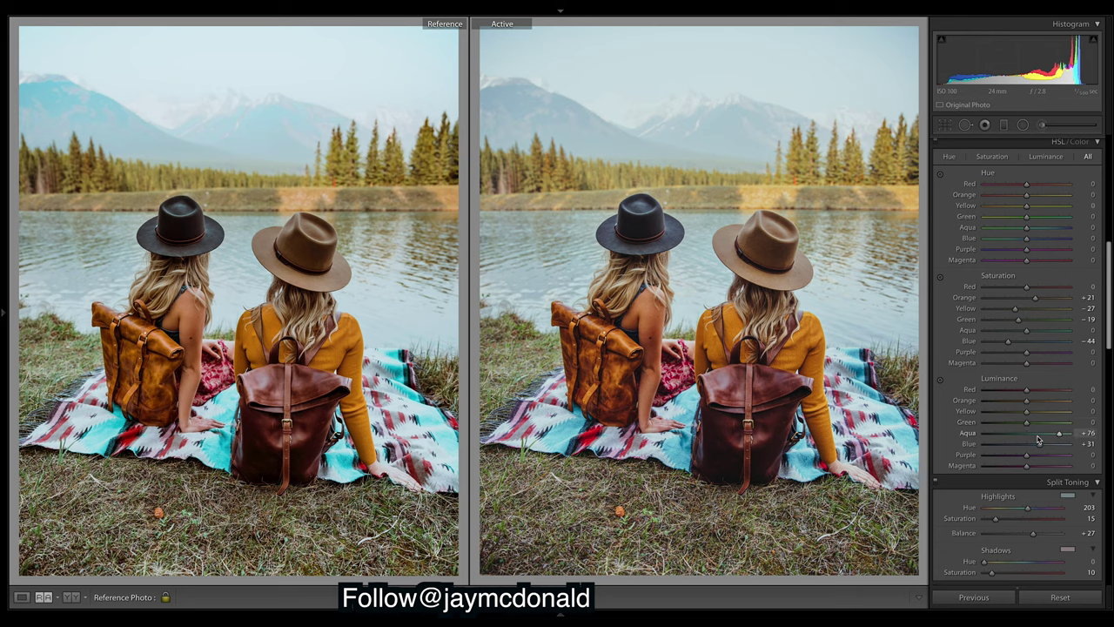
left_click_drag(1046, 430, 1094, 428)
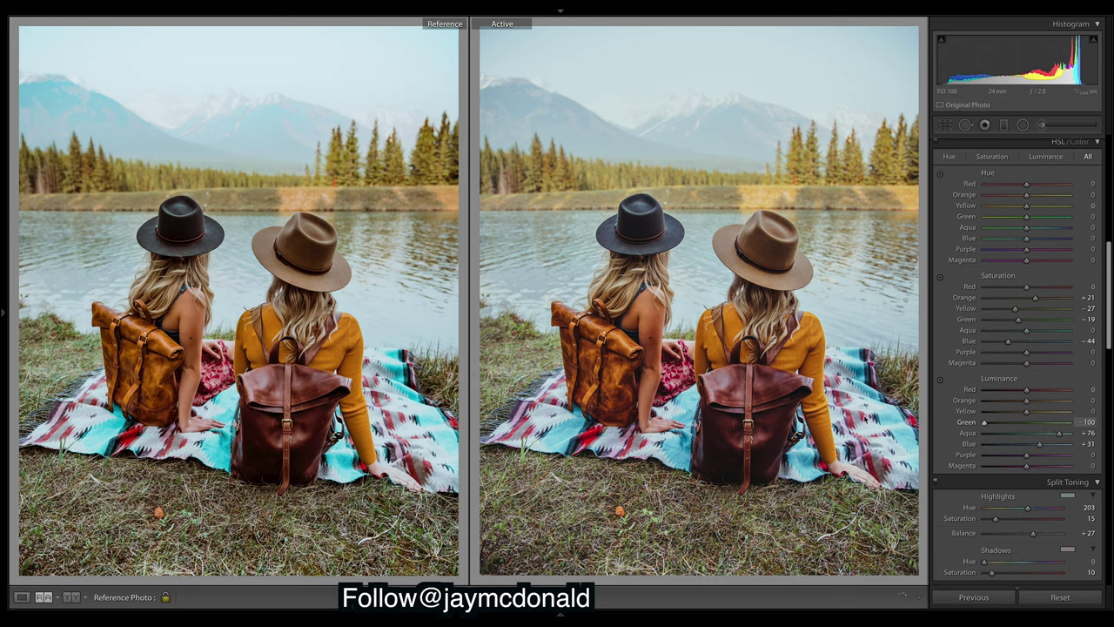
left_click(1047, 422)
left_click_drag(1048, 432, 1038, 432)
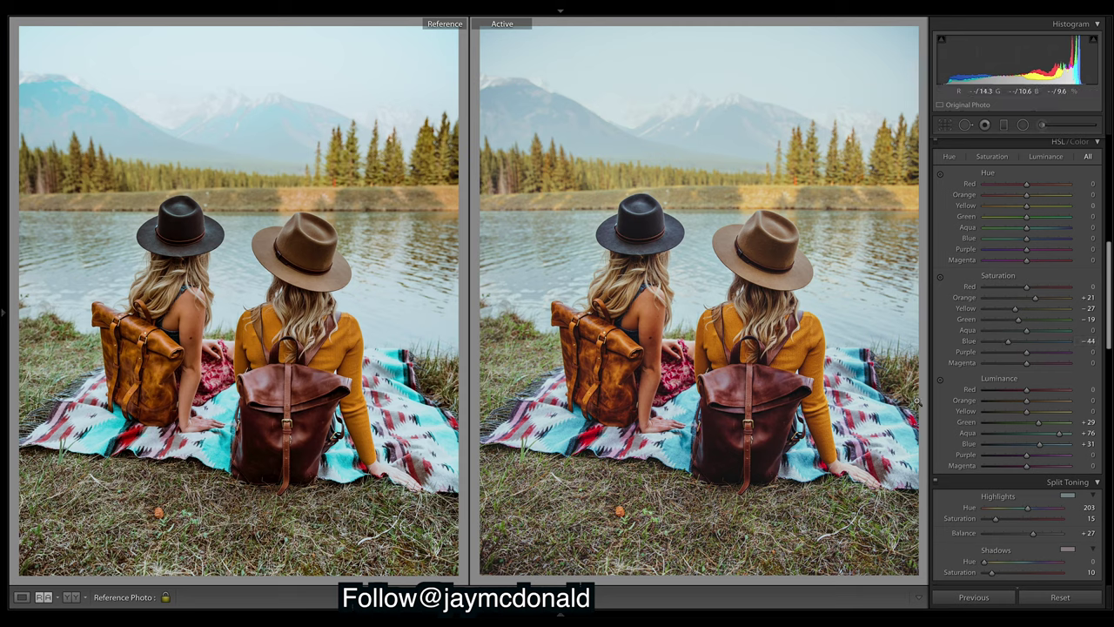
Cut Purple saturation to -79 after draining it fully to judge the effect.
left_click_drag(1007, 353, 945, 351)
left_click_drag(985, 352, 1024, 354)
left_click_drag(1025, 352, 996, 355)
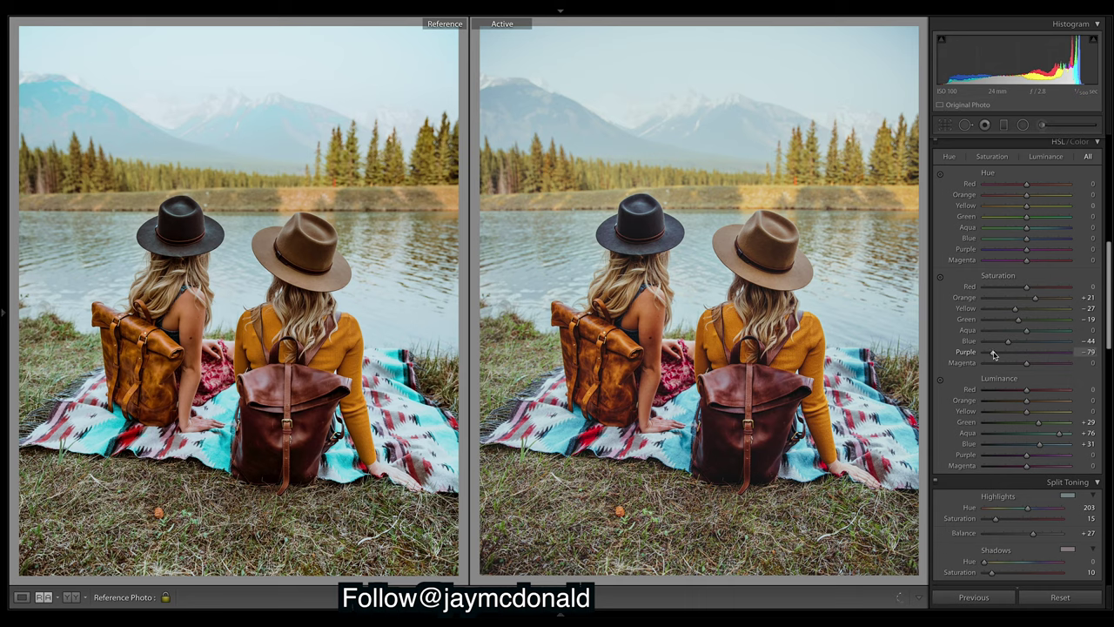
Set Magenta saturation to -25, Orange luminance to +7 and darken Yellow luminance to -36.
left_click_drag(1026, 363, 984, 363)
left_click_drag(1069, 362, 1067, 366)
left_click_drag(1027, 364, 1019, 366)
mouse_move(1032, 399)
left_mouse_down()
mouse_move(1042, 403)
mouse_move(997, 405)
mouse_move(1041, 405)
mouse_move(1031, 412)
left_mouse_up()
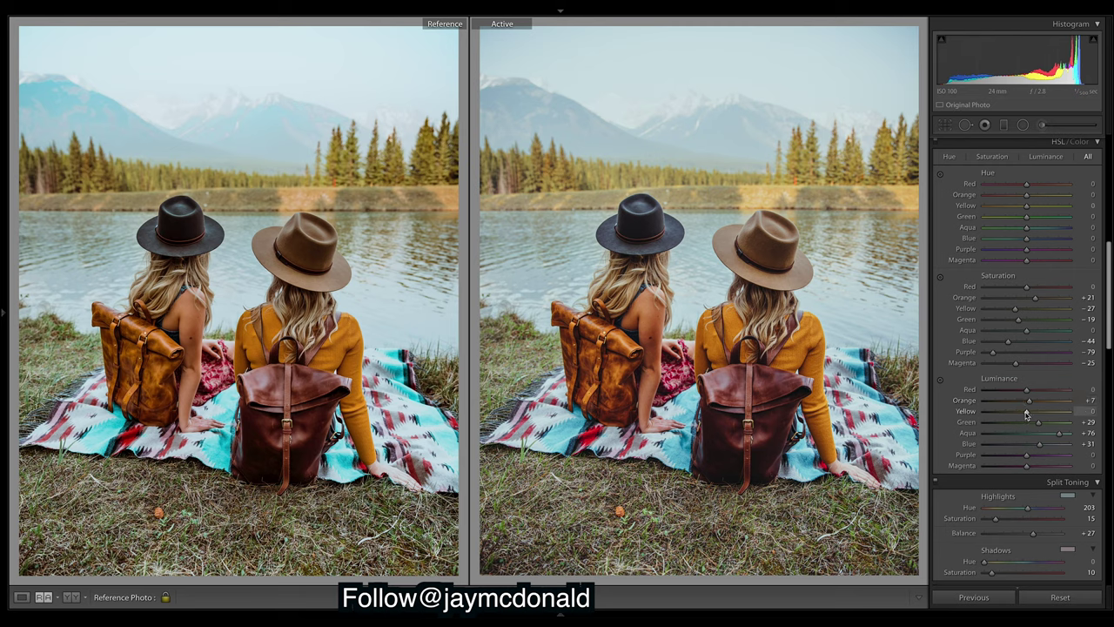
mouse_move(1026, 416)
left_mouse_down()
mouse_move(998, 418)
mouse_move(1013, 422)
left_mouse_up()
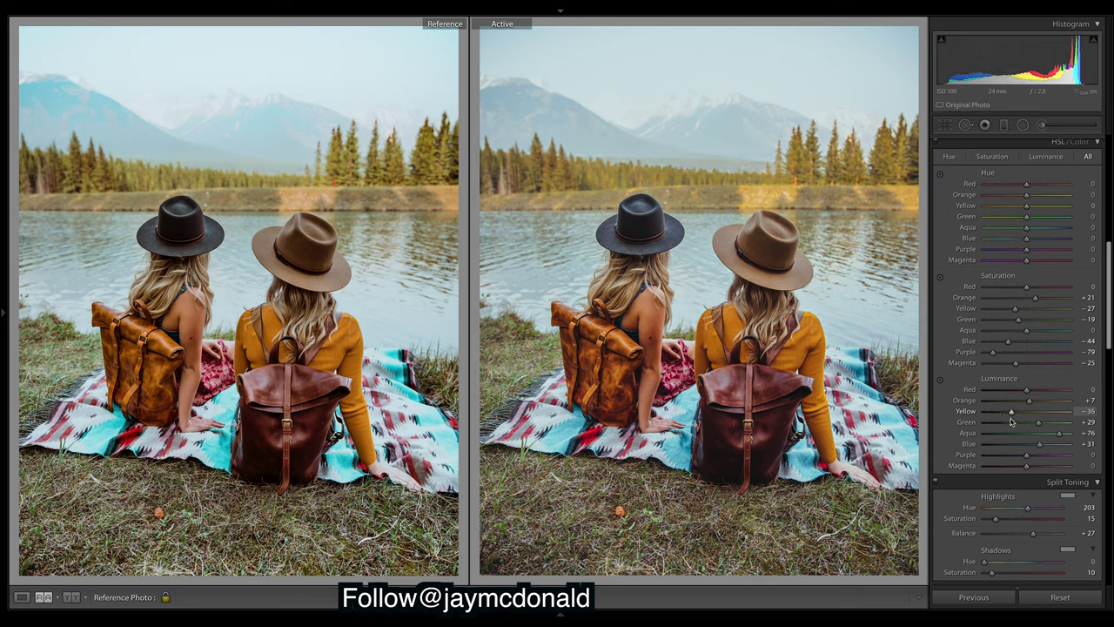
Settle Yellow luminance at -23 after testing it across its range.
left_click_drag(1012, 421, 1010, 425)
left_click_drag(1010, 425, 1014, 425)
left_click_drag(1015, 425, 1016, 425)
mouse_move(1015, 424)
left_mouse_down()
mouse_move(1038, 425)
mouse_move(984, 428)
mouse_move(1102, 439)
mouse_move(1027, 416)
left_mouse_up()
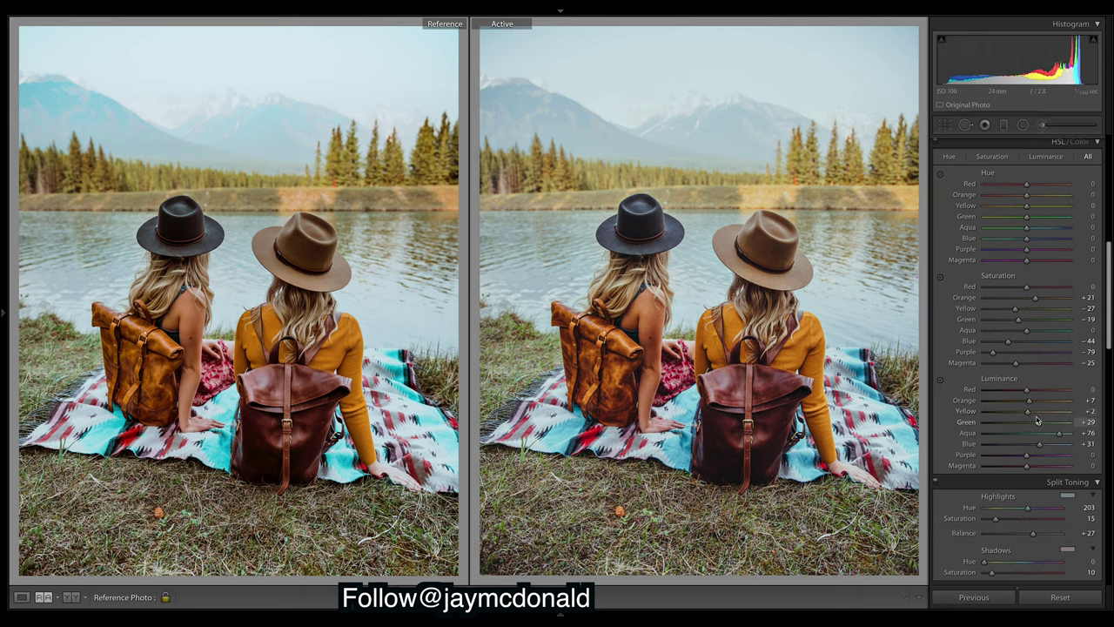
mouse_move(1029, 415)
left_mouse_down()
mouse_move(1012, 416)
mouse_move(1022, 420)
left_mouse_up()
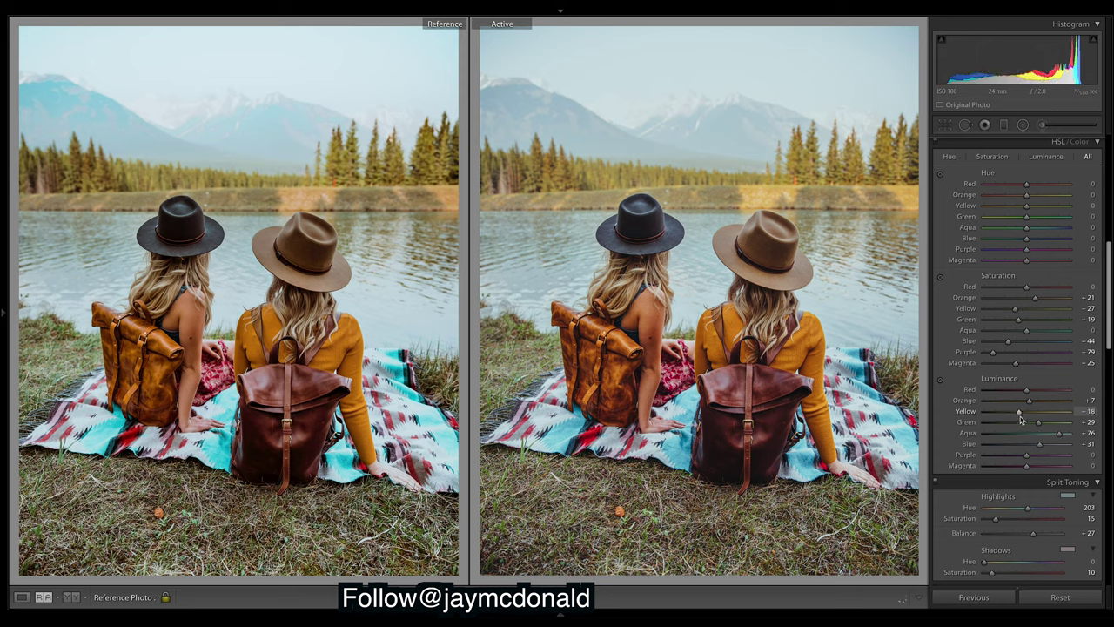
left_click_drag(1022, 420, 1019, 419)
Shift the Red hue warmer to +15.
scroll(1110, 302, "up", 2)
scroll(1110, 303, "down", 2)
scroll(1110, 302, "up", 3)
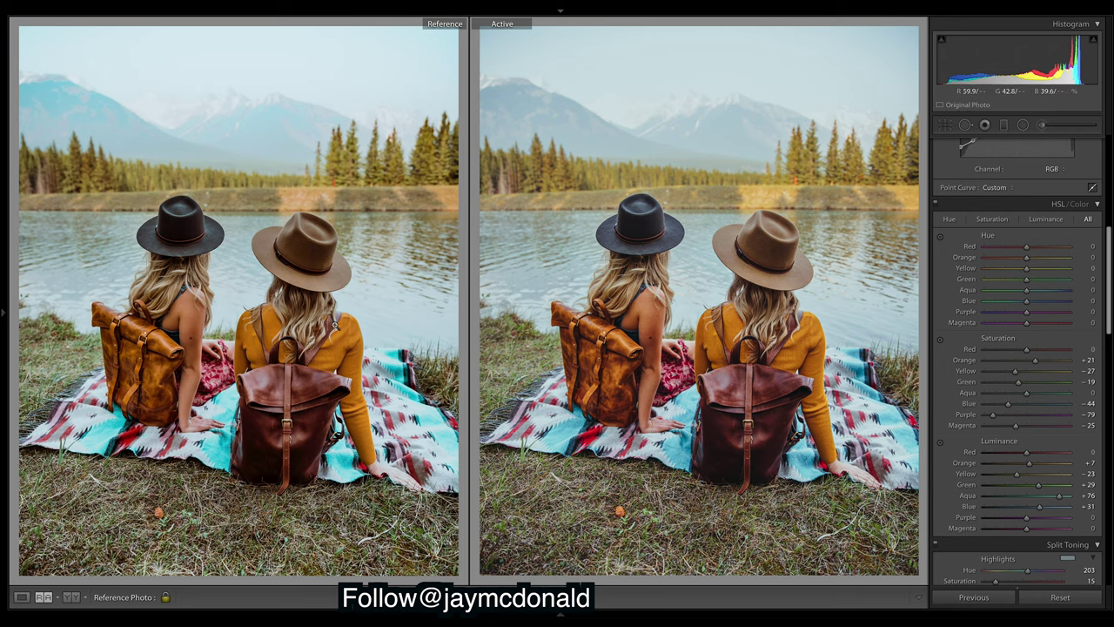
left_click_drag(1025, 247, 1035, 251)
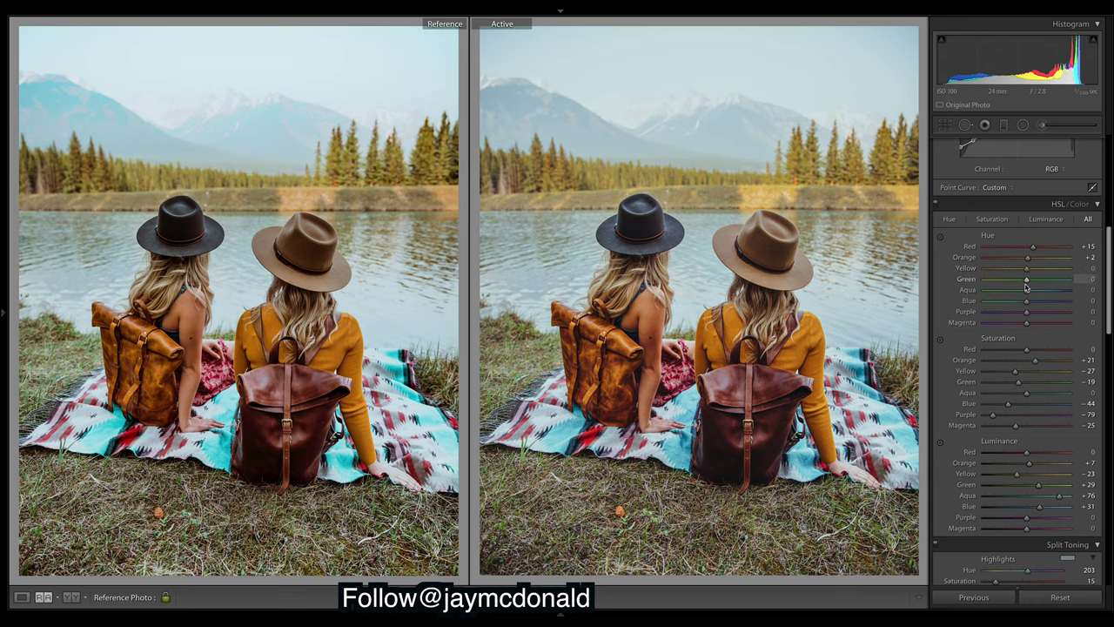
Set hues to Green -10, Aqua +10 and Blue -34, raising Blue saturation to -18.
left_click_drag(1026, 284, 1023, 283)
left_click_drag(1027, 291, 1036, 299)
left_click_drag(1036, 298, 1033, 297)
left_click_drag(1026, 305, 1004, 303)
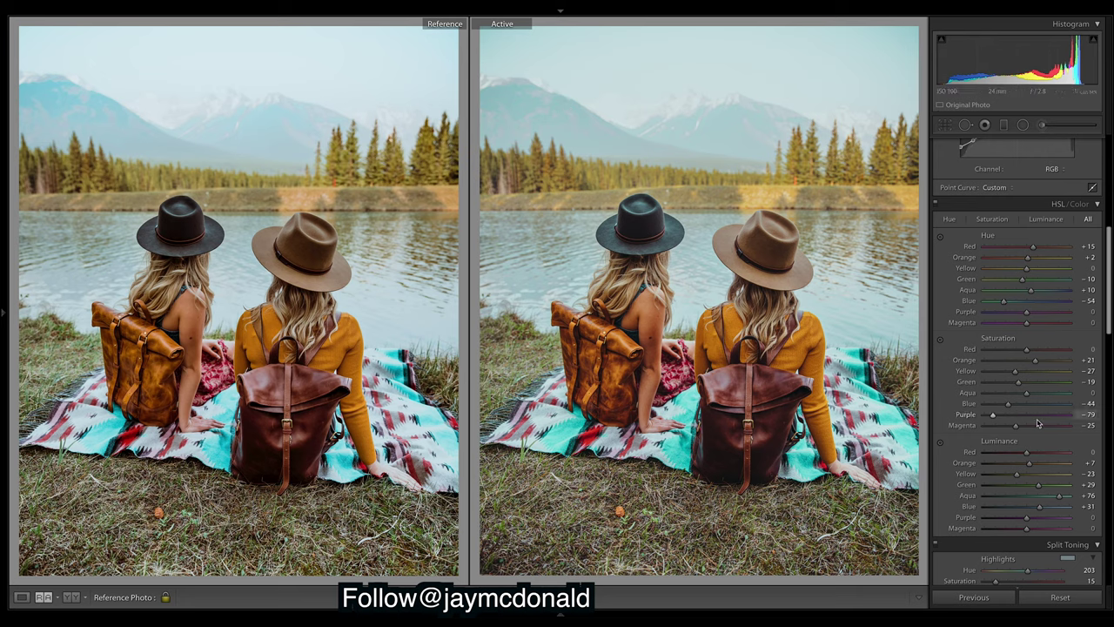
left_click_drag(1008, 404, 1023, 410)
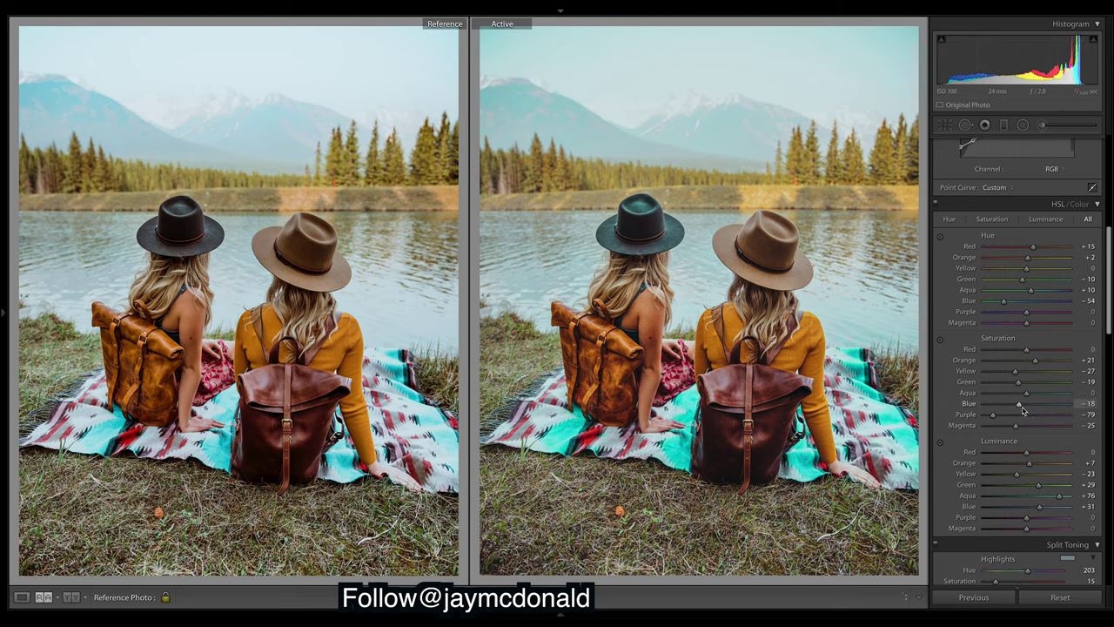
Restore Blue saturation to -44, then set Blue hue -31 and Purple hue +31.
key("ctrl+z")
left_click_drag(1004, 301, 1069, 301)
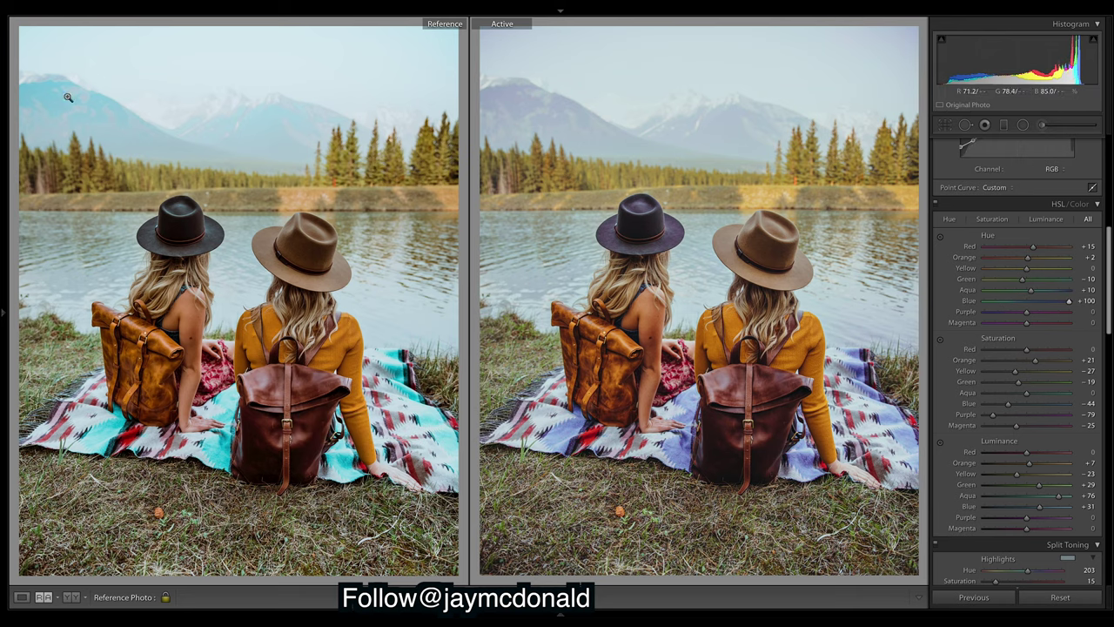
left_click_drag(1027, 303, 1013, 305)
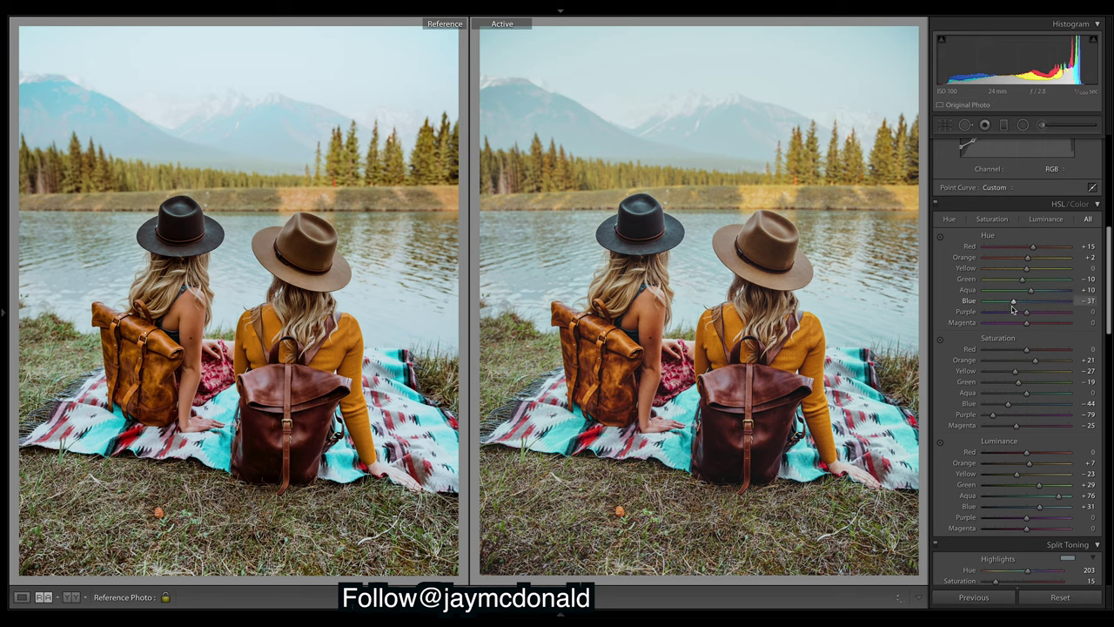
left_click_drag(1026, 311, 849, 319)
left_click_drag(1069, 312, 1038, 317)
left_click_drag(1037, 317, 1039, 319)
scroll(1107, 244, "up", 10)
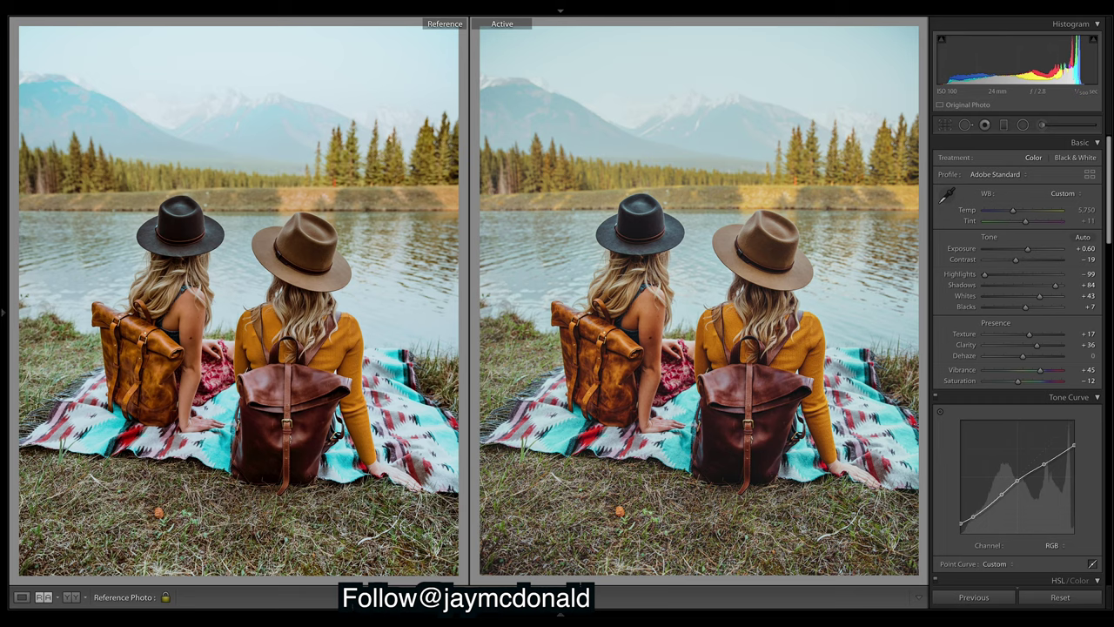
scroll(1018, 348, "down", 10)
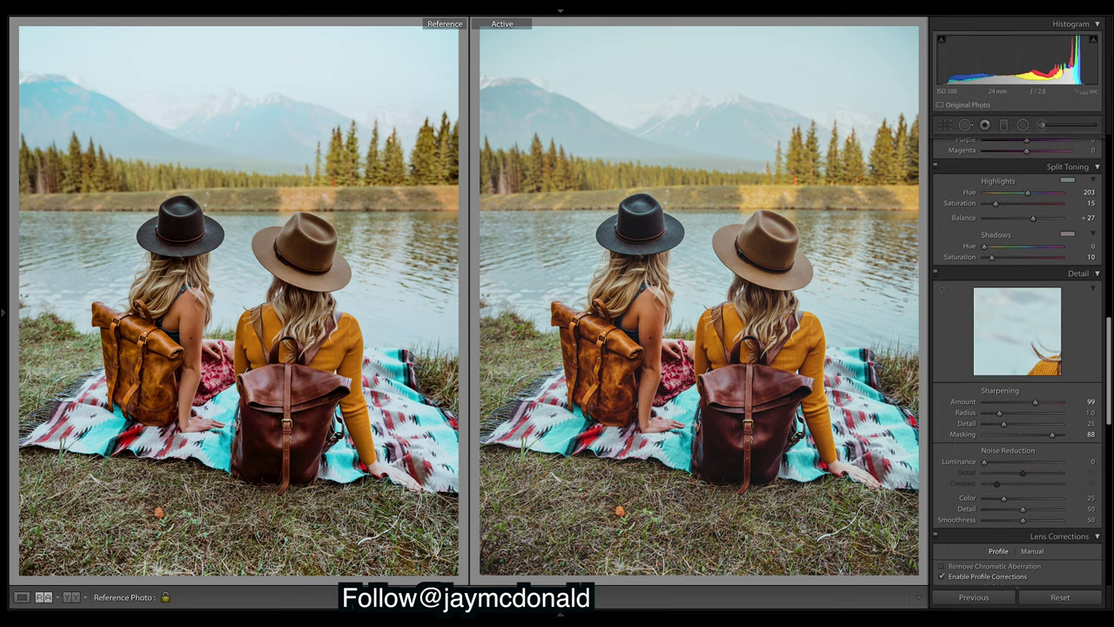
scroll(1019, 361, "down", 3)
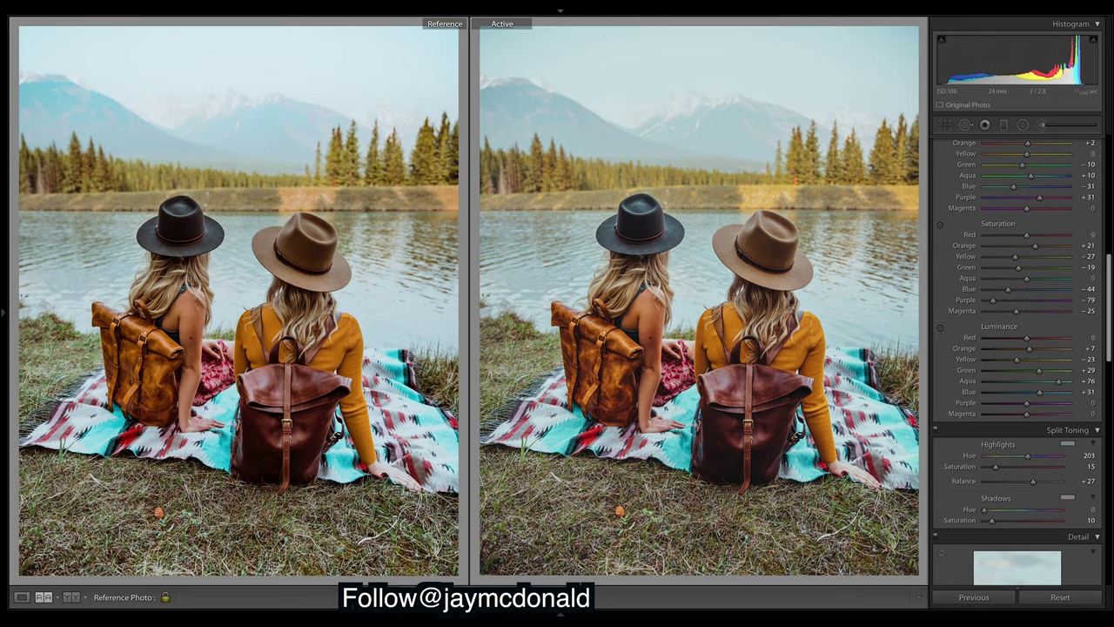
scroll(1018, 361, "down", 10)
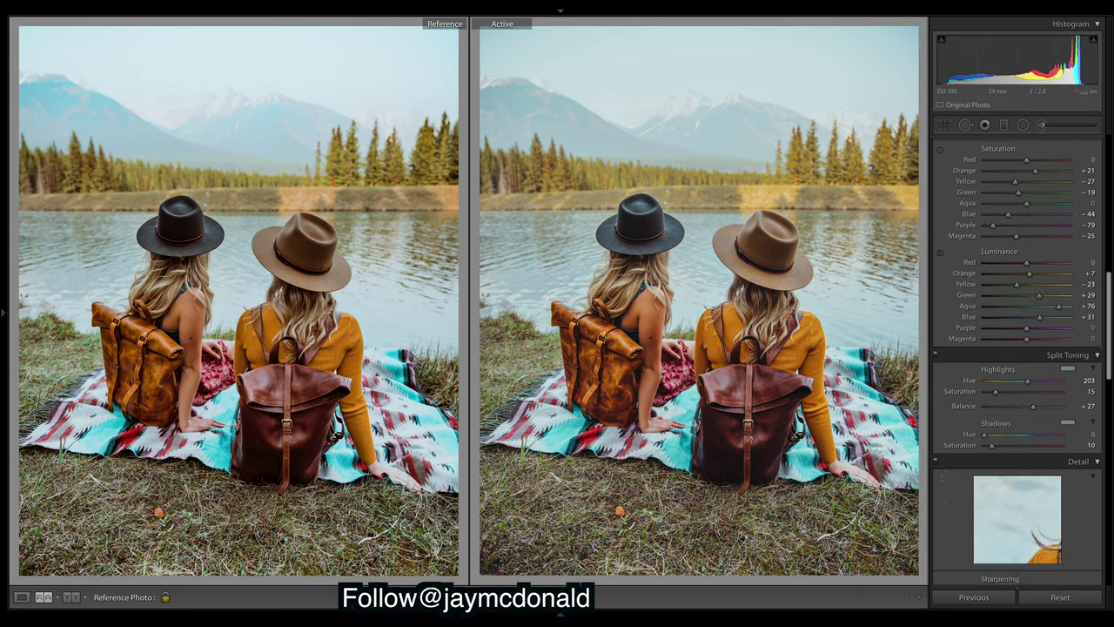
scroll(1018, 361, "up", 10)
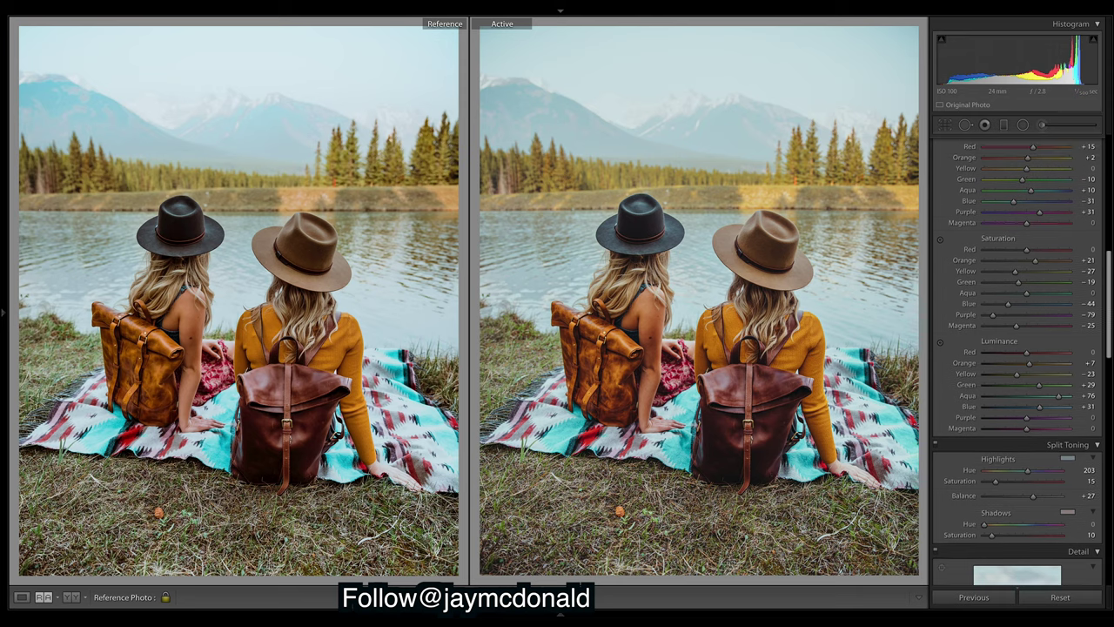
scroll(1019, 362, "up", 4)
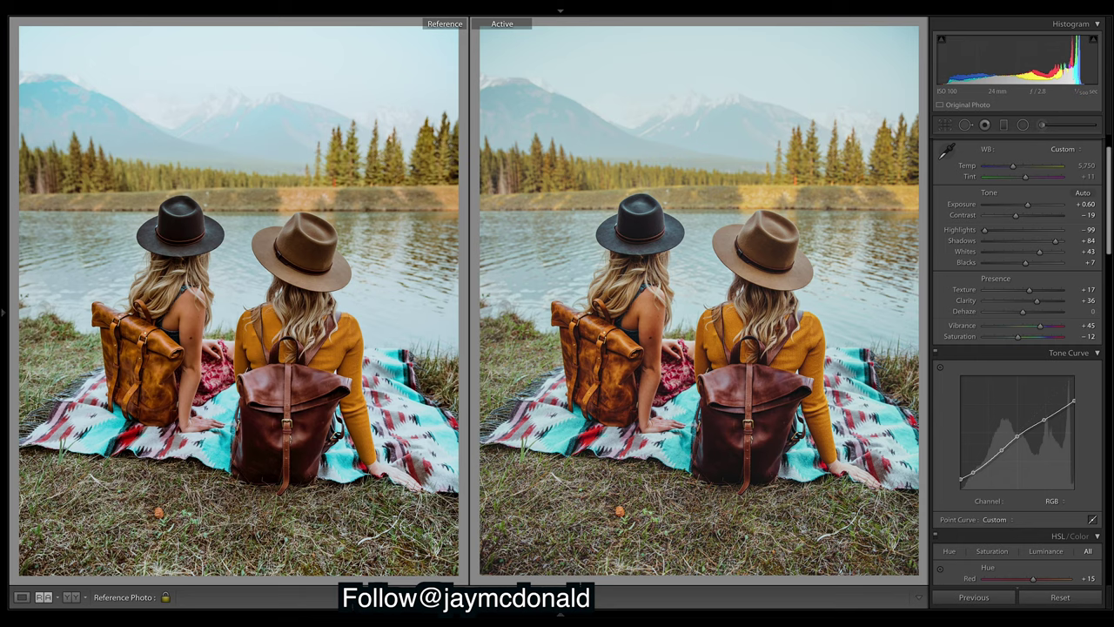
scroll(1019, 362, "down", 5)
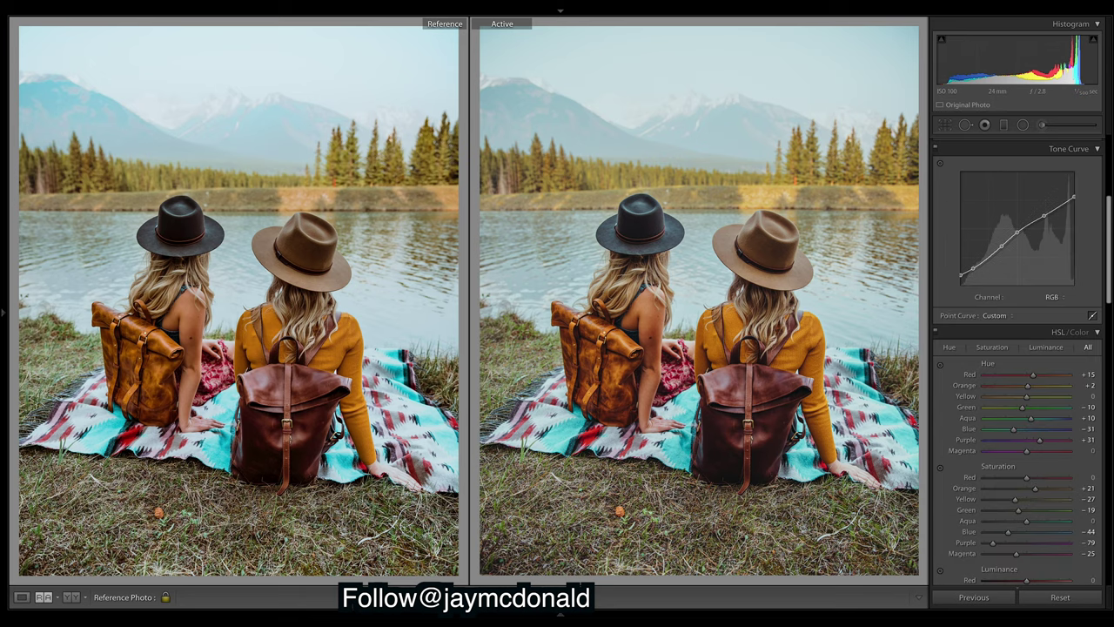
key("backslash")
key("backslash")
Draw an inverted radial filter around the two women with Highlights +31 and hide the mask overlay.
left_click(1024, 125)
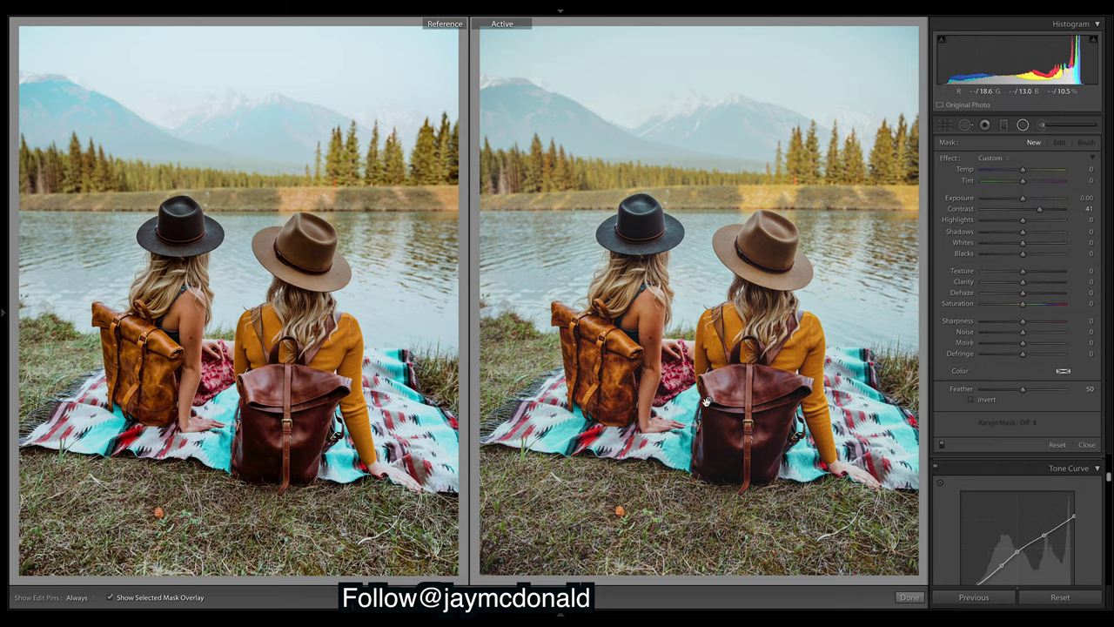
left_click_drag(709, 401, 910, 247)
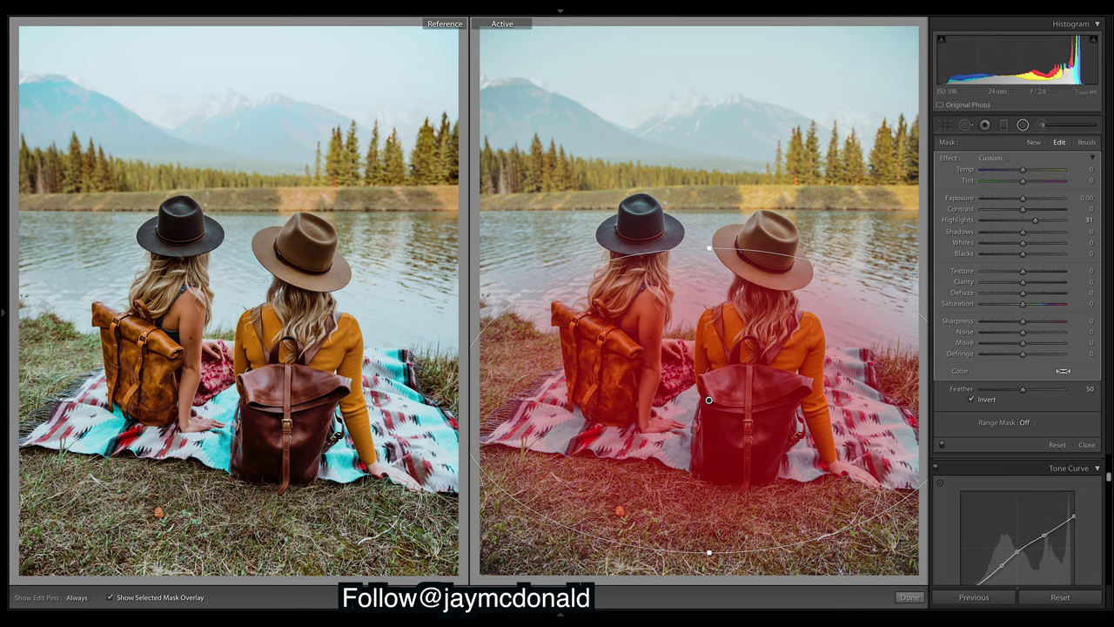
double_click(1037, 222)
left_click(110, 597)
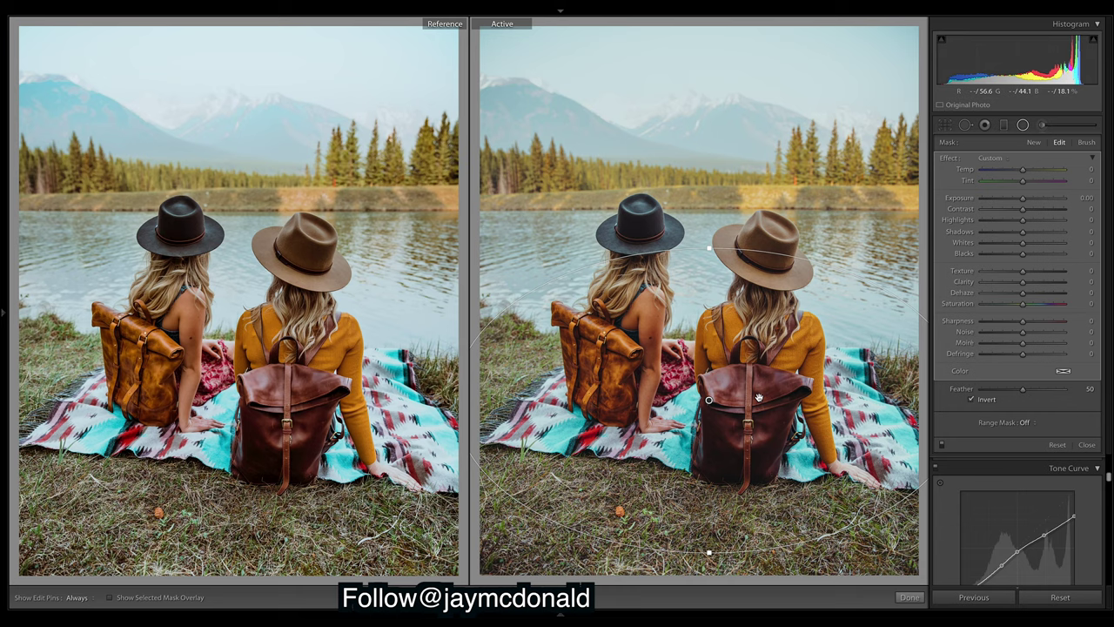
key("ctrl+z")
left_click(1042, 126)
Reselect the Exposure +0.32 brush adjustment on the backpack and check its mask overlay.
left_click(1043, 127)
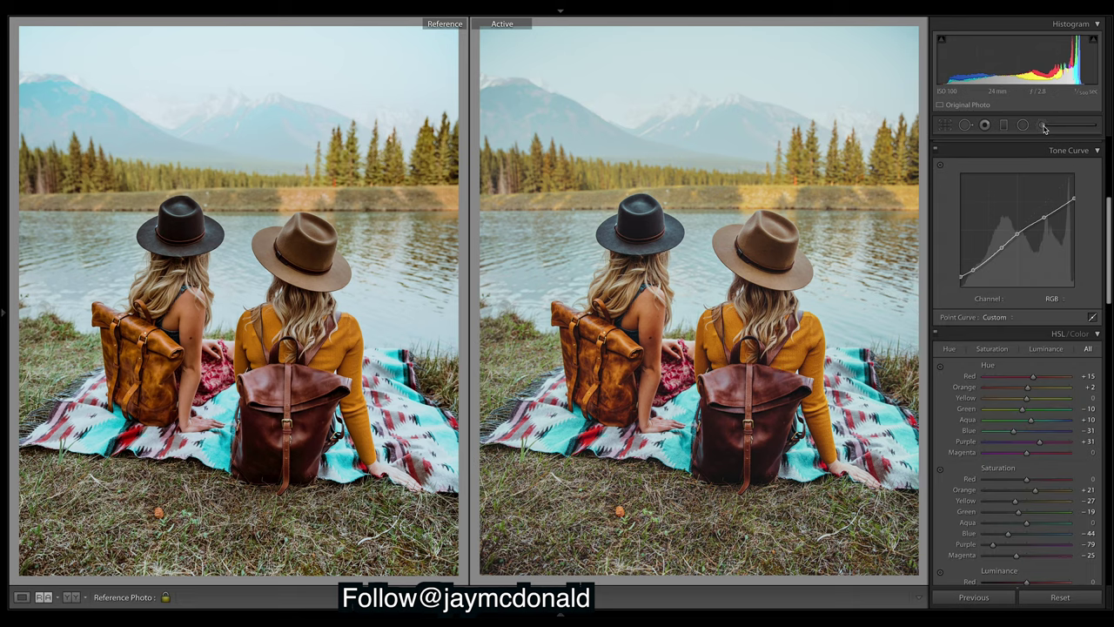
left_click(1042, 125)
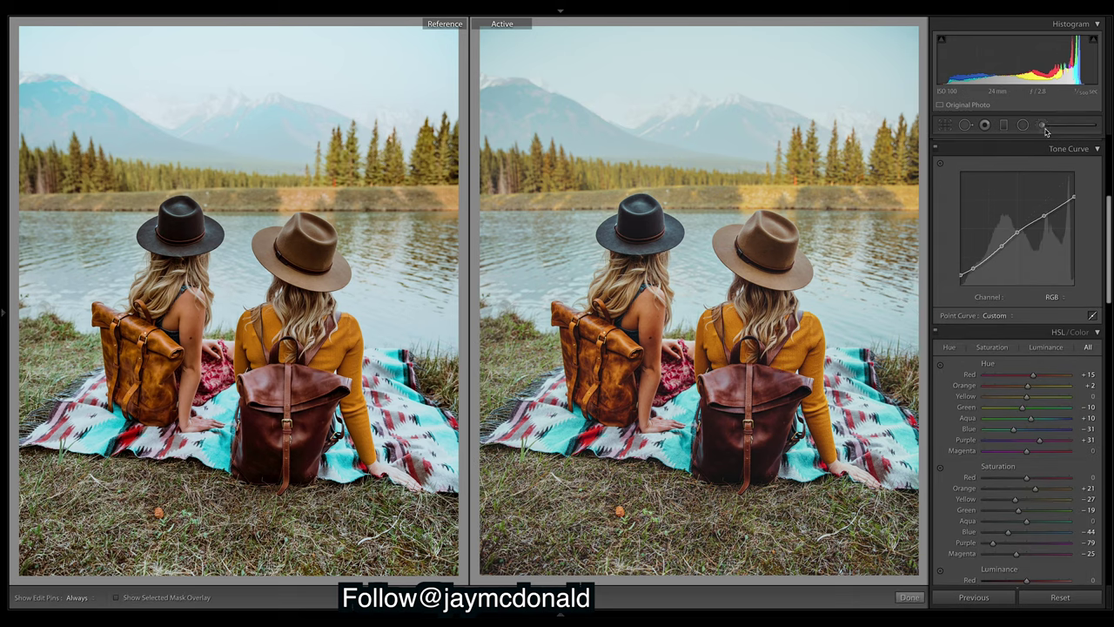
left_click(725, 397)
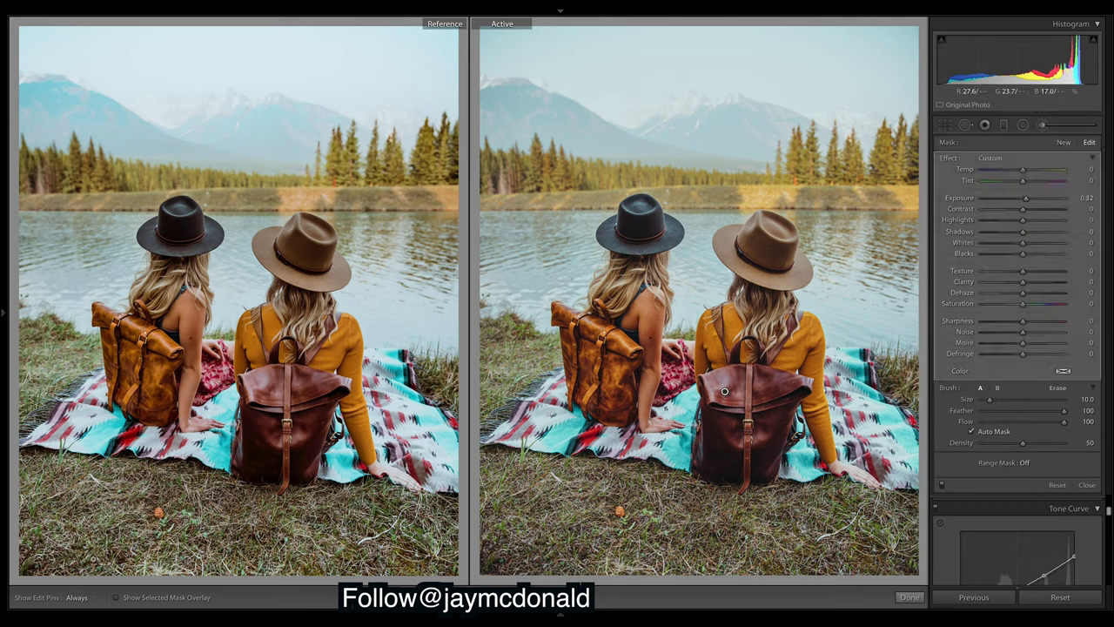
key("o")
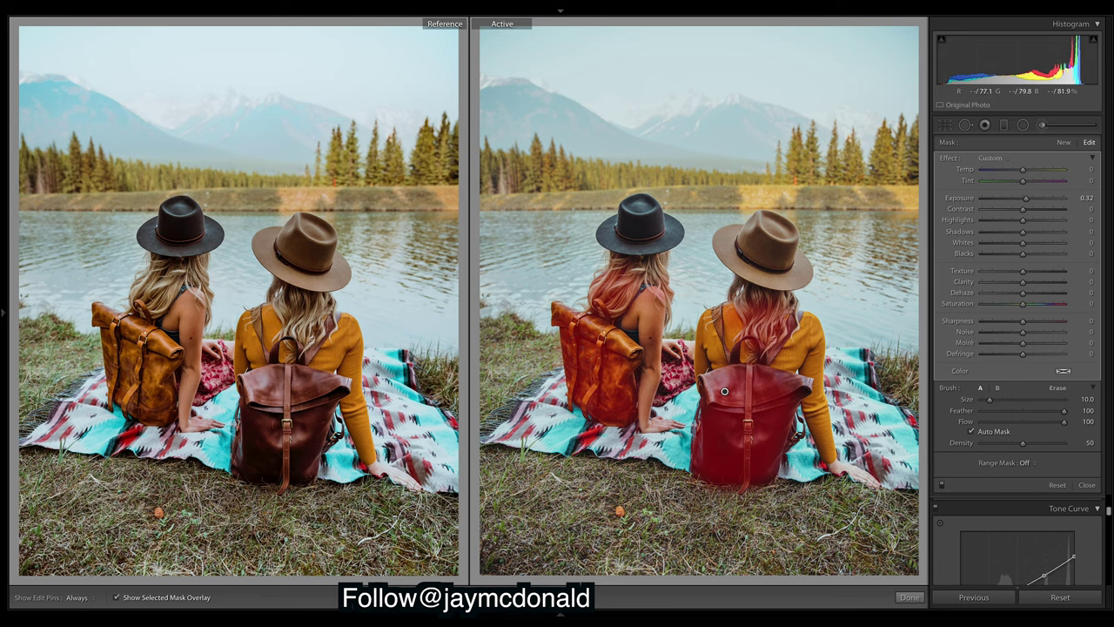
key("o")
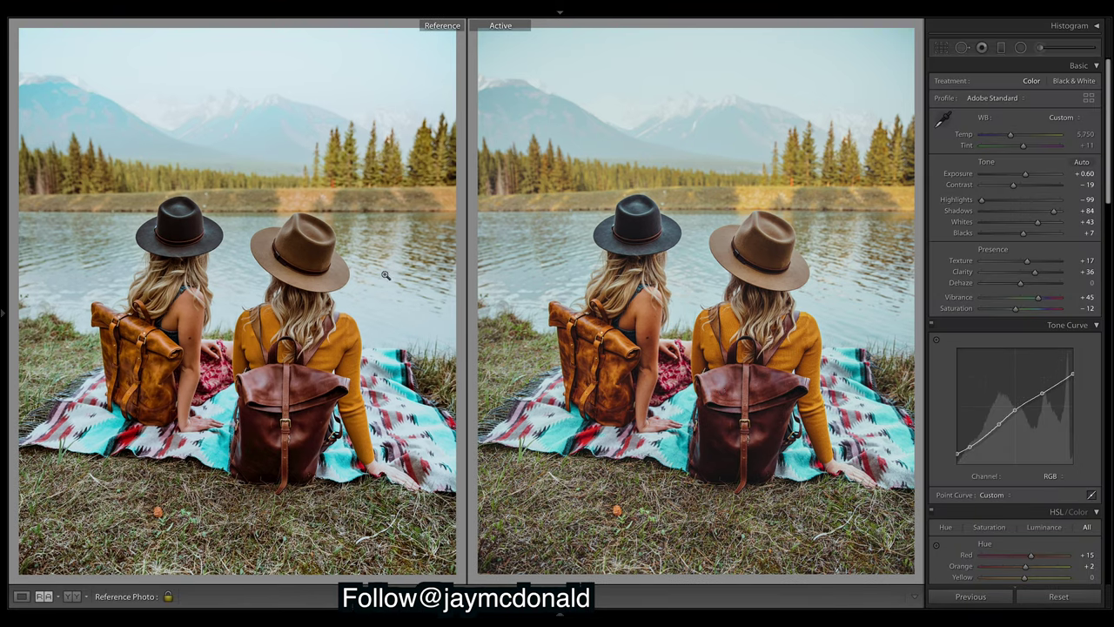
Save the current settings as develop preset 'tut 1' and load the white-hat portrait as reference.
mouse_move(5, 314)
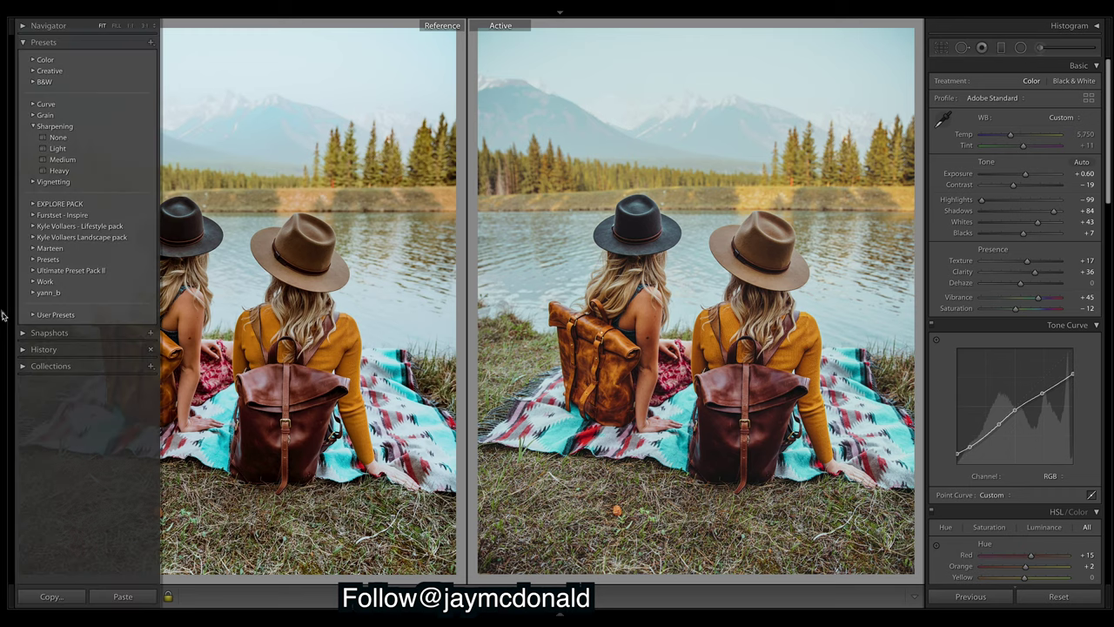
left_click(149, 42)
left_click(213, 59)
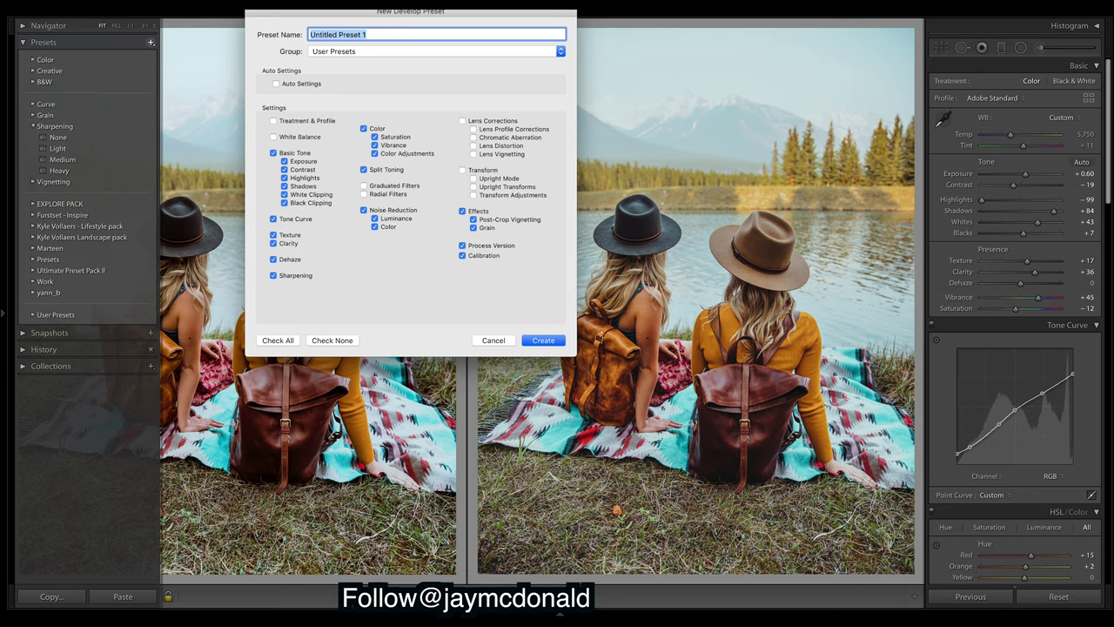
type("tut")
left_click(544, 340)
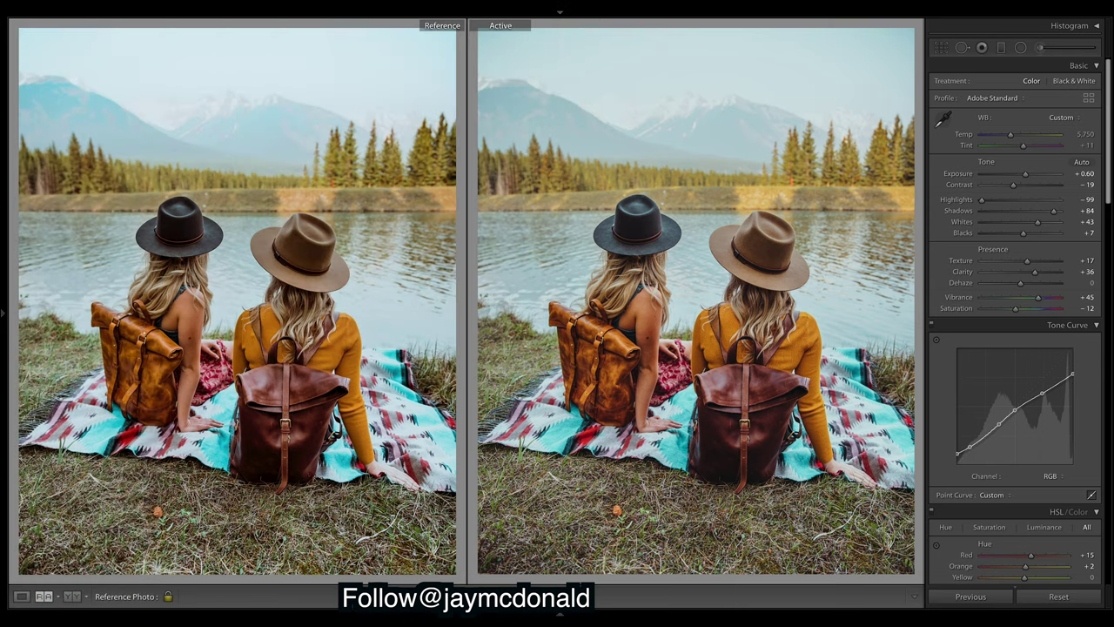
key("F6")
left_click_drag(455, 572, 318, 288)
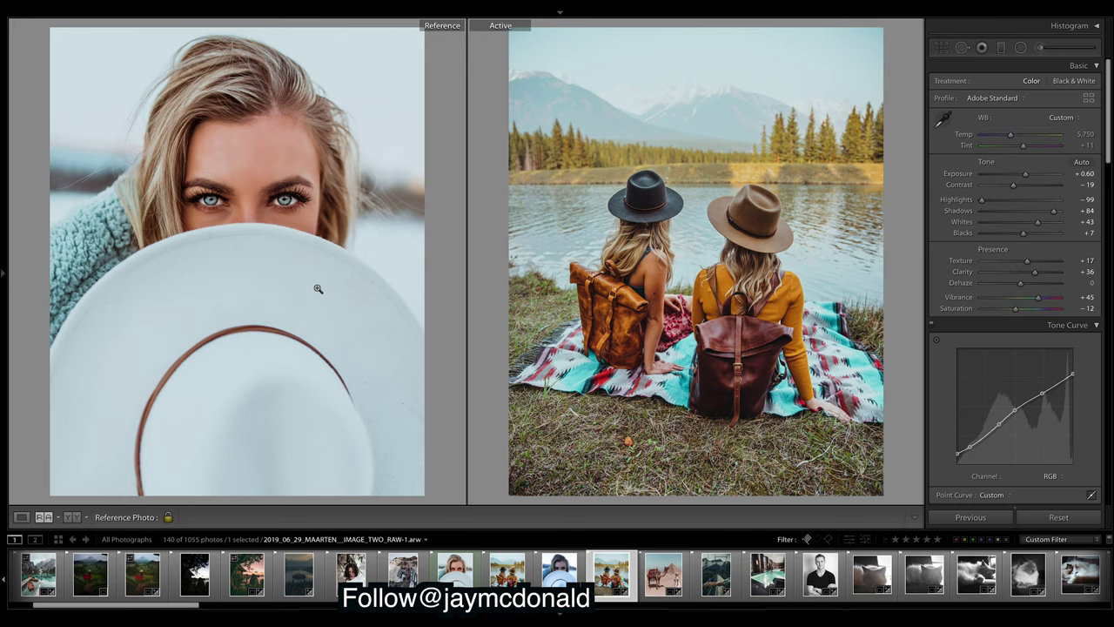
Apply the 'tut 1' user preset to the white-hat portrait and warm its Temp to 6,945.
left_click(559, 574)
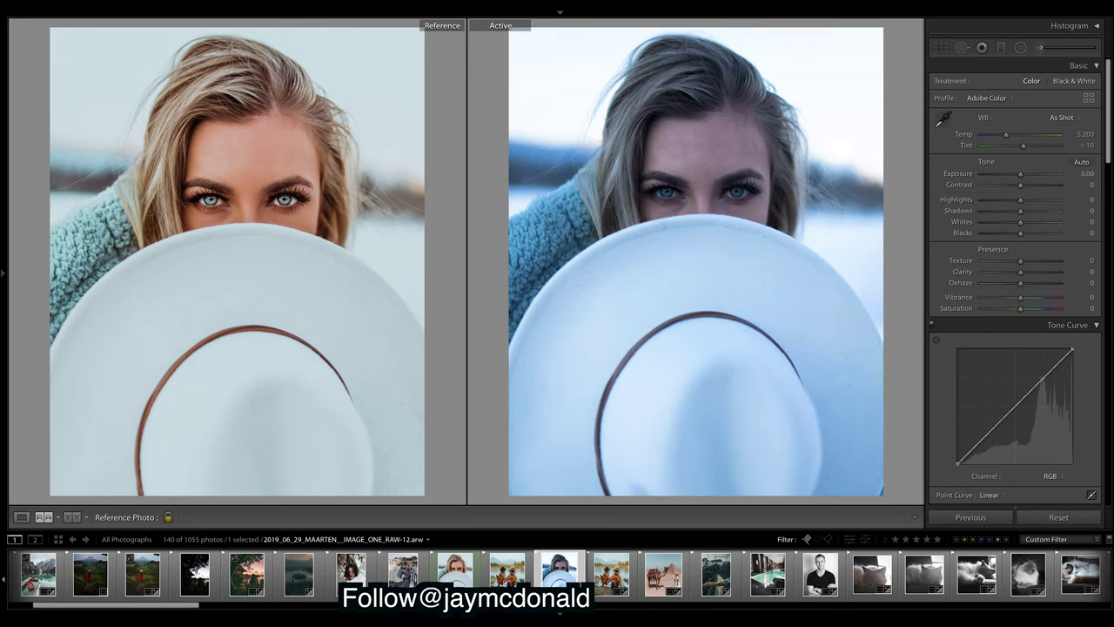
left_click(3, 277)
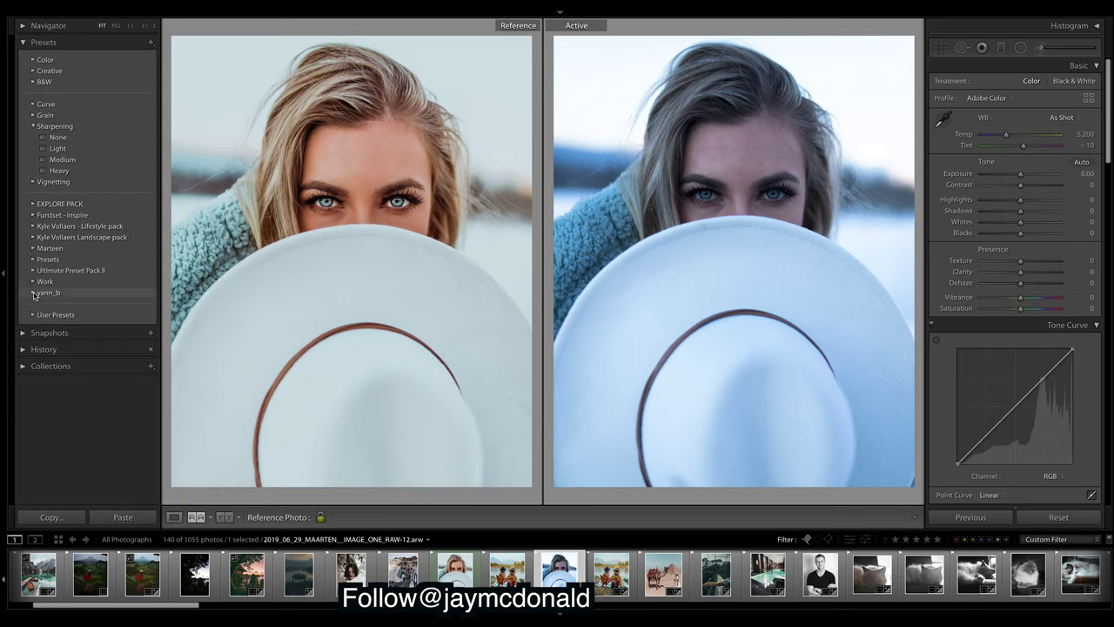
left_click(34, 314)
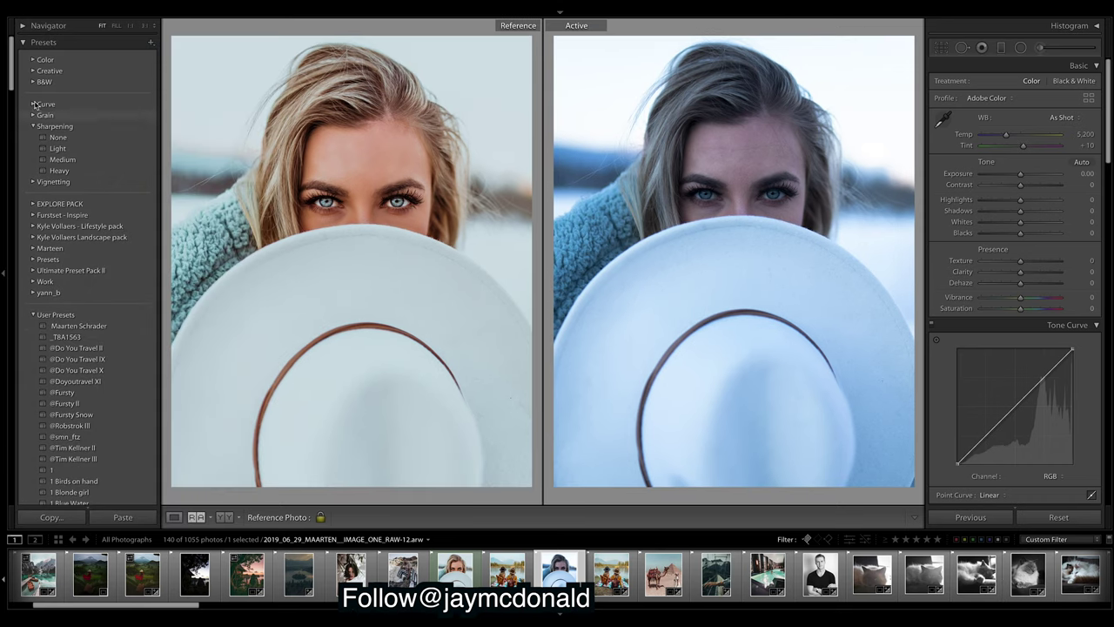
left_click_drag(12, 78, 38, 485)
scroll(38, 485, "up", 1)
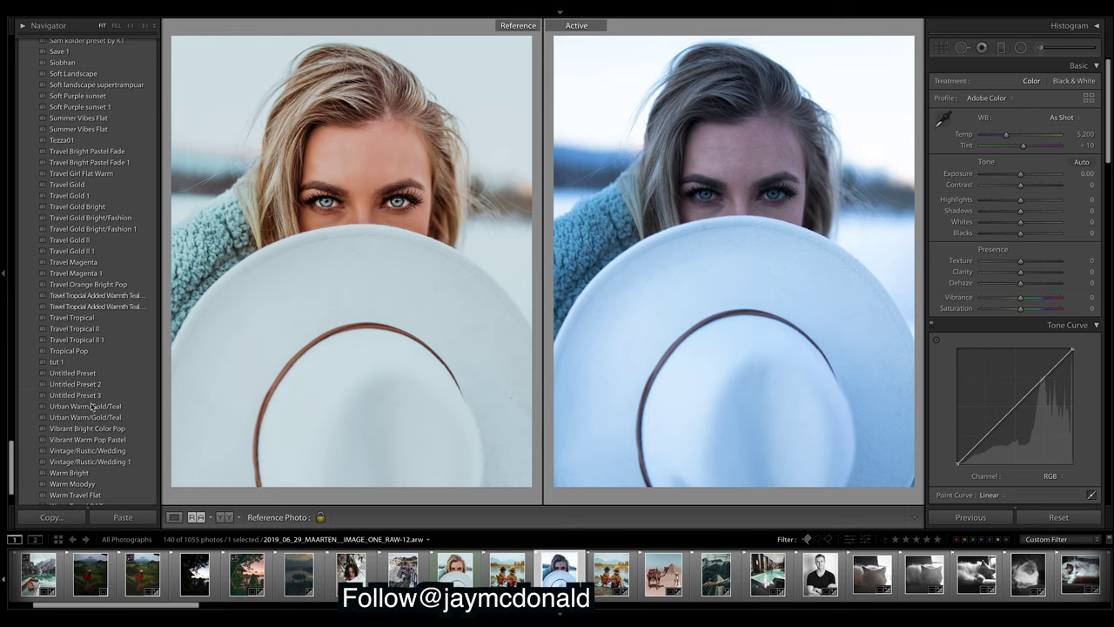
left_click(75, 362)
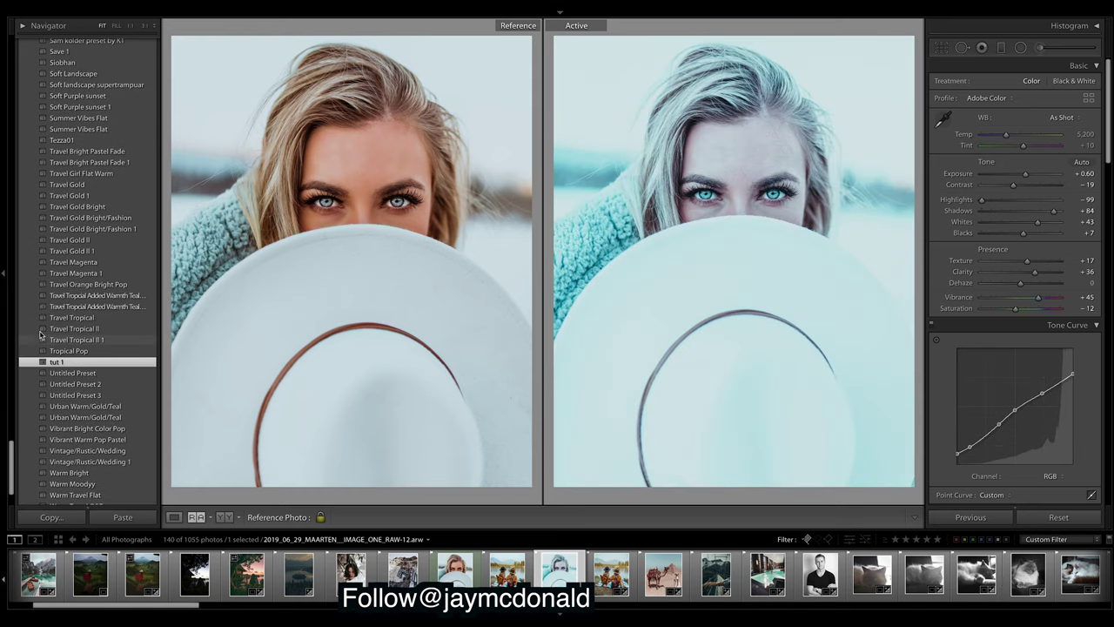
left_click(4, 275)
mouse_move(1006, 134)
left_mouse_down()
mouse_move(1045, 135)
mouse_move(1021, 138)
left_mouse_up()
Reset the portrait's Exposure to 0.00, lower Contrast, and shift Split Toning balance toward shadows.
left_click_drag(1013, 185, 1026, 187)
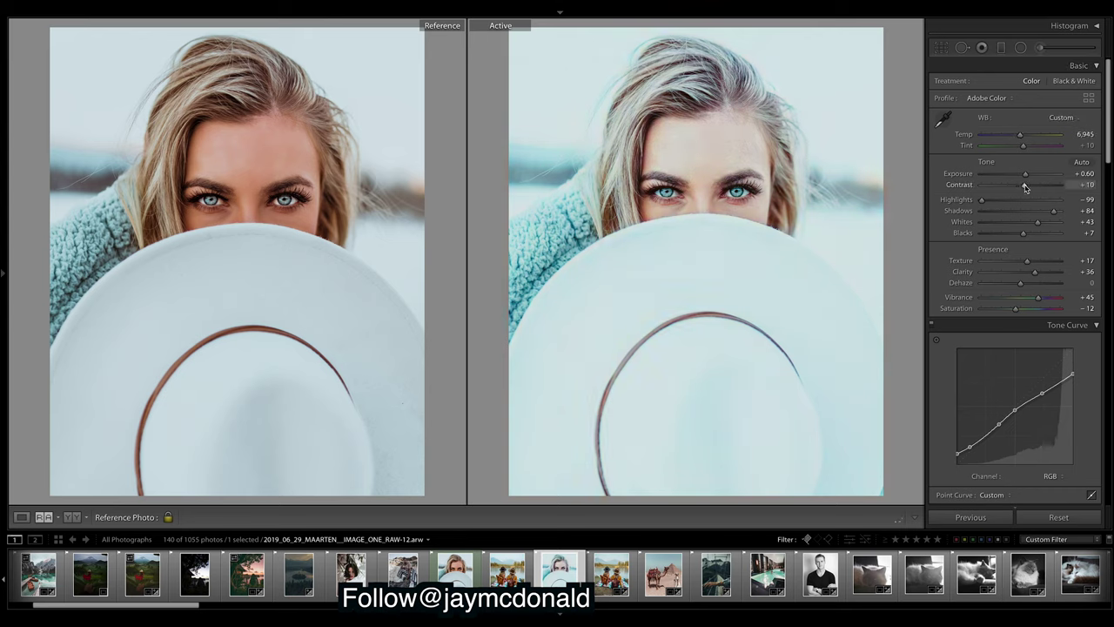
left_click_drag(1110, 97, 1111, 252)
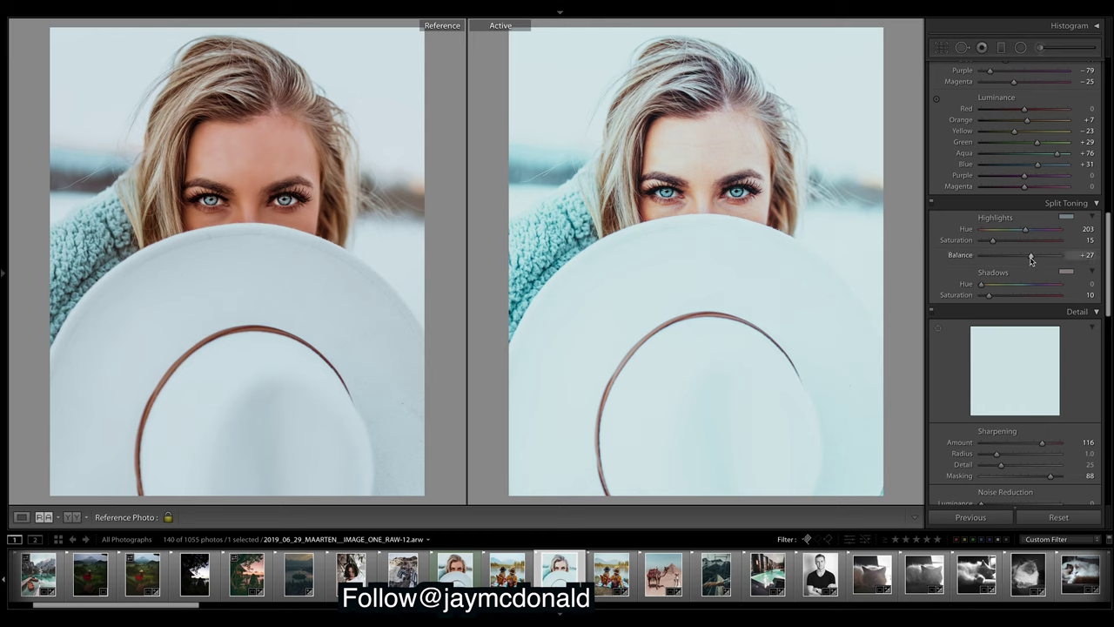
left_click_drag(1031, 258, 1001, 264)
scroll(1111, 253, "up", 10)
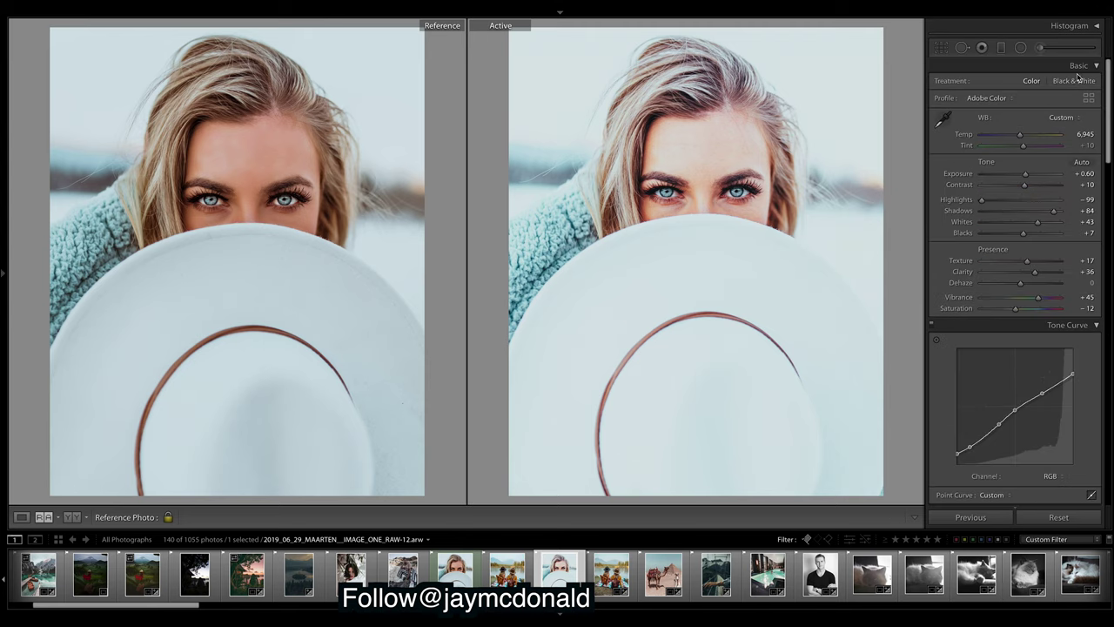
double_click(1022, 176)
left_click_drag(1023, 185, 1010, 194)
Warm Temp to 7,783, set Clarity to +11 and reset Texture to 0.
left_click_drag(1020, 136, 1027, 144)
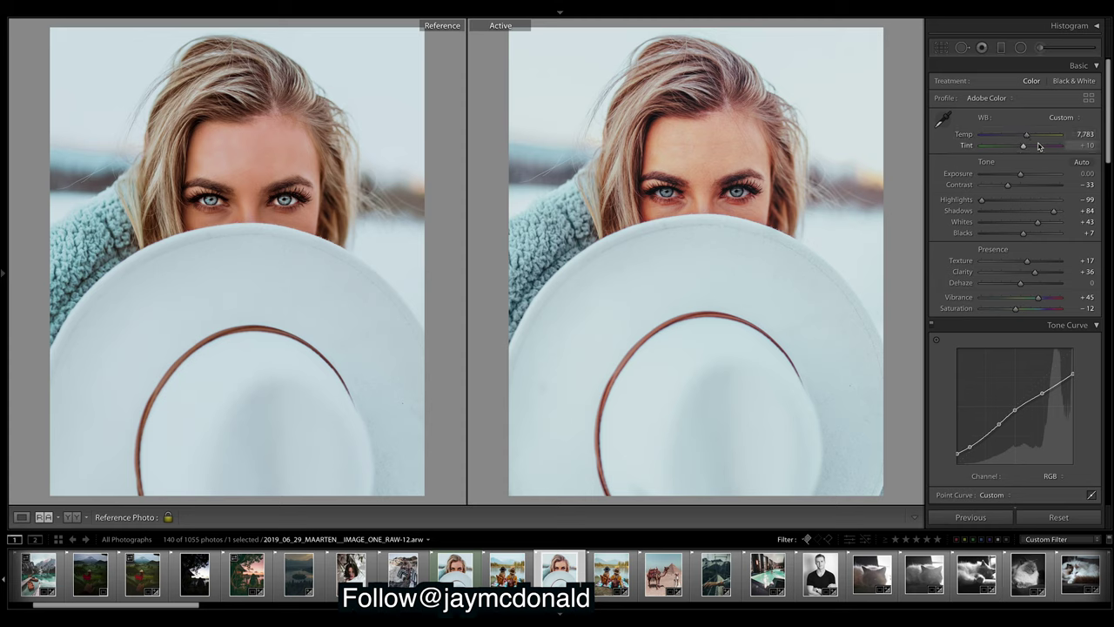
double_click(1035, 276)
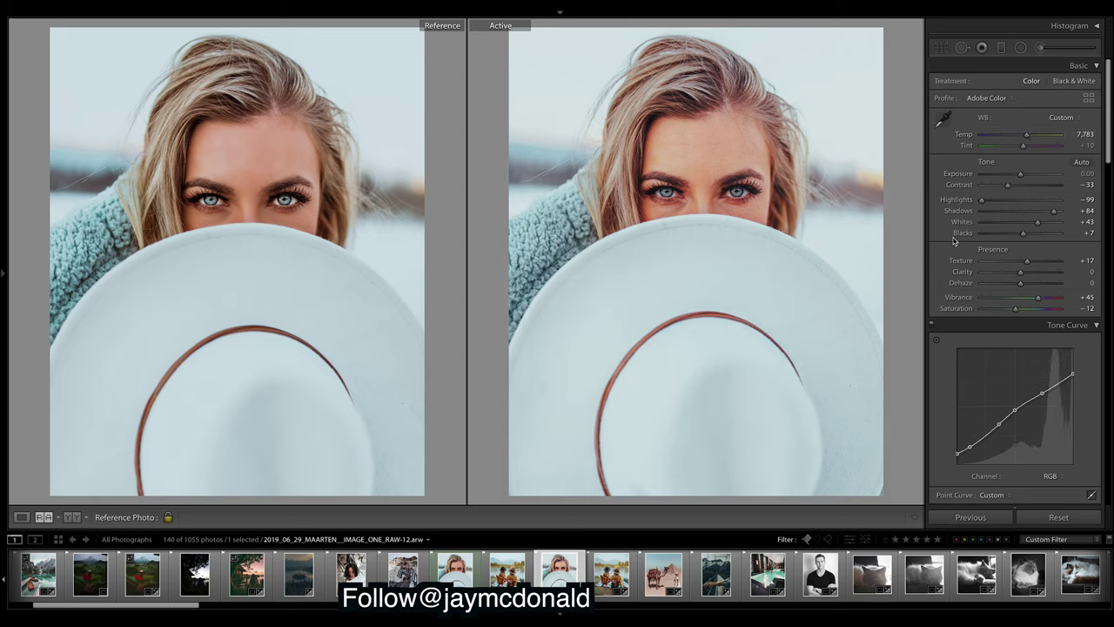
left_click_drag(1020, 272, 1025, 272)
double_click(1028, 263)
Give the portrait's shadows a slight tint with Split Toning Shadows Hue 12.
scroll(1104, 92, "down", 10)
scroll(1015, 278, "down", 2)
scroll(1015, 279, "up", 6)
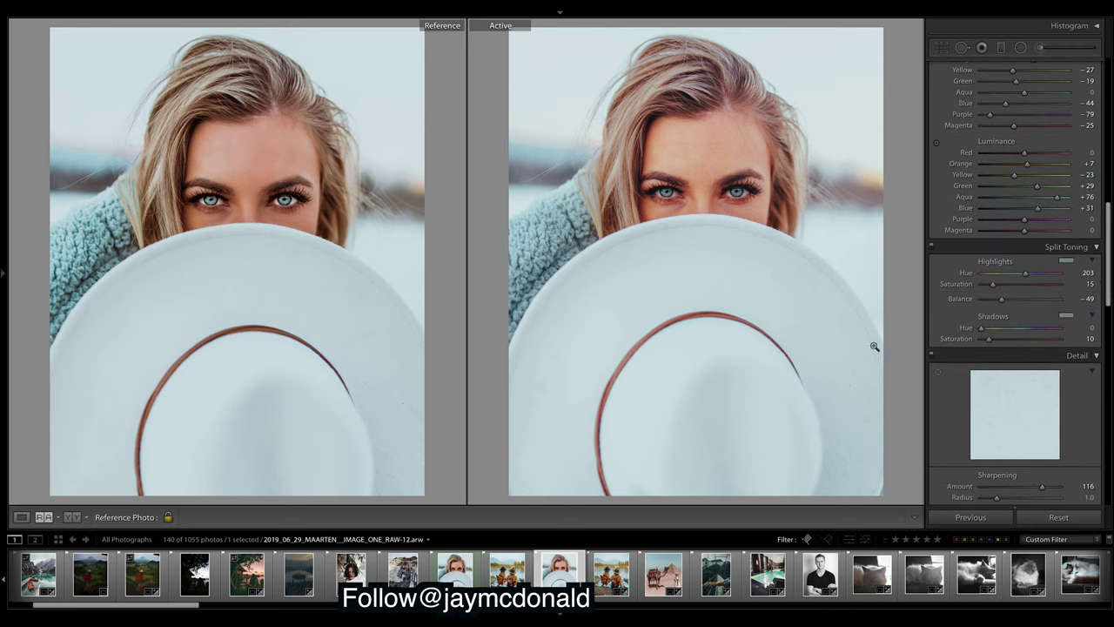
left_click_drag(982, 329, 983, 331)
left_click_drag(984, 333, 986, 330)
Push the Balance further toward shadows, compare before/after, and make the lake photo the reference.
left_click_drag(1006, 303, 995, 302)
key("backslash")
key("backslash")
key("backslash")
key("backslash")
key("backslash")
key("backslash")
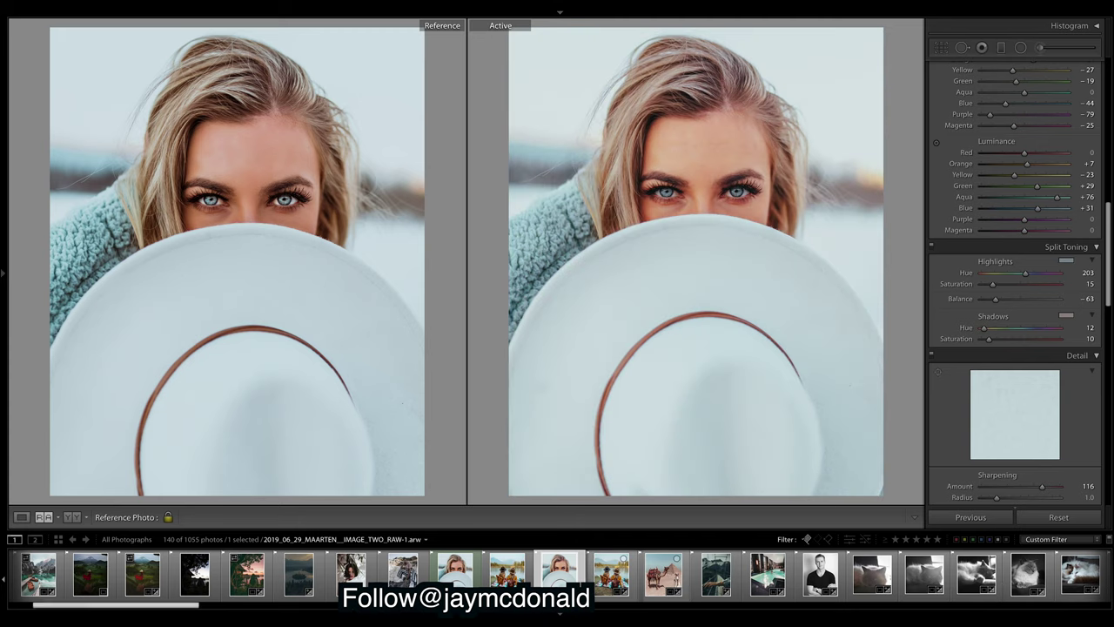
left_click_drag(510, 576, 296, 244)
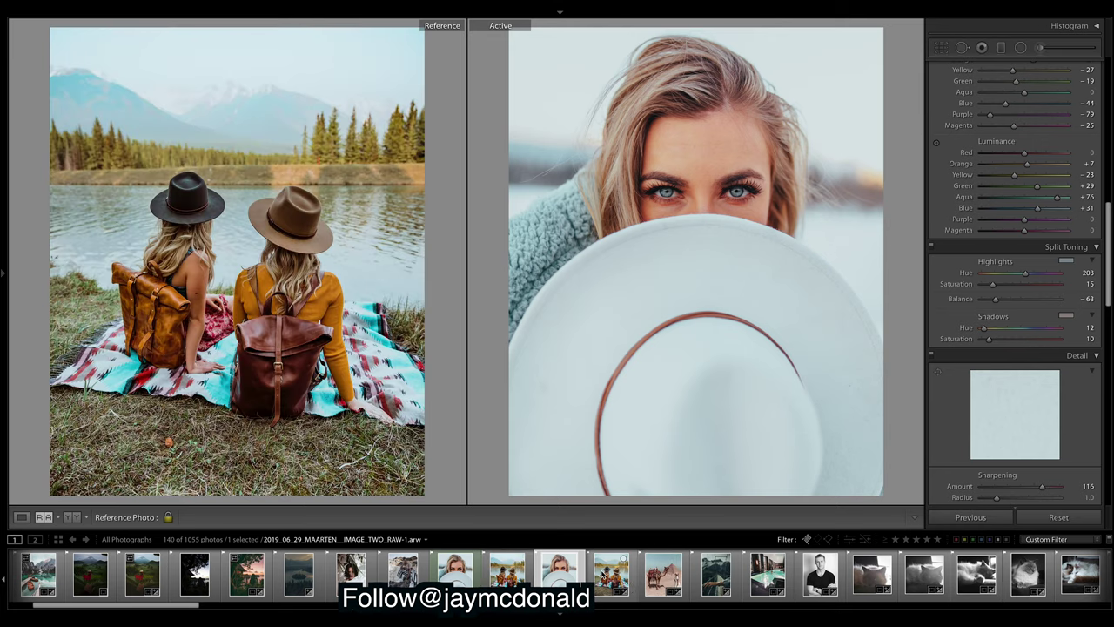
Make the lake photo active in an enlarged view and toggle between its original and edited versions.
left_click(611, 575)
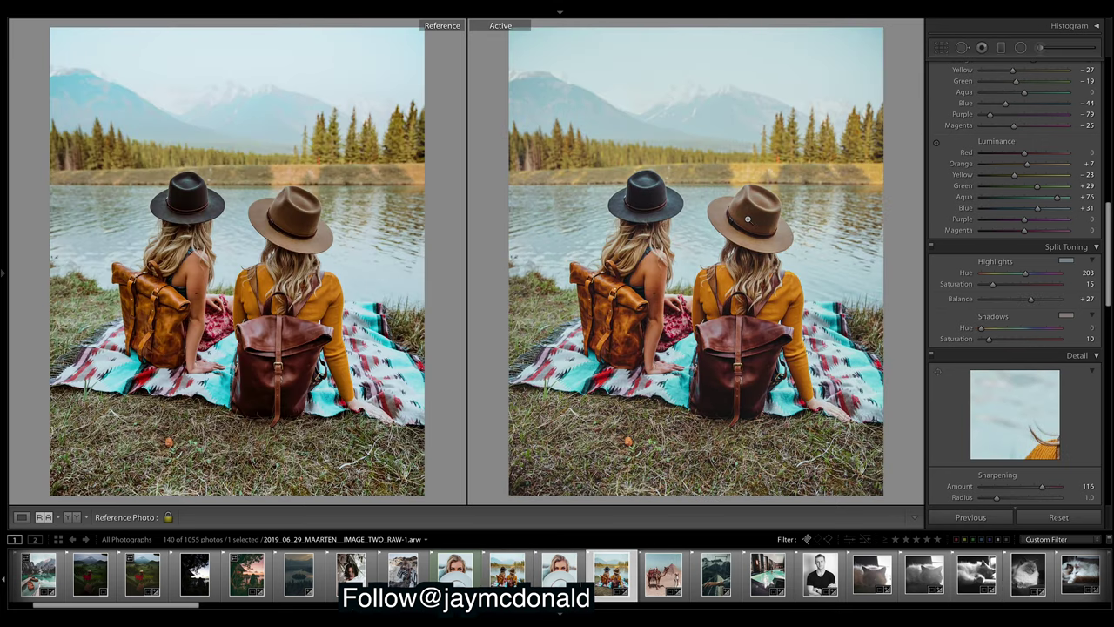
key("F6")
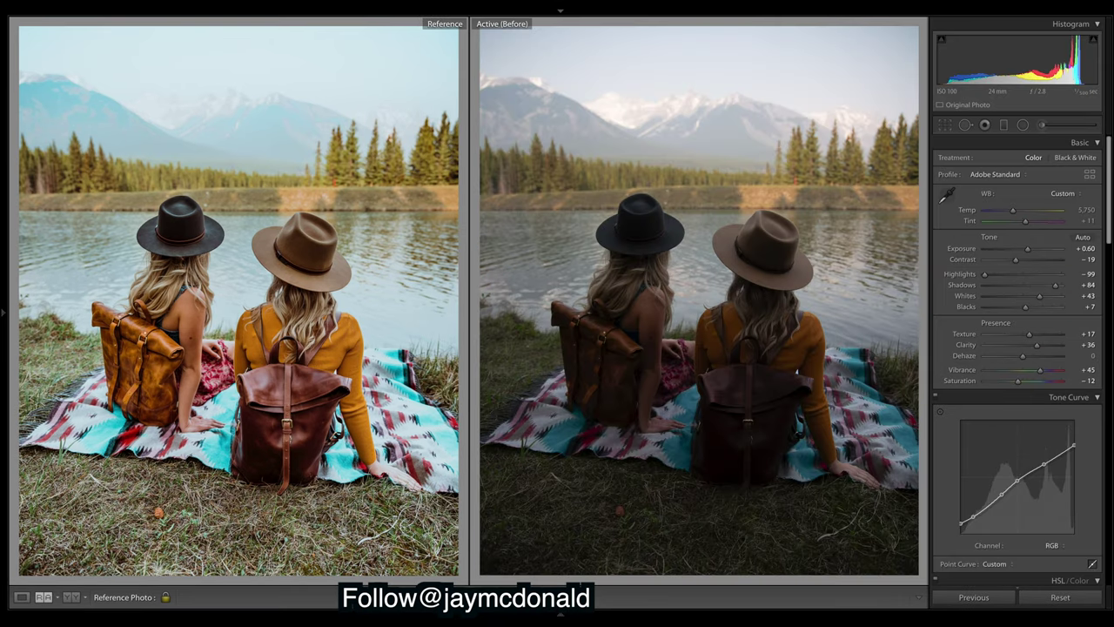
key("backslash")
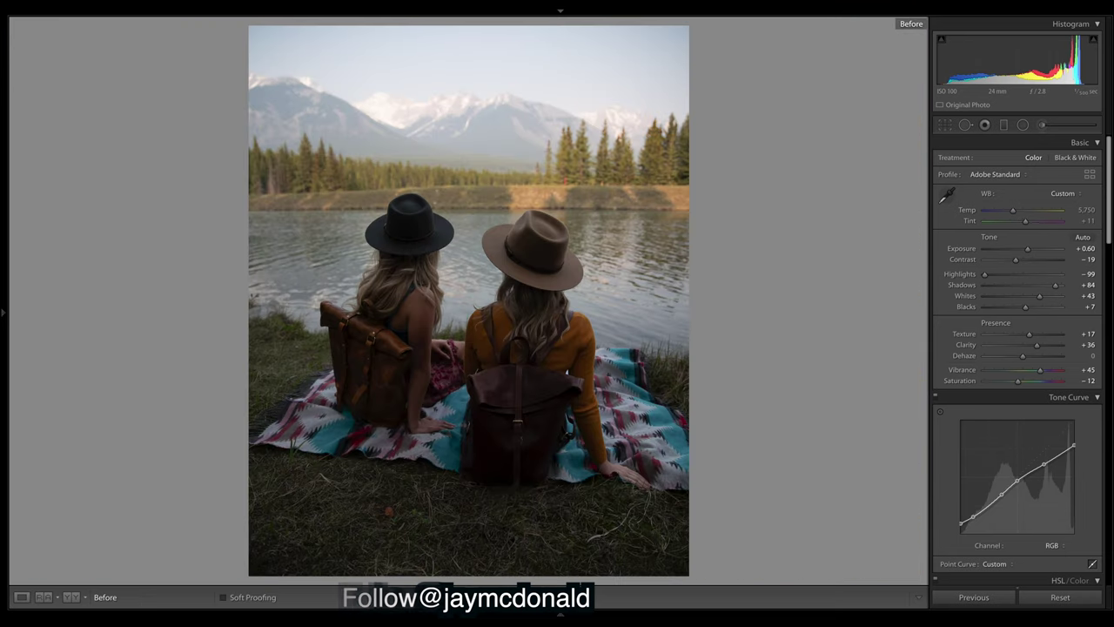
key("backslash")
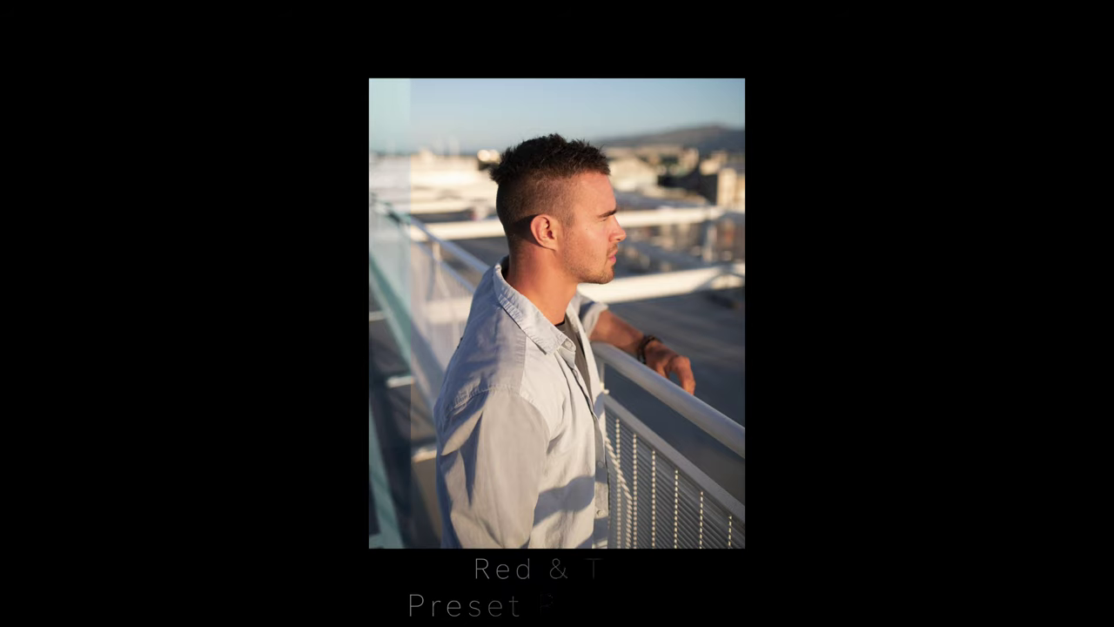